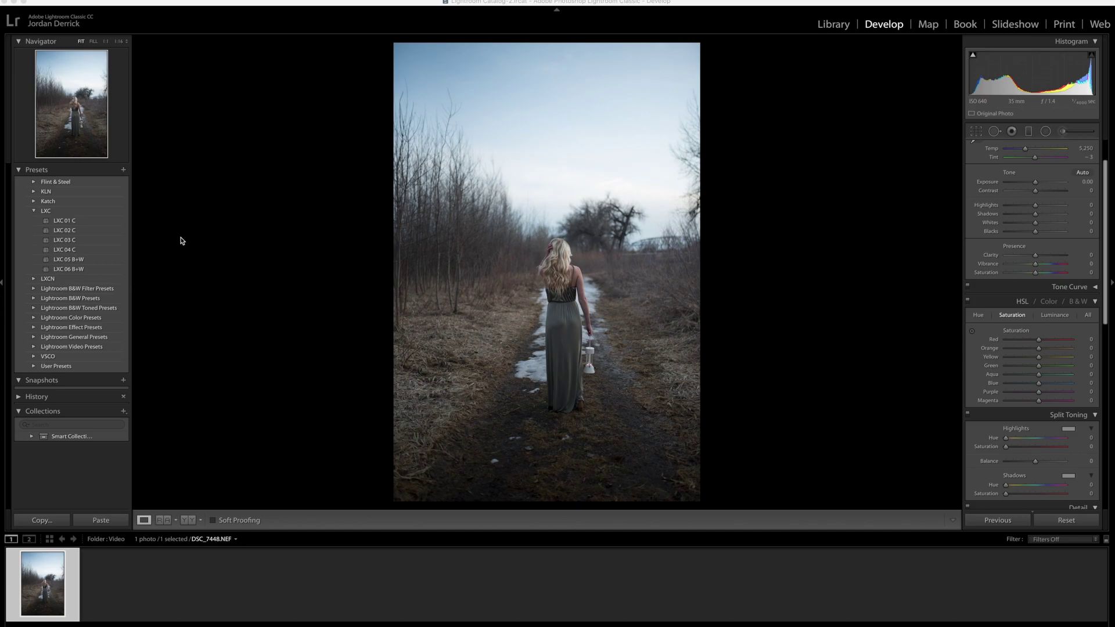
Step: Apply the LXC 03 C preset to the photo and set Highlights to −100, Shadows to +3, Whites to +15 and Blacks to +14
click(93, 241)
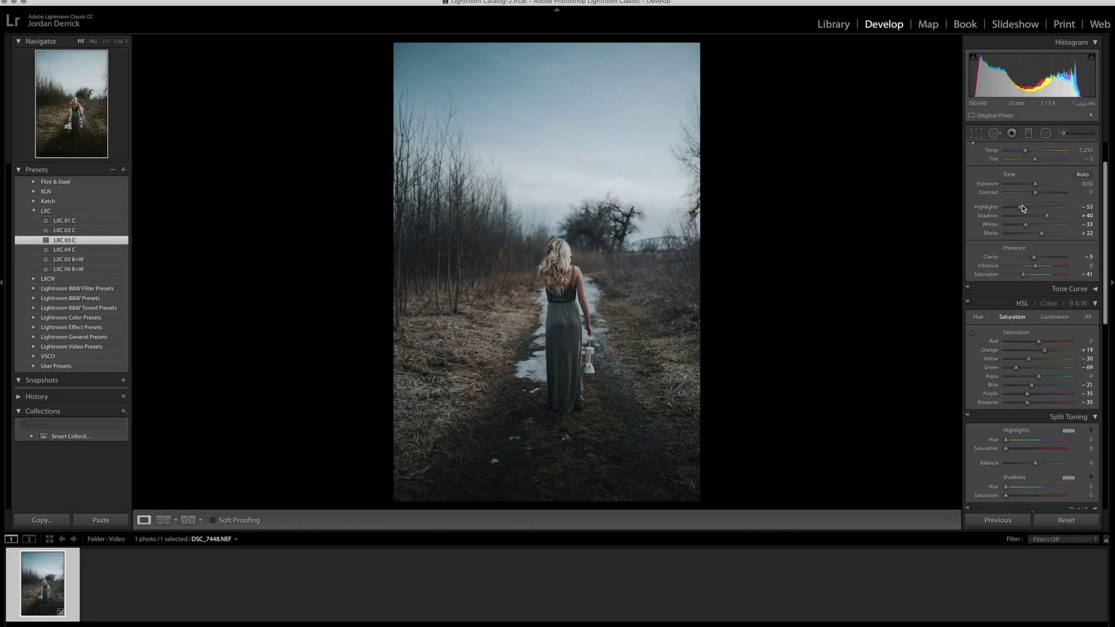
drag(1020, 207, 987, 210)
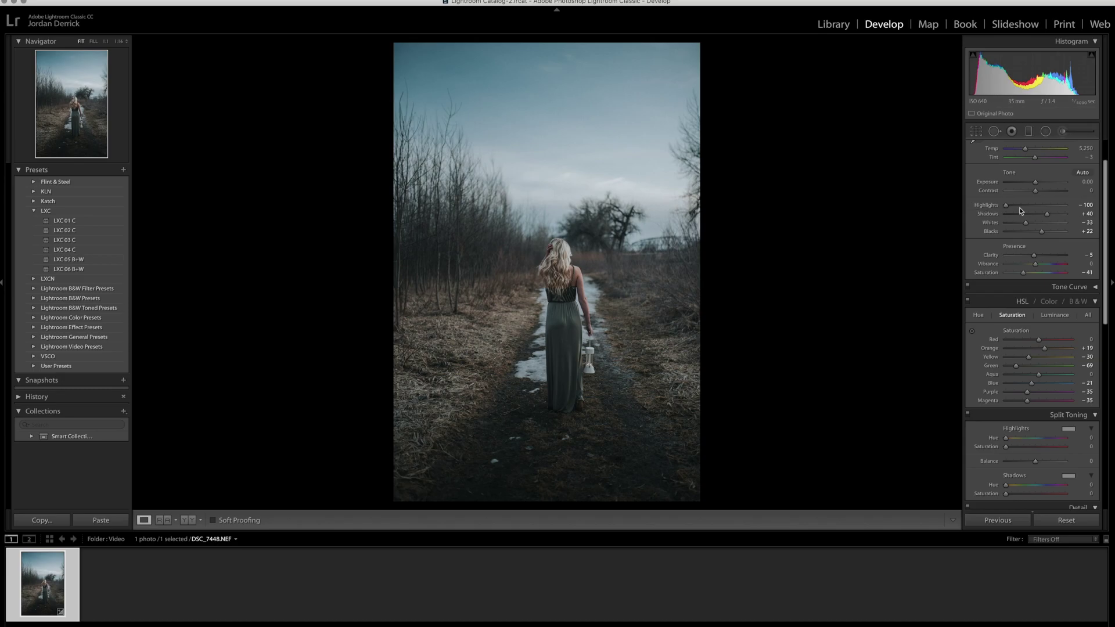
drag(1046, 214, 1037, 218)
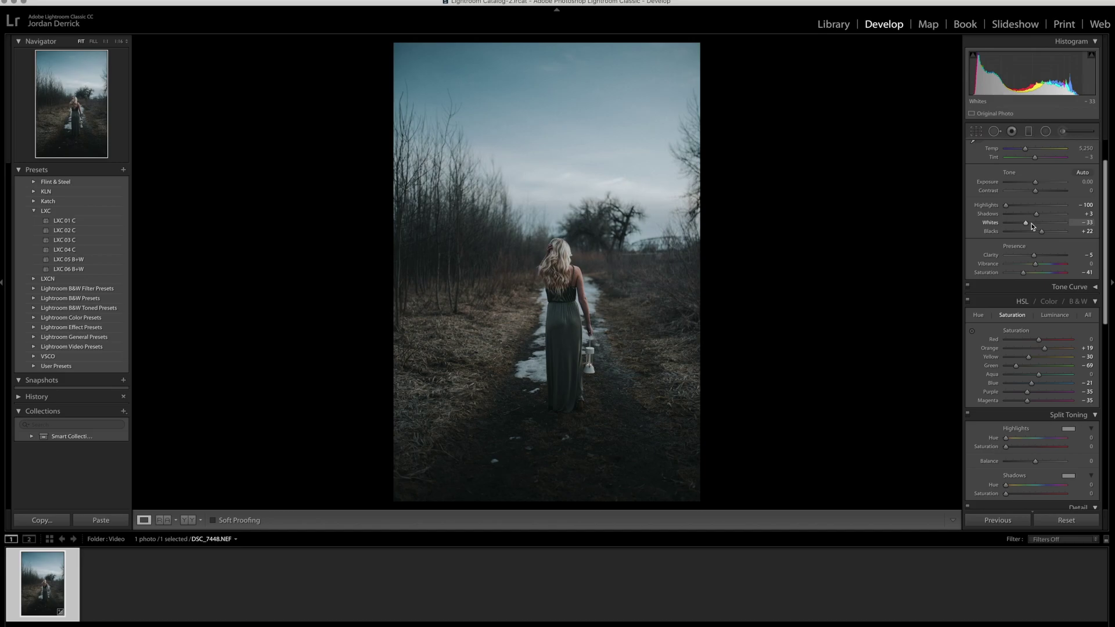
scroll(1032, 227, up, 2)
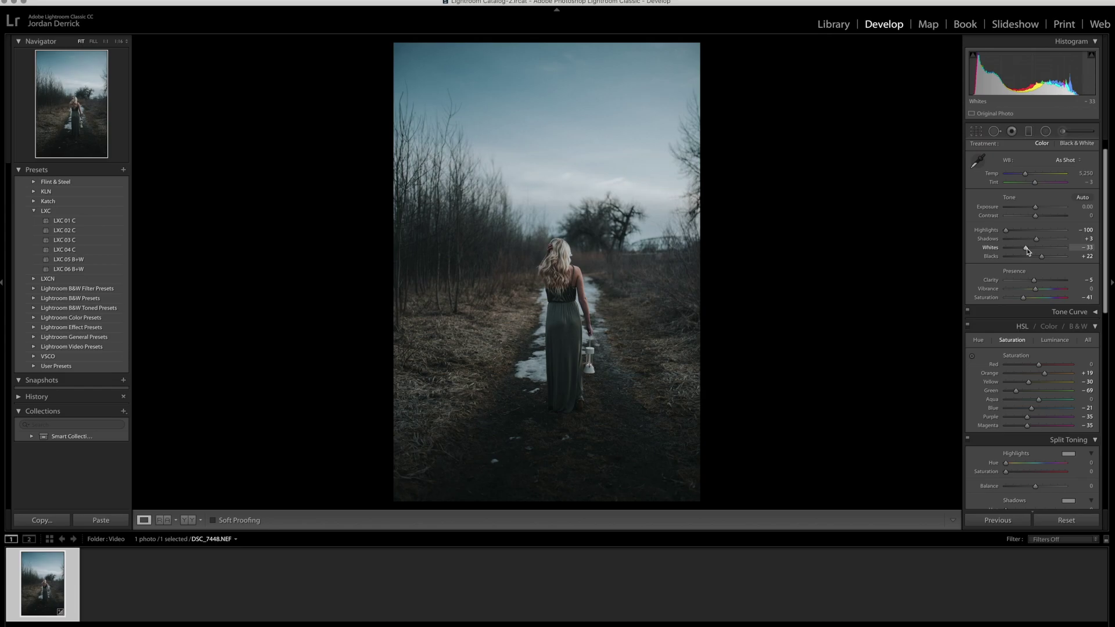
drag(1026, 248, 1039, 249)
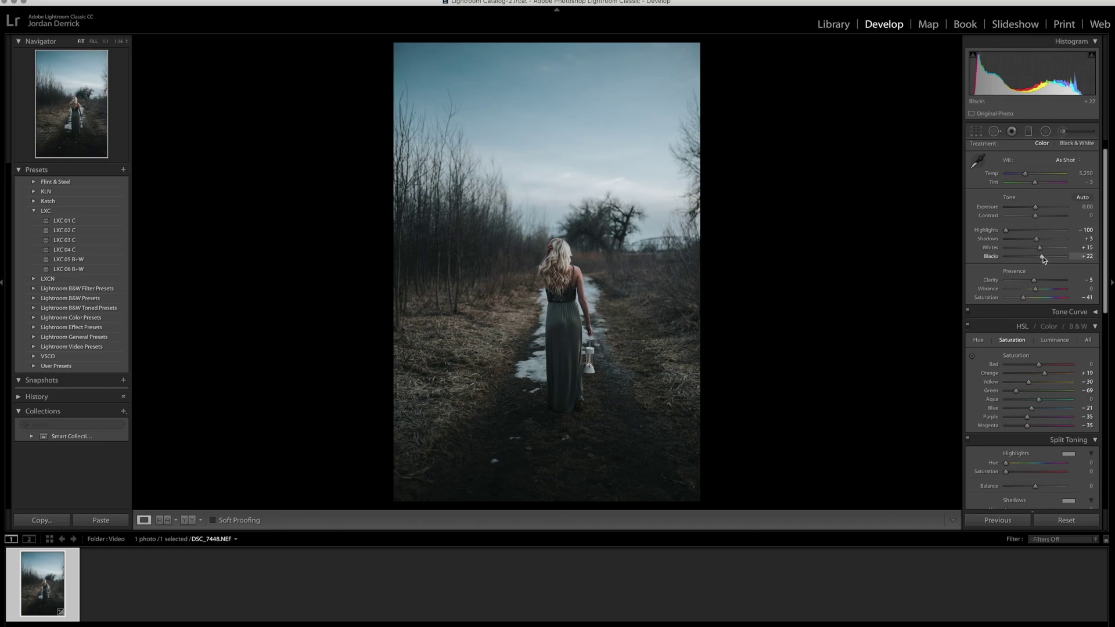
drag(1042, 257, 1040, 259)
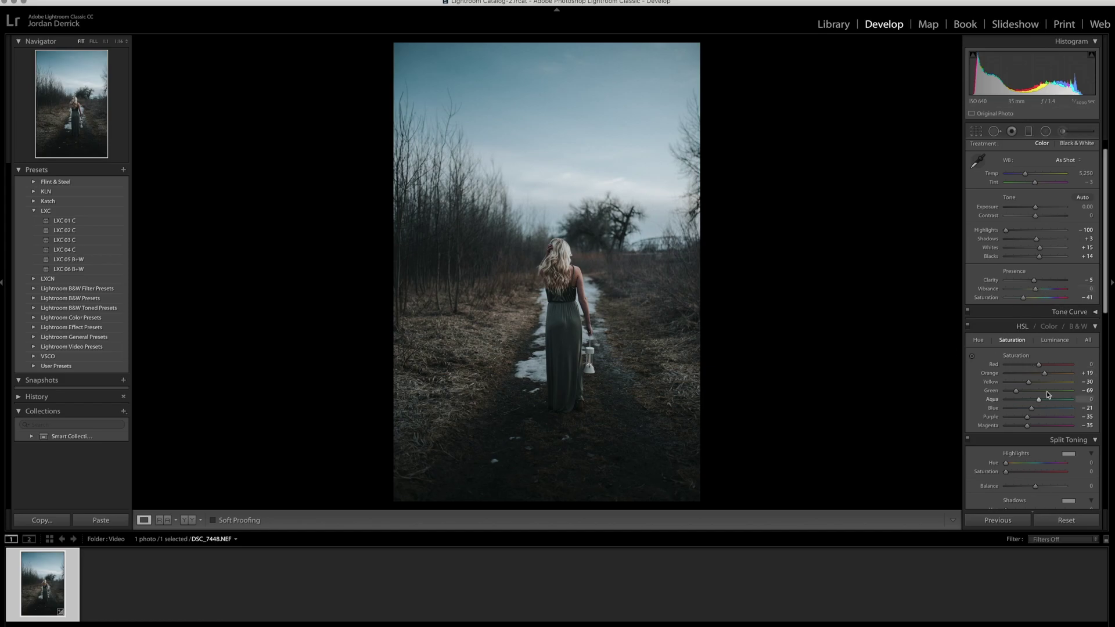
scroll(1039, 389, down, 1)
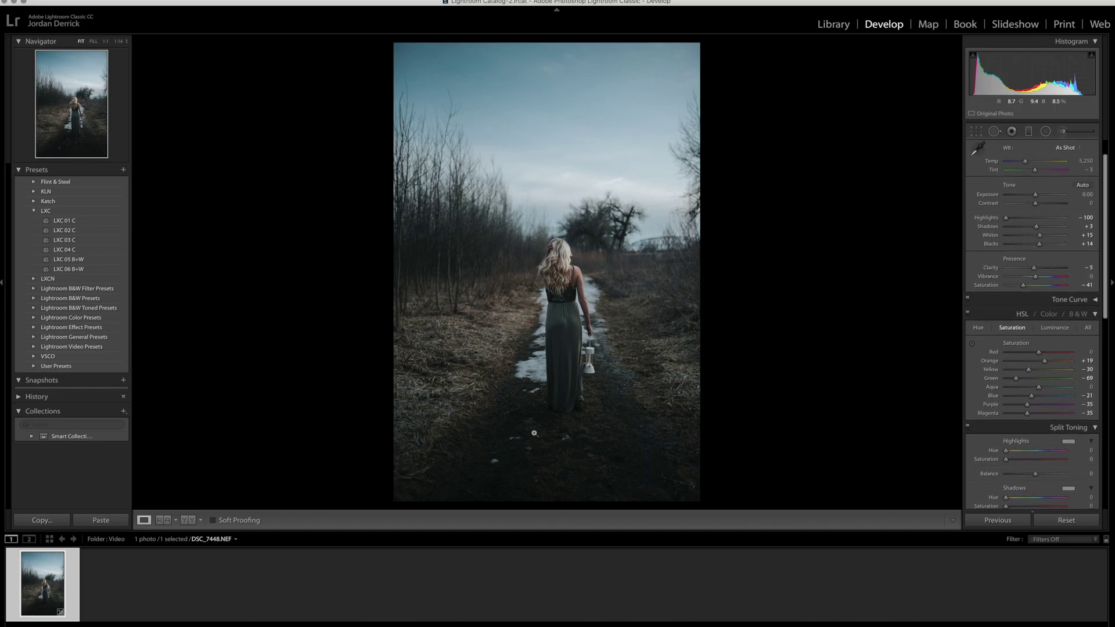
Step: Export the edited photo DSC_7448 as a file directly on the Desktop, without a subfolder
right_click(55, 589)
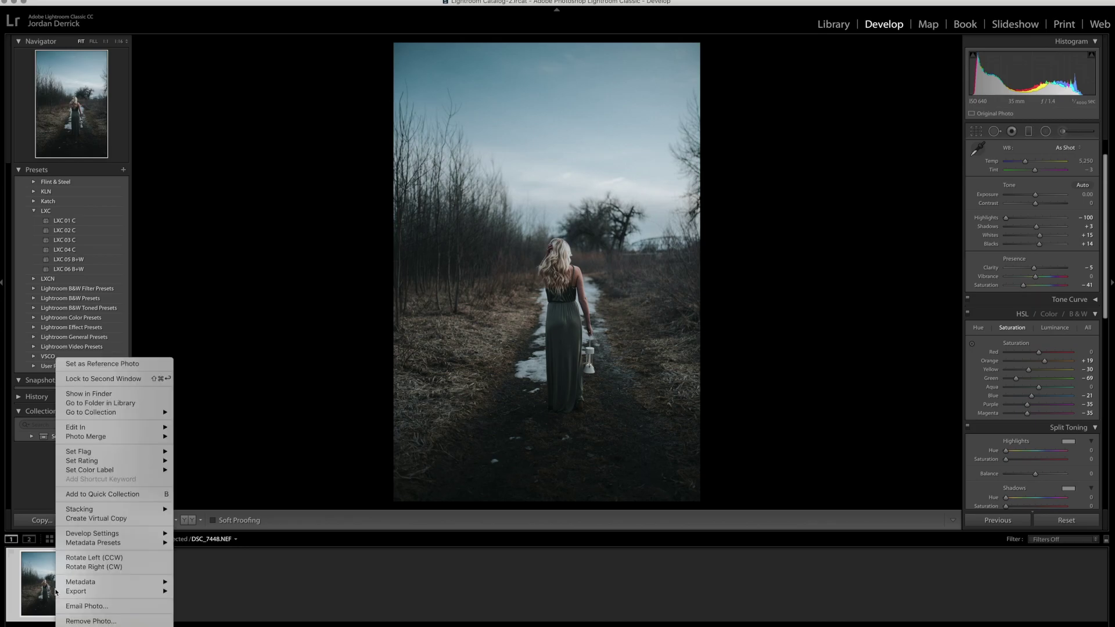
mouse_move(138, 591)
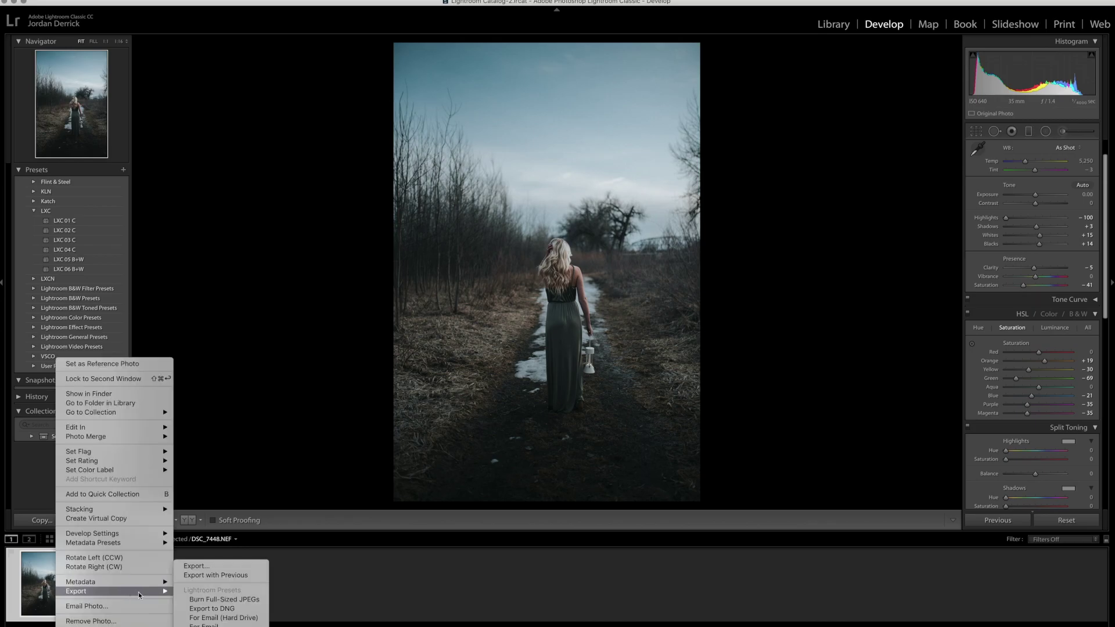
click(213, 573)
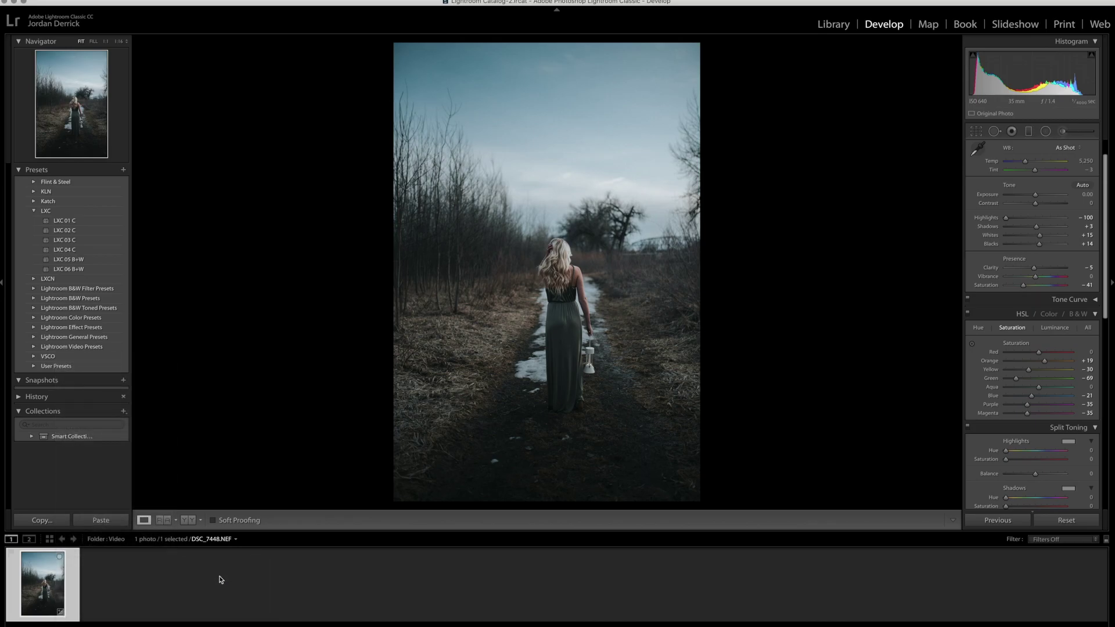
click(946, 336)
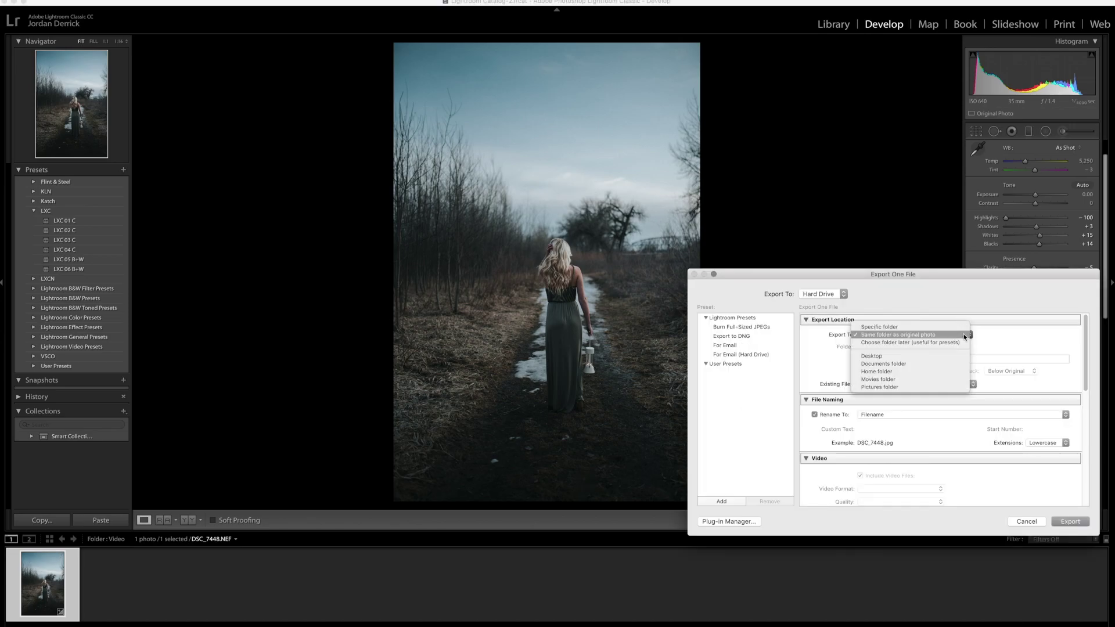
click(950, 356)
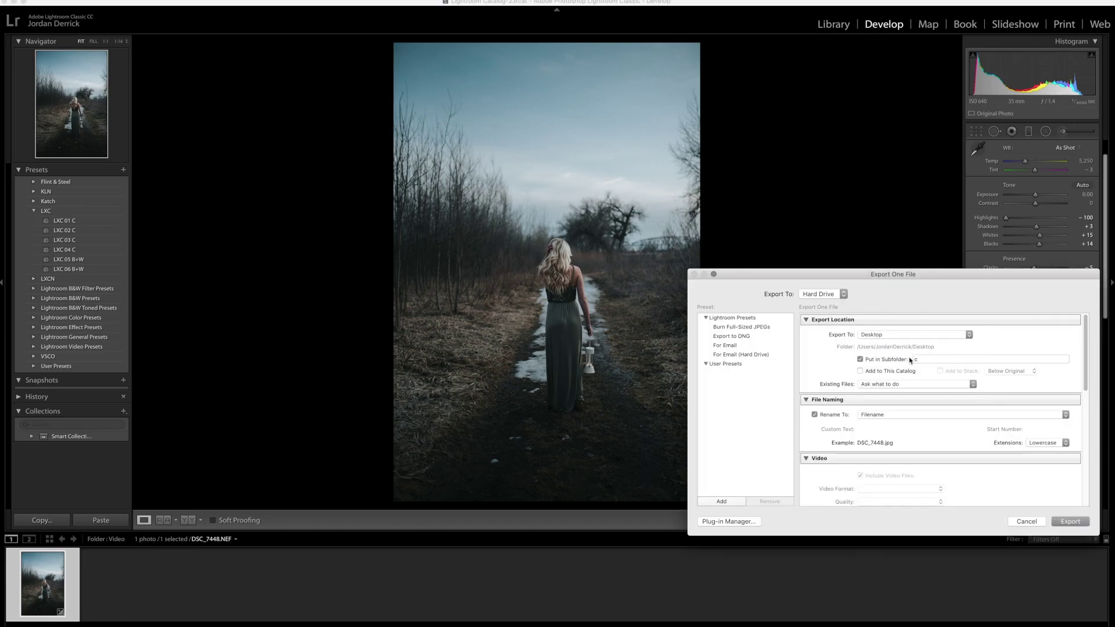
click(860, 360)
click(860, 359)
click(1068, 522)
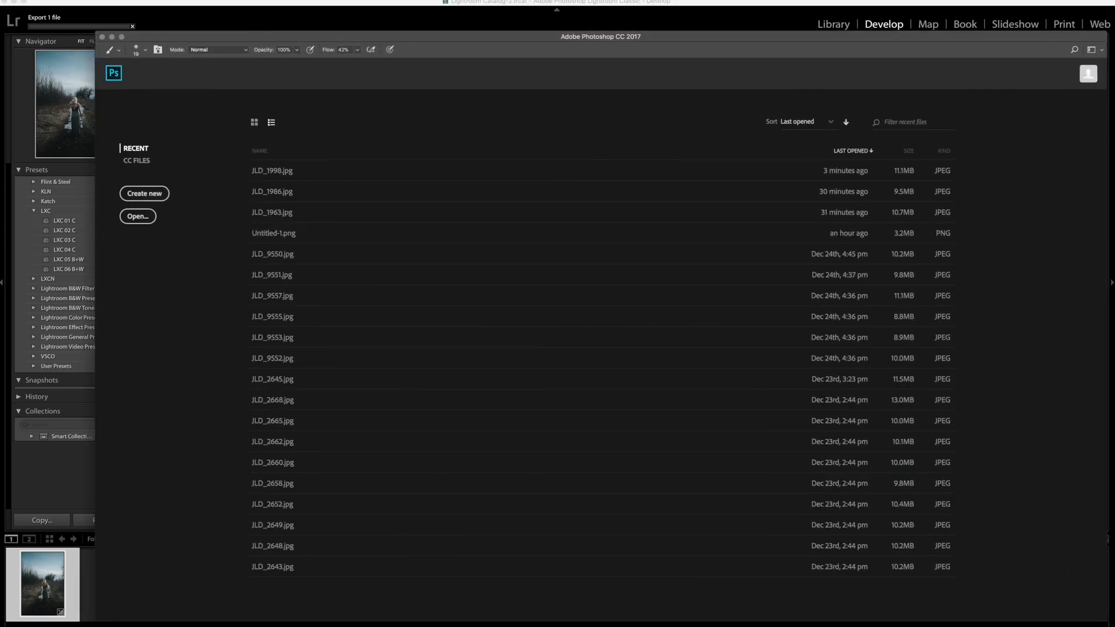
Step: Switch to Photoshop, open DSC_7448.jpg from the Desktop and reposition the application window so its side panels are fully in view
click(76, 1)
click(79, 8)
click(76, 0)
click(82, 10)
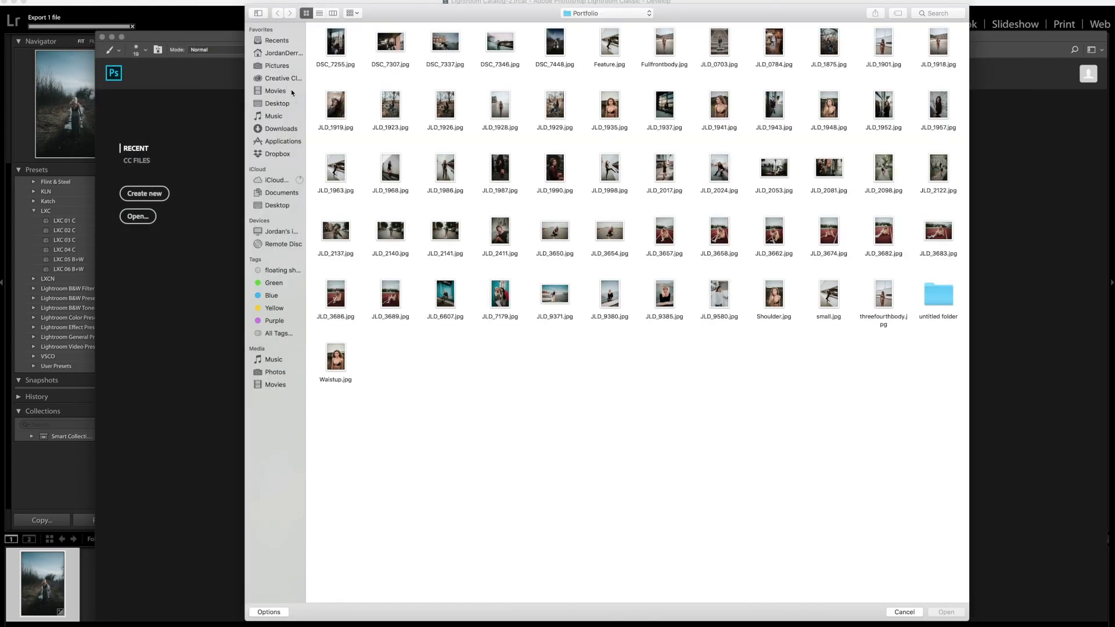
click(280, 105)
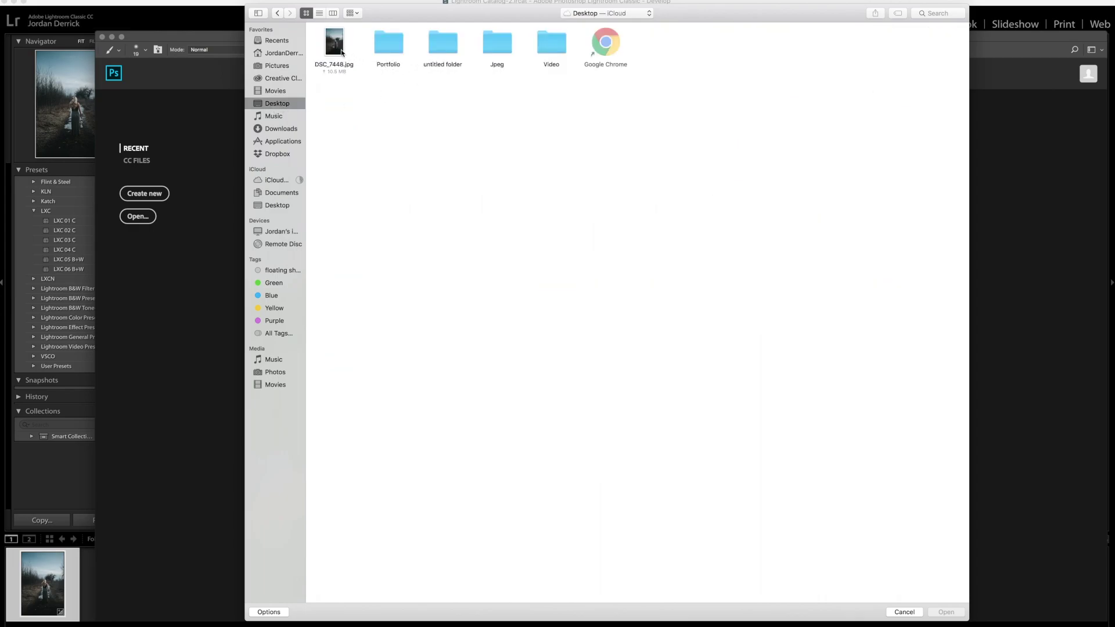
click(340, 50)
click(942, 610)
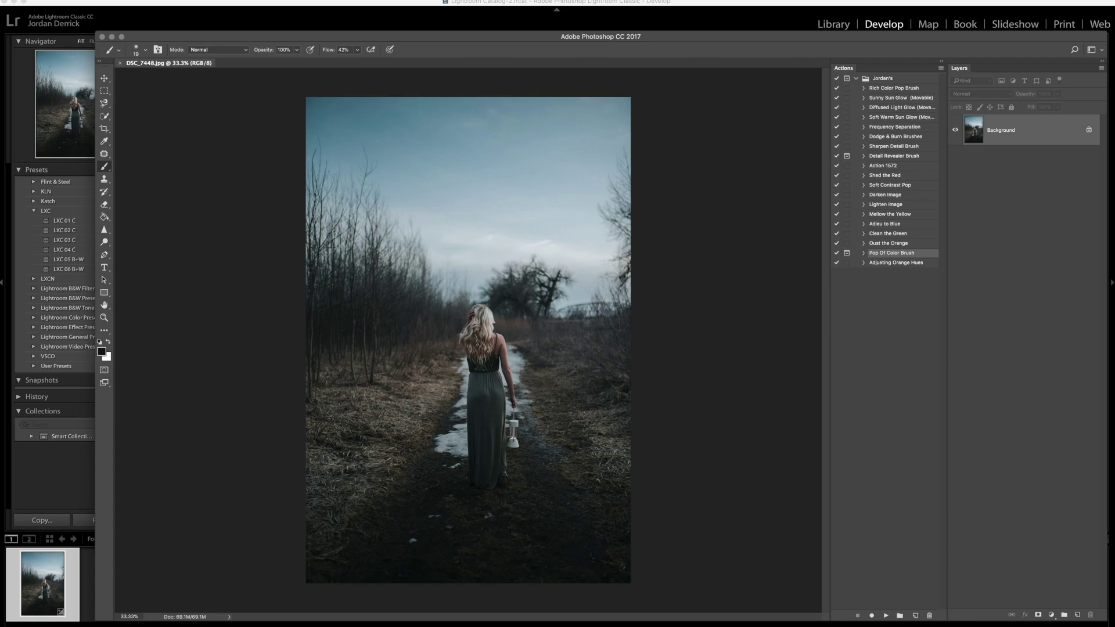
drag(138, 36, 83, 13)
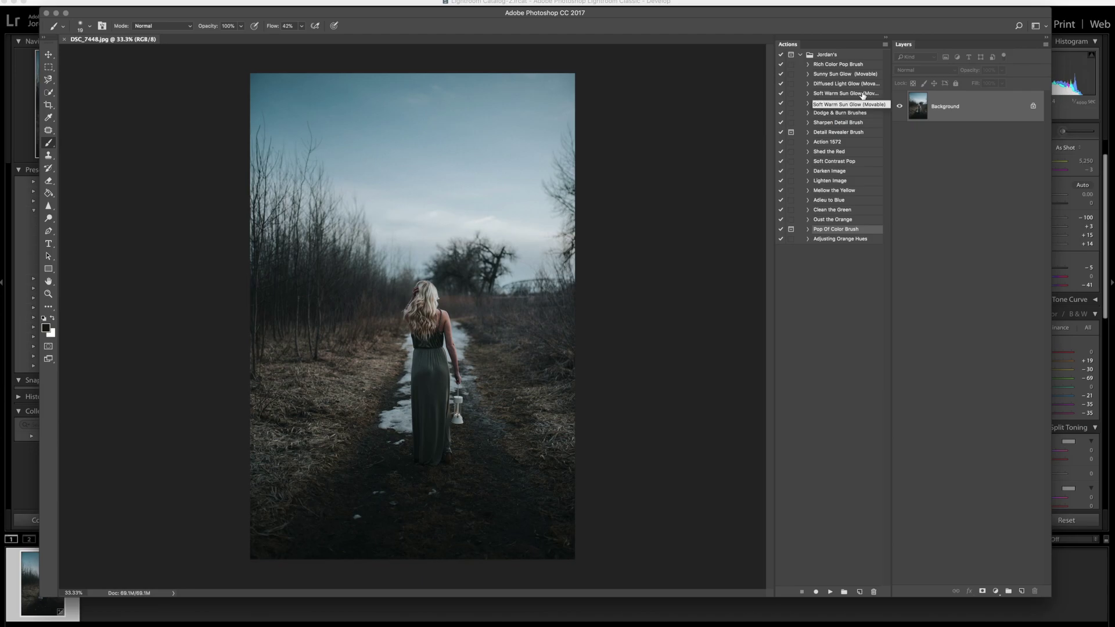
Step: Place the night_ (2).jpg sky image from the Desktop's Video folder into the photo as an embedded object
click(74, 1)
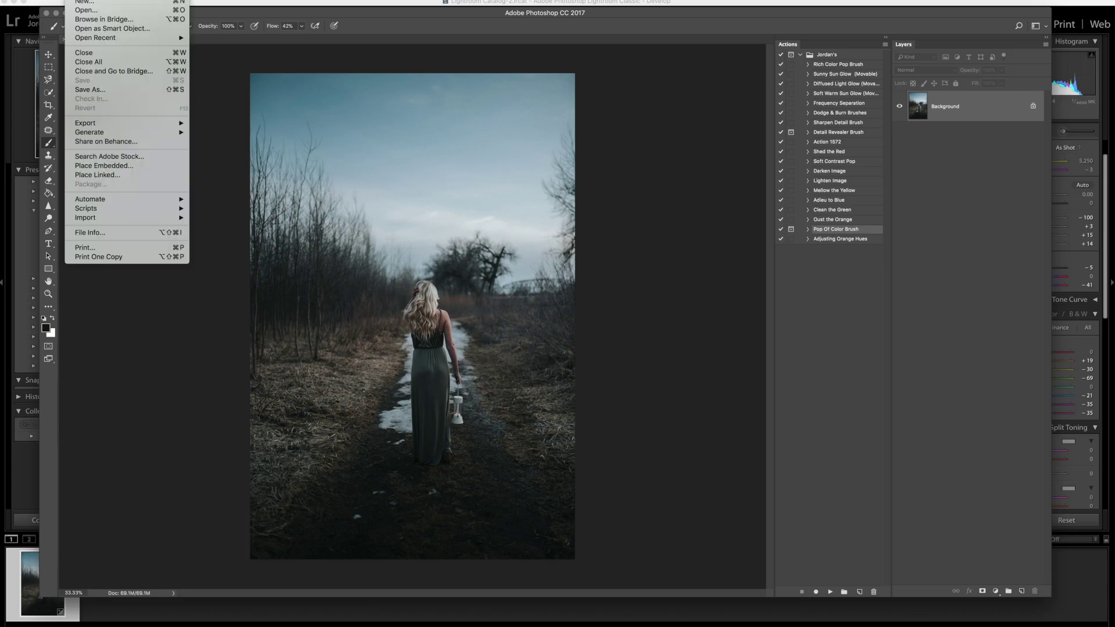
click(156, 166)
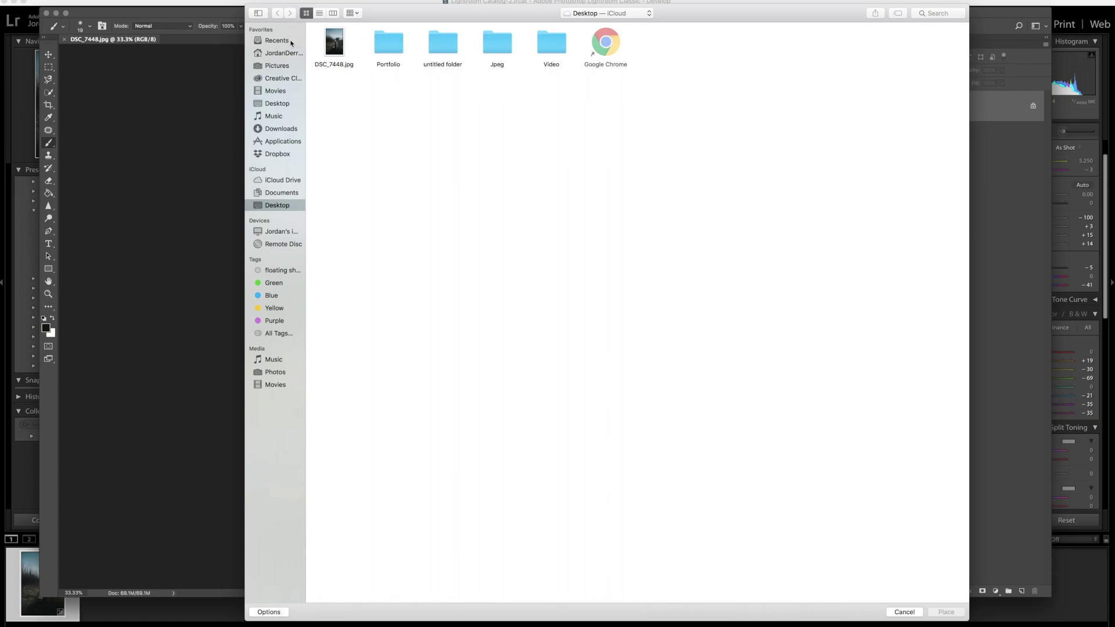
click(288, 105)
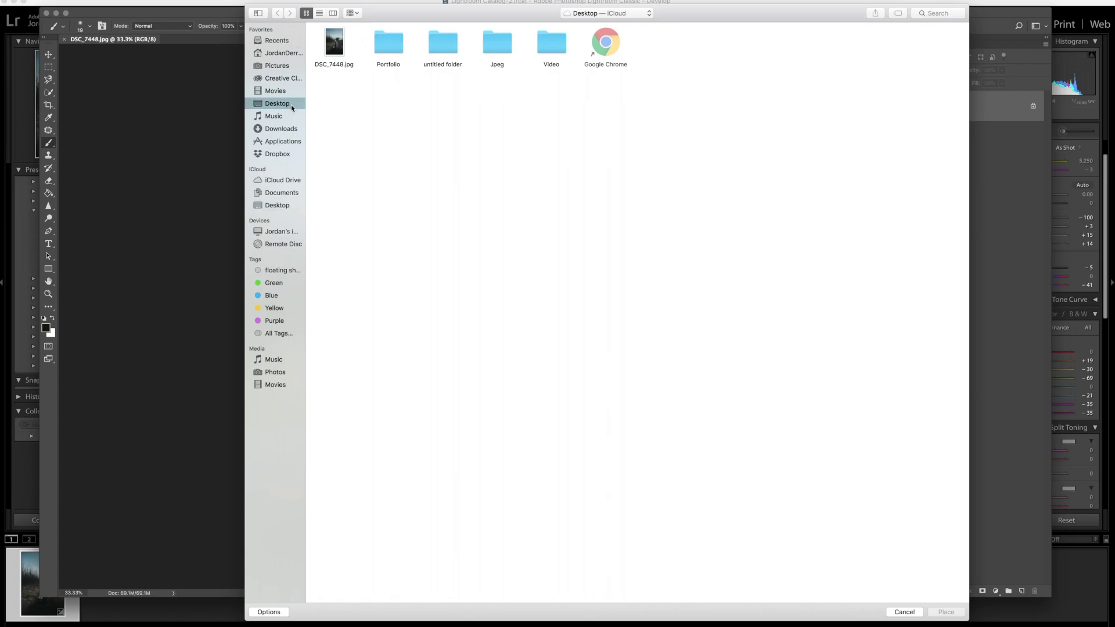
double_click(553, 47)
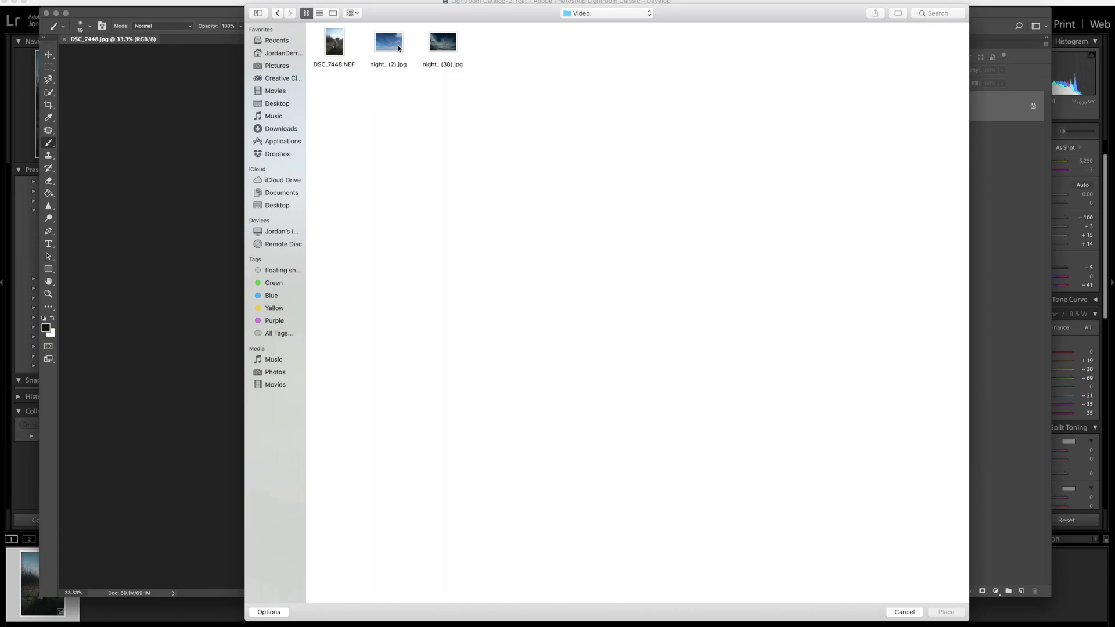
click(399, 48)
double_click(399, 44)
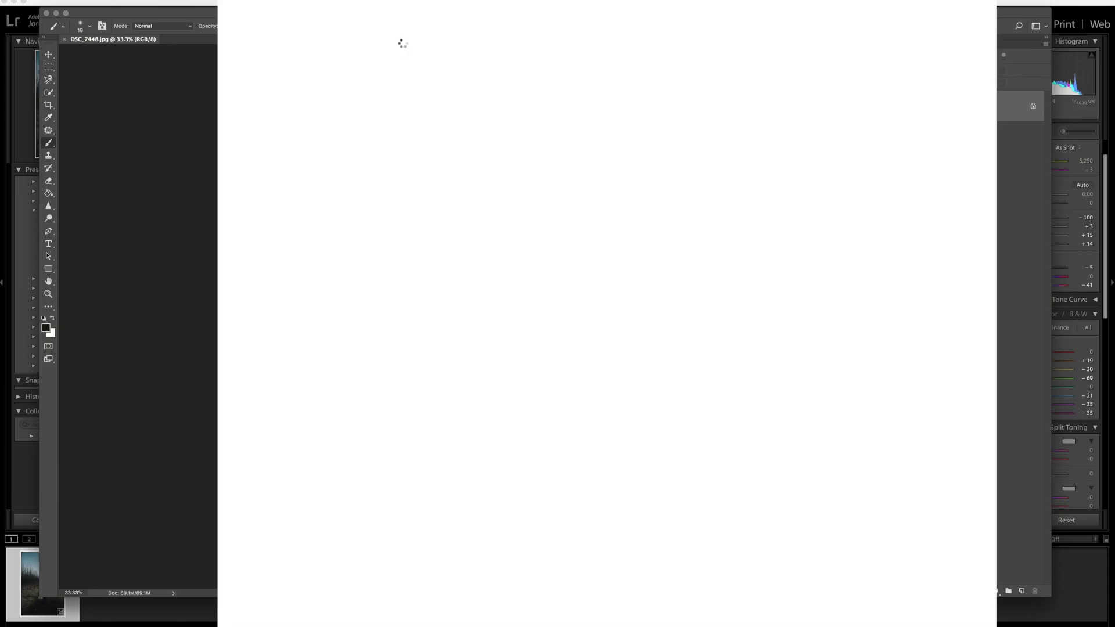
click(75, 0)
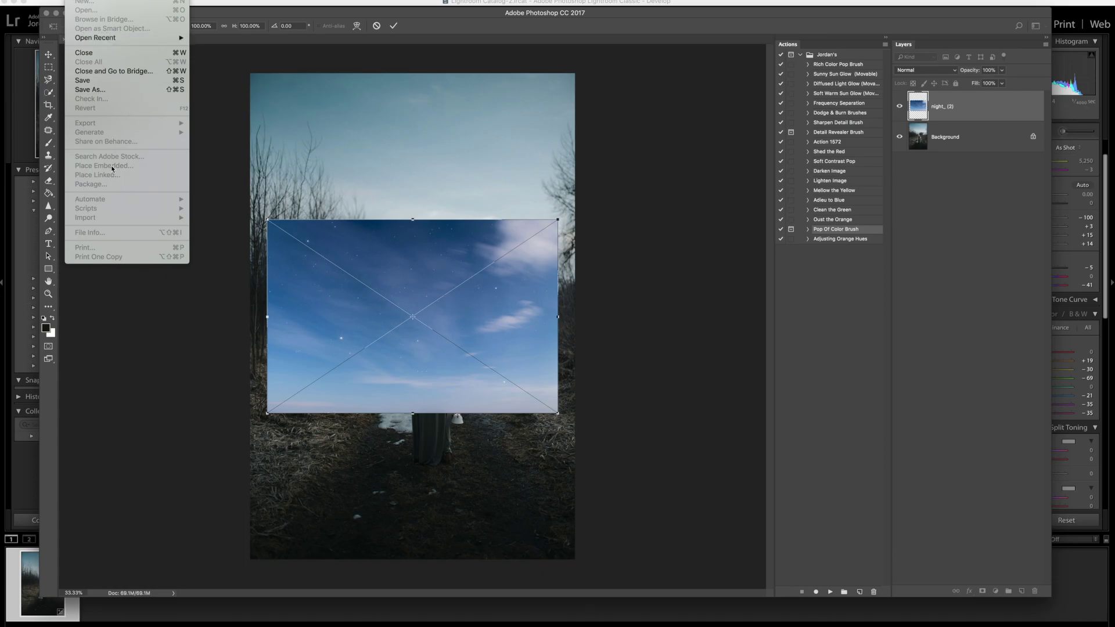
click(671, 260)
Step: Move and enlarge the placed sky so it spans the photo's full width and covers its upper part down to the woman's head
drag(475, 306, 454, 156)
drag(535, 266, 585, 290)
drag(418, 69, 421, 69)
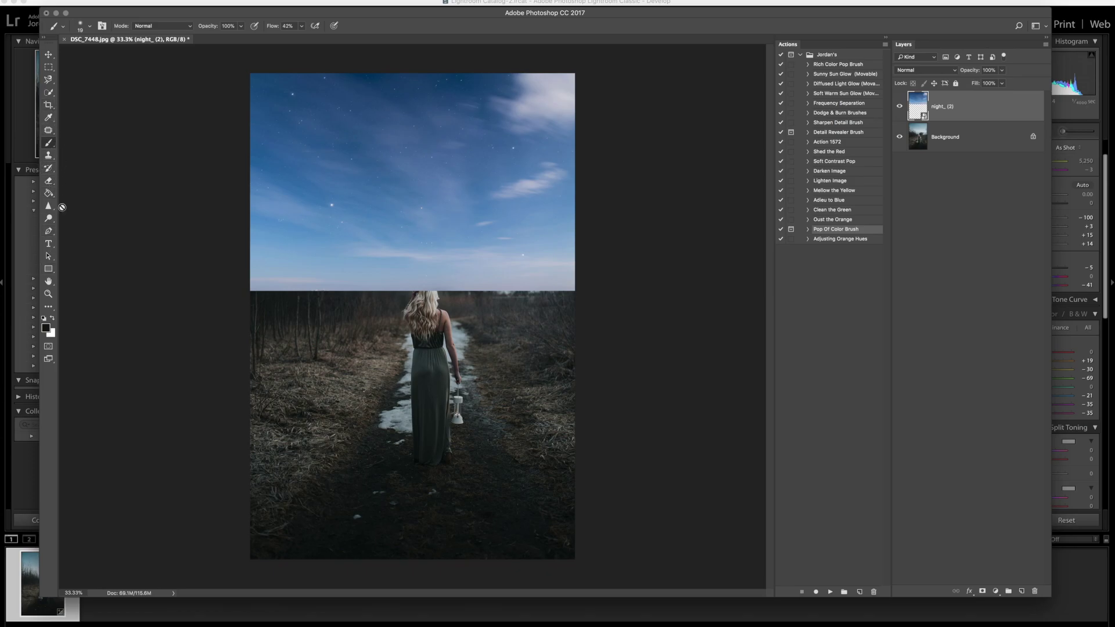
Step: Activate the Gradient tool and add a layer mask to the night_ (2) sky layer
click(49, 193)
click(70, 192)
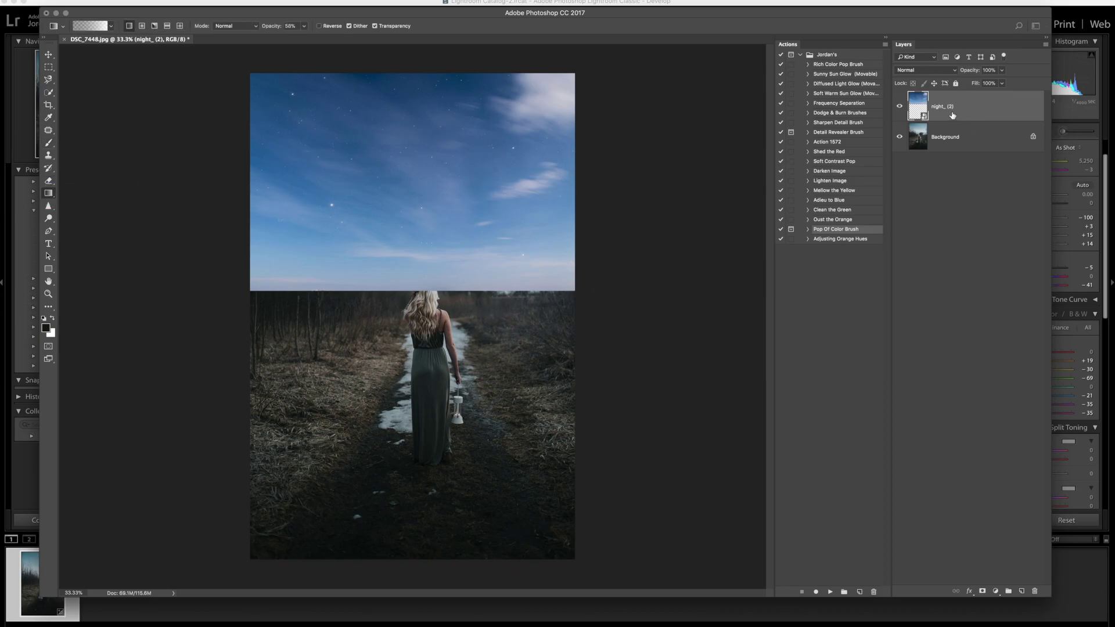
click(506, 257)
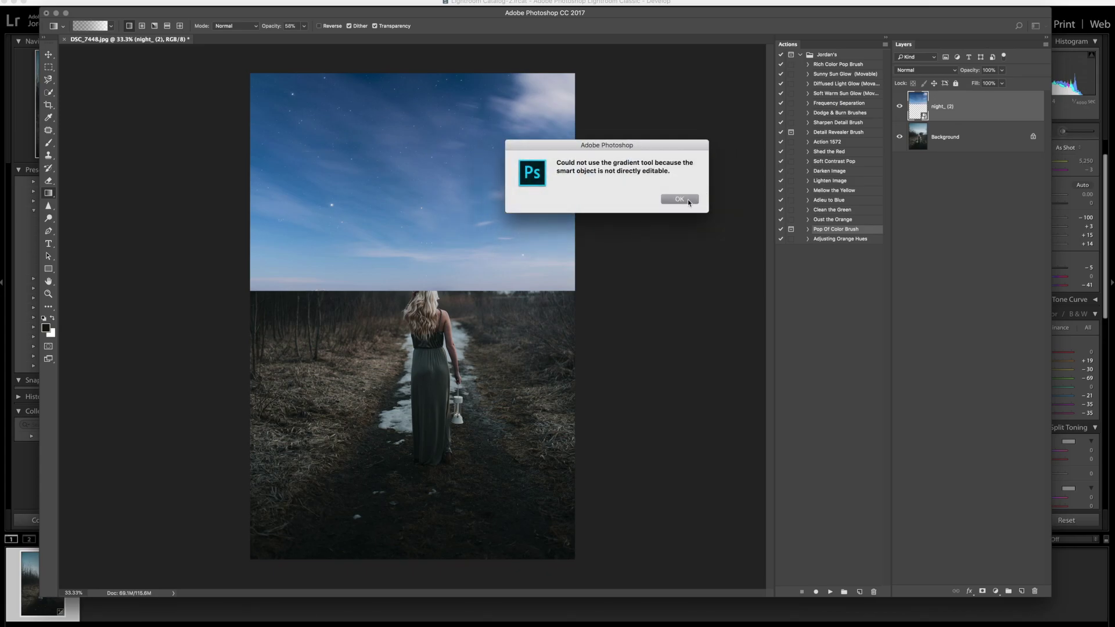
click(679, 199)
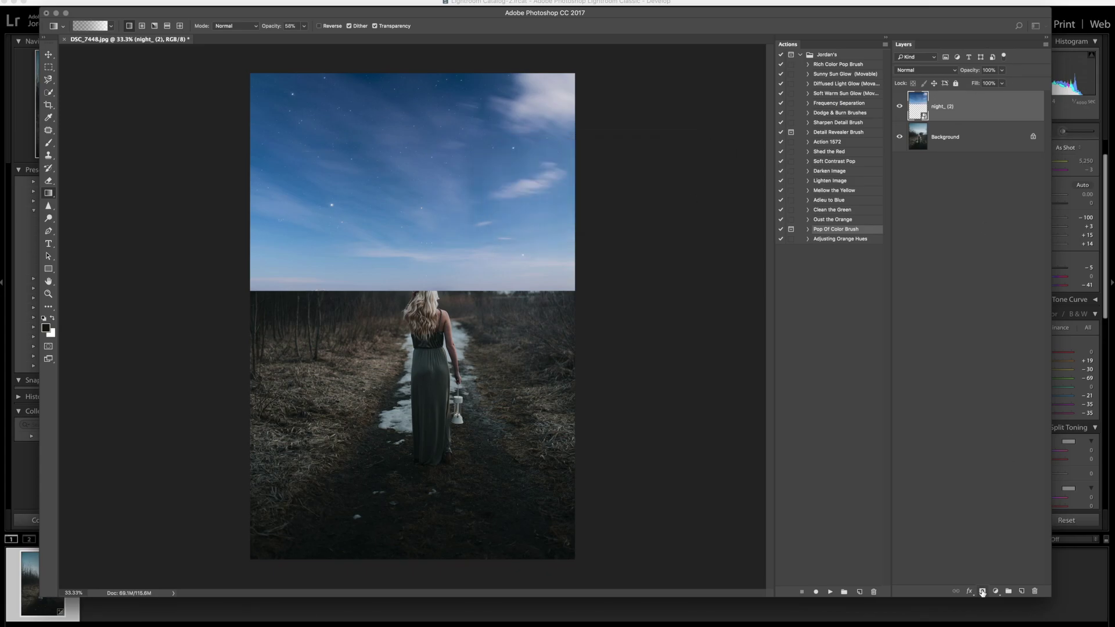
click(981, 591)
Step: Draw several gradients in different directions on the sky's layer mask to blend the new sky into the trees
drag(411, 169, 383, 68)
drag(508, 402, 465, 558)
drag(394, 172, 421, 434)
drag(310, 115, 591, 470)
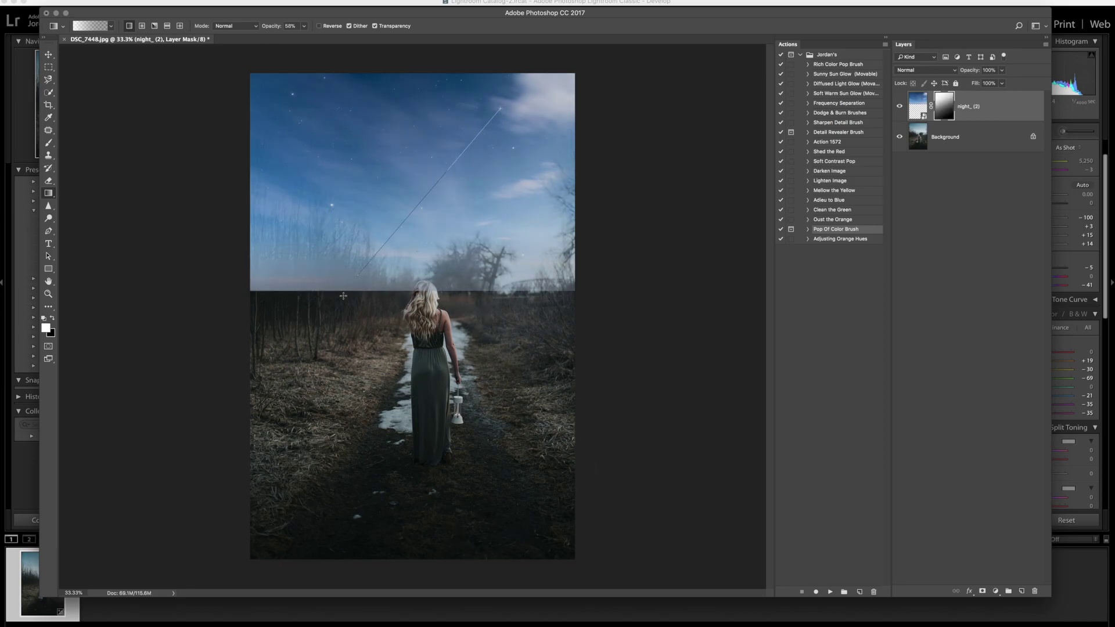
drag(333, 301, 473, 99)
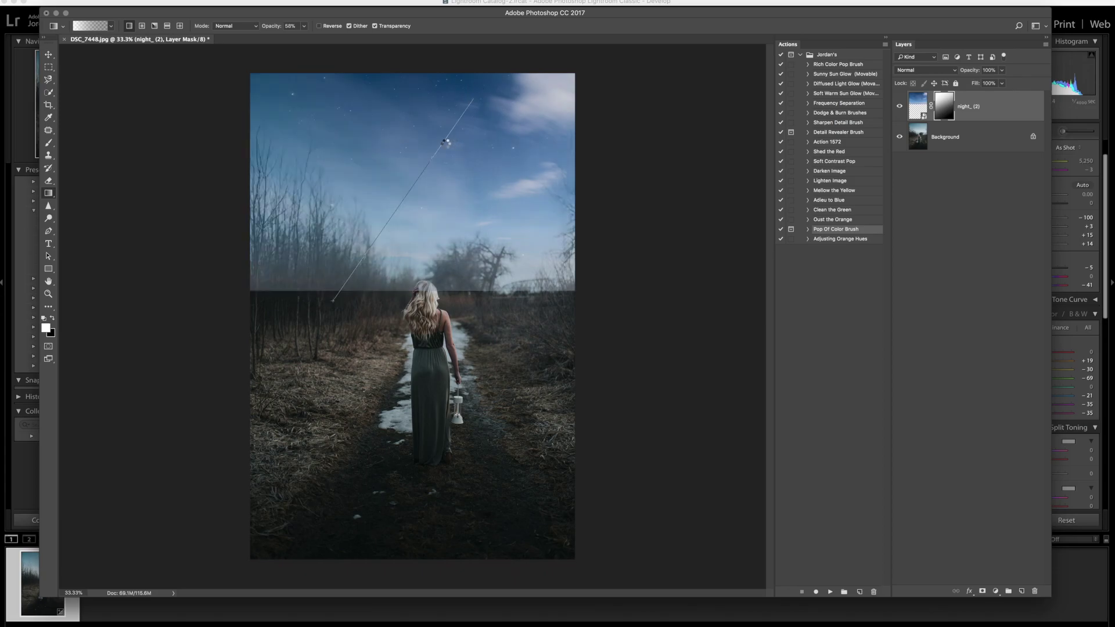
drag(377, 181, 494, 366)
drag(405, 210, 378, 218)
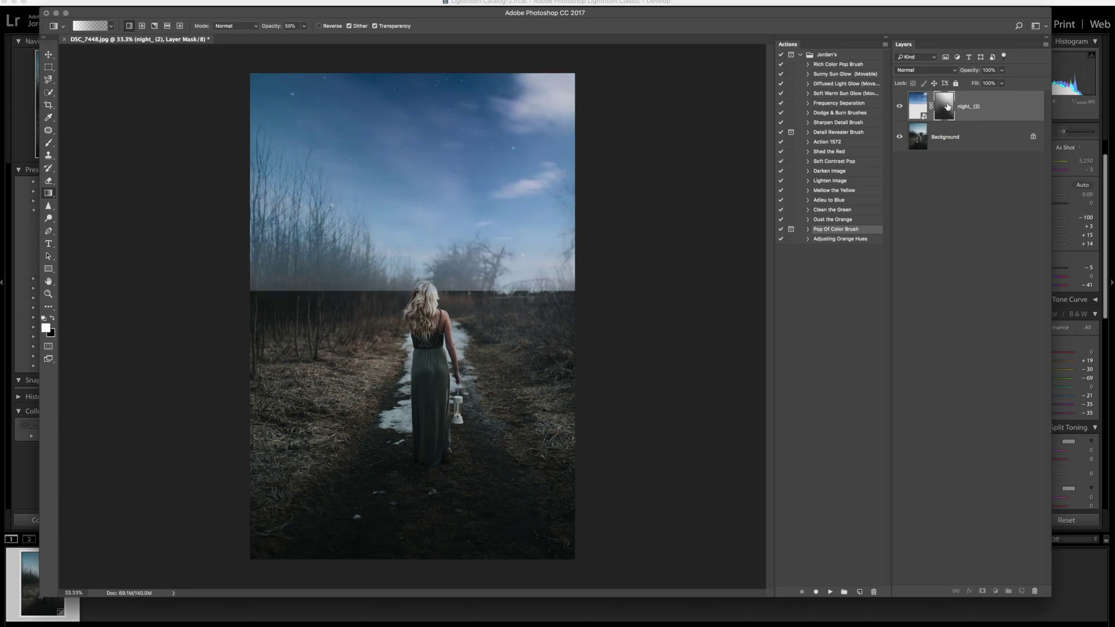
Step: Set up the Brush tool with 11% opacity and a larger soft tip for painting on the sky's mask
click(48, 142)
click(240, 25)
drag(243, 37, 201, 40)
right_click(298, 332)
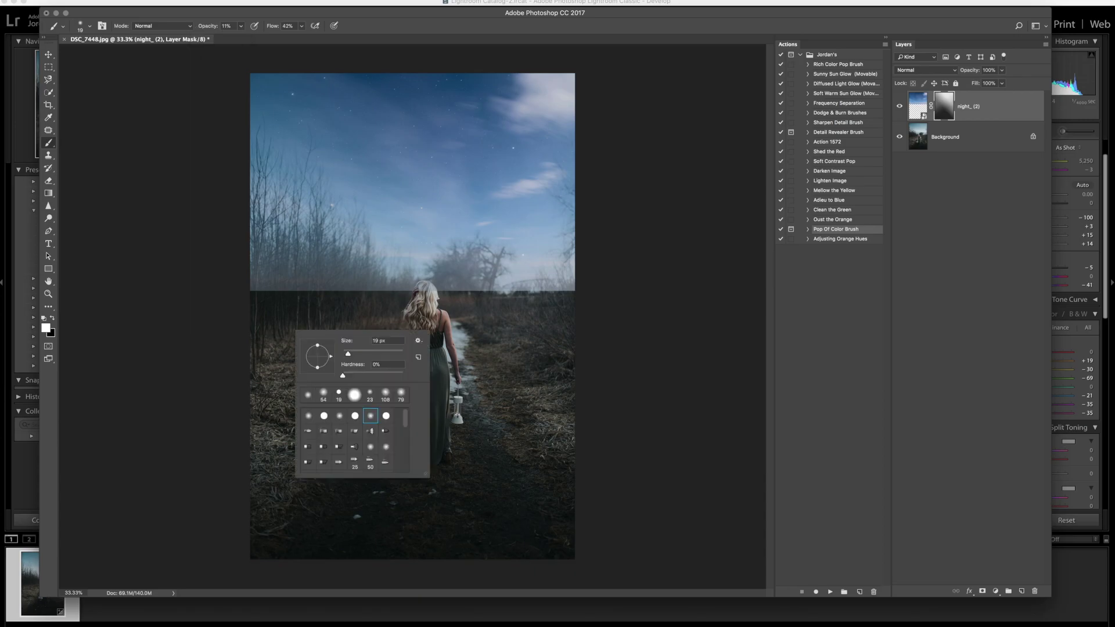
drag(356, 355, 381, 355)
key(Return)
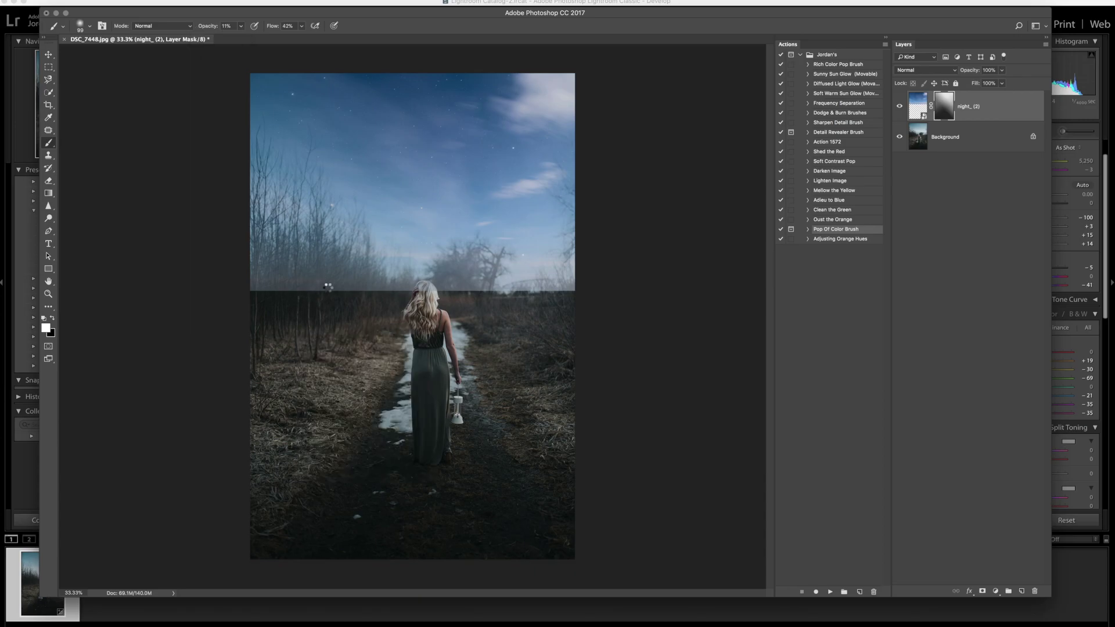
Step: Switch the brush colour to black, enlarge the brush and paint the sky's mask along the treeline beside the woman
key(x)
right_click(308, 316)
drag(391, 339, 406, 338)
key(Return)
right_click(331, 290)
drag(421, 318, 425, 319)
key(Return)
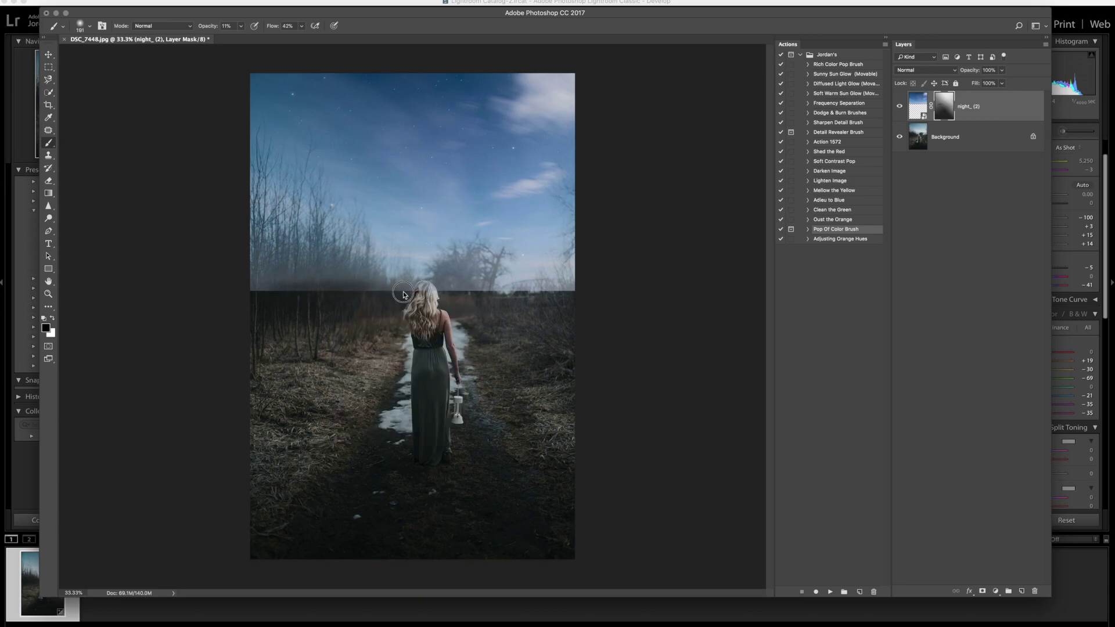
Step: Enlarge the brush further, raise its opacity to 26% and paint the mask along the horizon to remove the sky's hard edge
right_click(440, 291)
drag(543, 319, 551, 319)
key(Return)
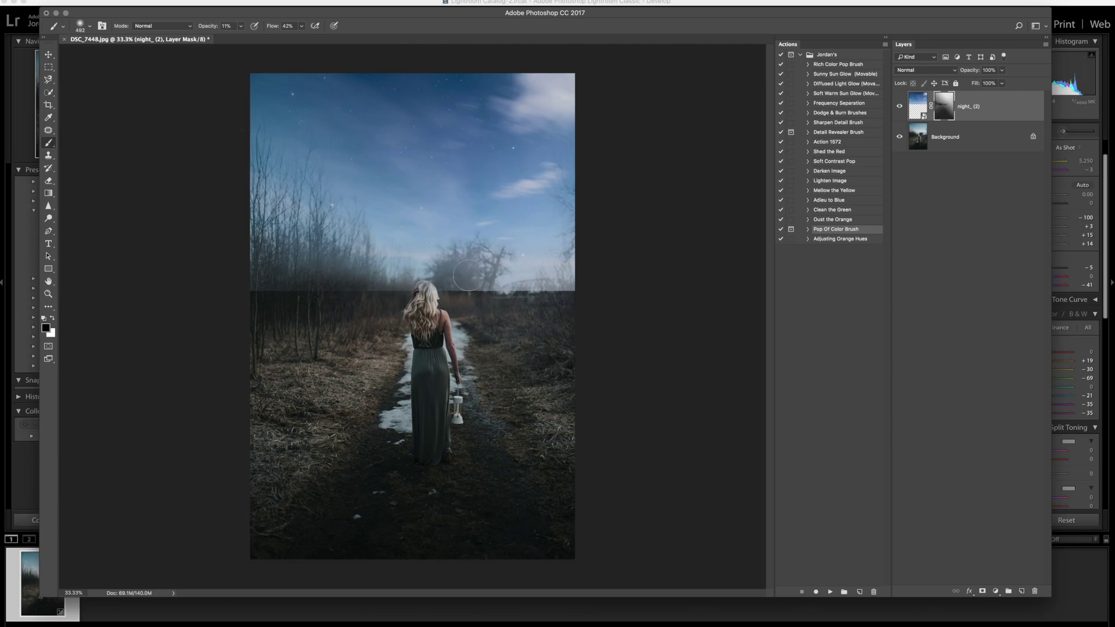
drag(242, 41, 249, 39)
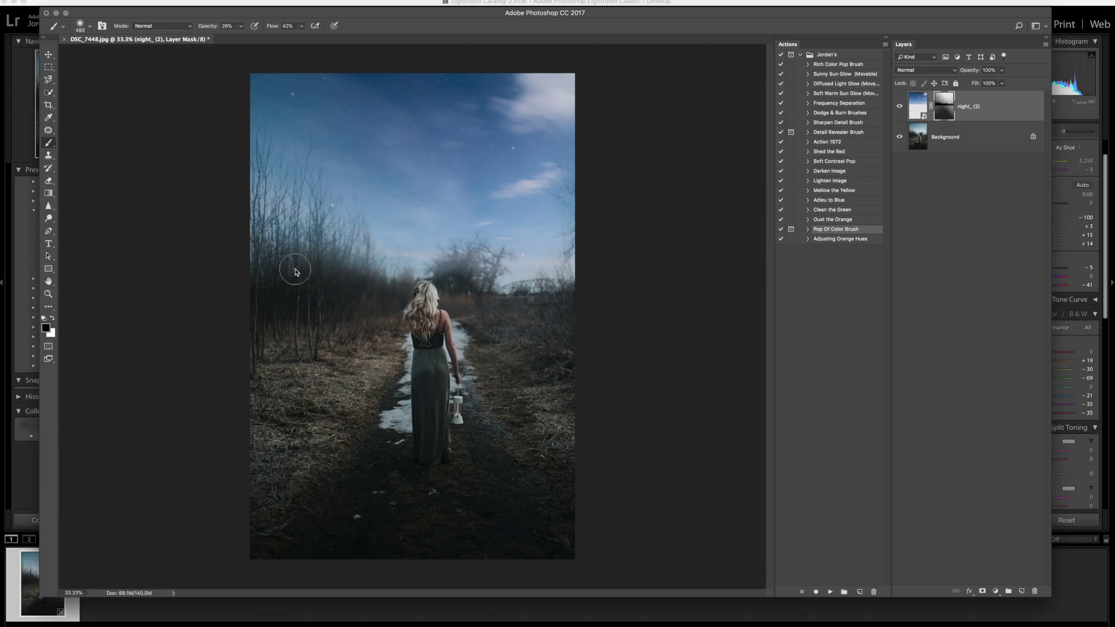
Step: Raise the brush opacity to 100% and paint black on the sky's mask along the horizon behind the woman
click(243, 26)
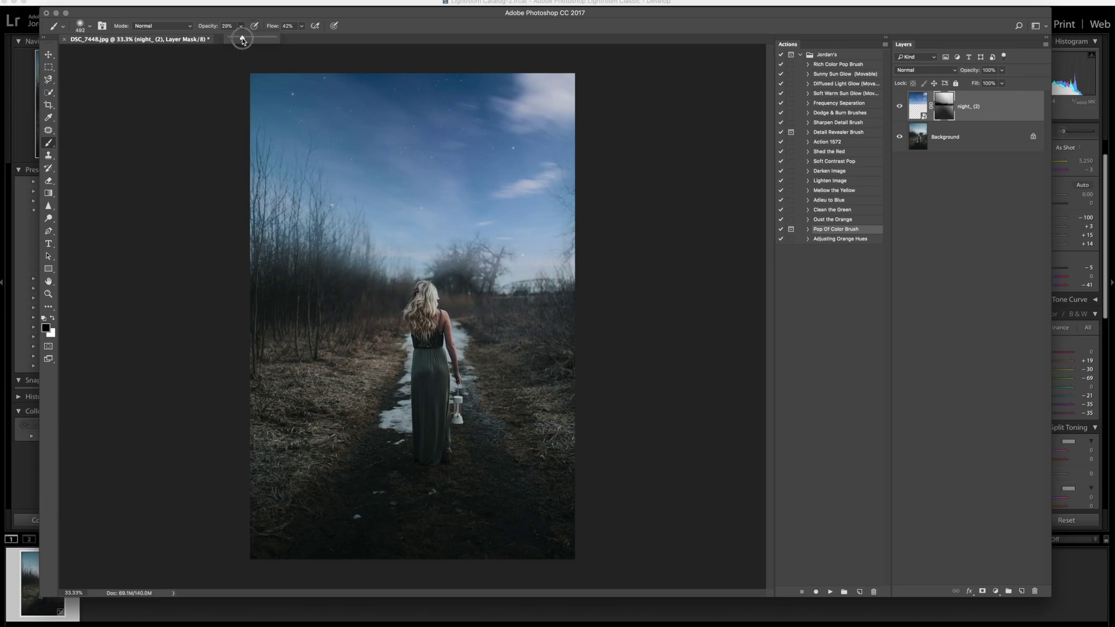
drag(241, 39, 290, 38)
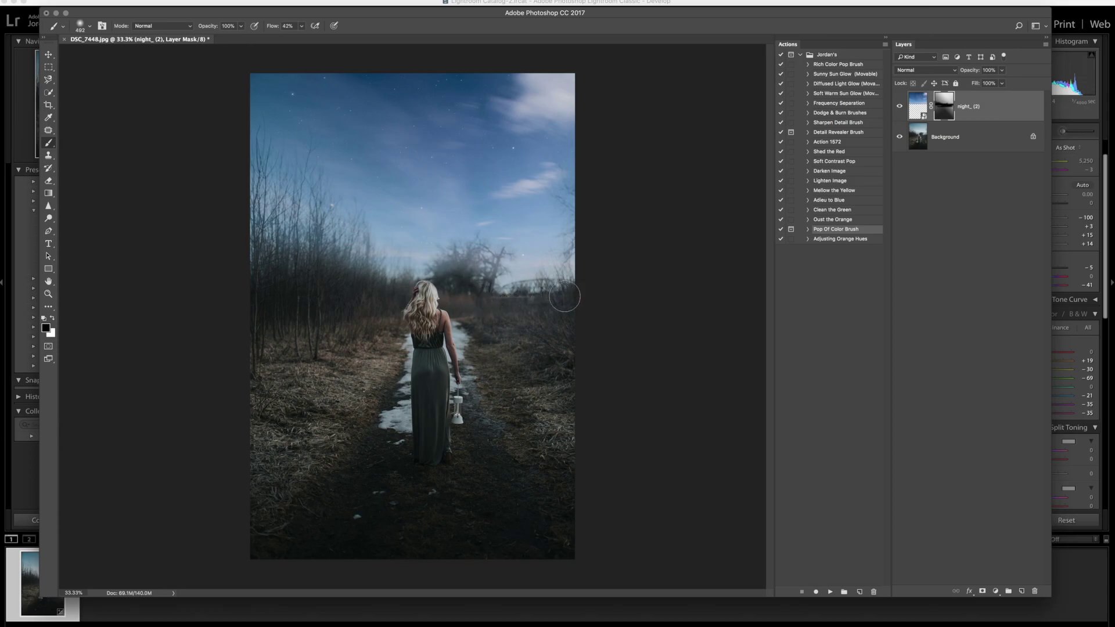
mouse_move(472, 286)
mouse_down()
mouse_move(448, 282)
mouse_move(467, 278)
mouse_move(456, 273)
mouse_up()
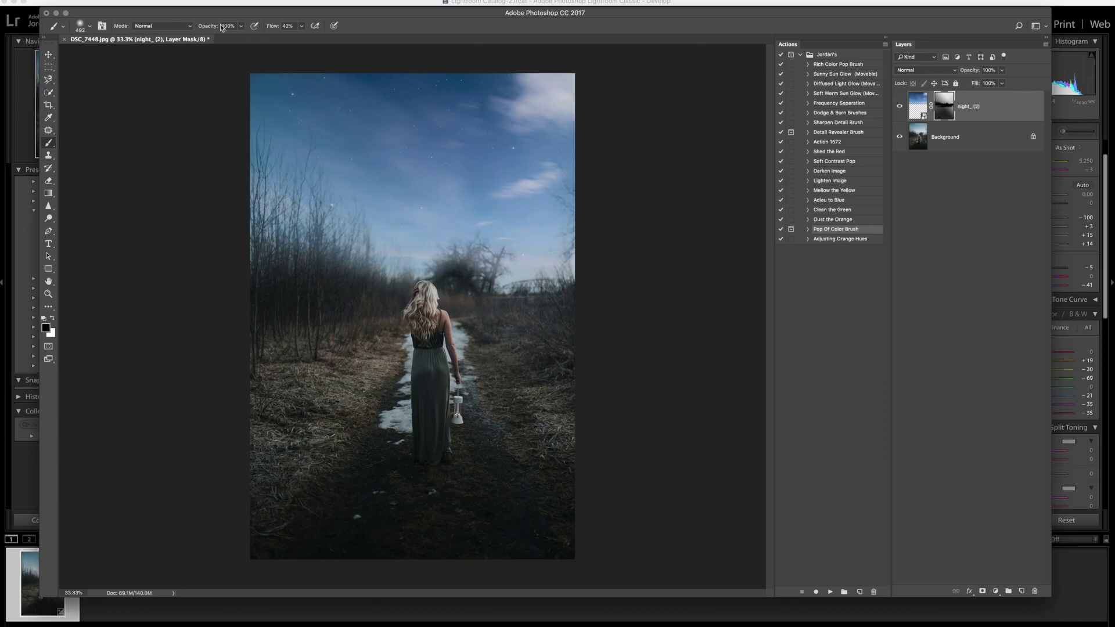
Step: Lower the brush opacity to 58% and paint the mask over the bare tree behind the woman
click(240, 25)
drag(243, 38, 222, 38)
mouse_move(471, 276)
mouse_down()
mouse_move(430, 276)
mouse_move(482, 271)
mouse_up()
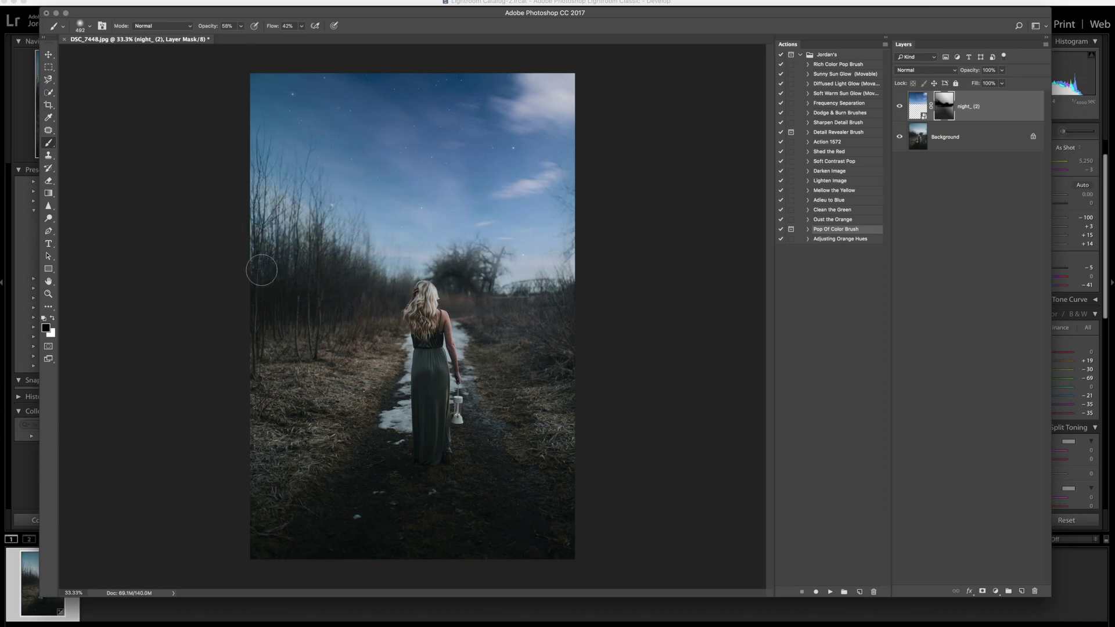
Step: Enlarge the brush to about 3560 px and paint across the mask's sky area to fade the new sky overall
right_click(352, 267)
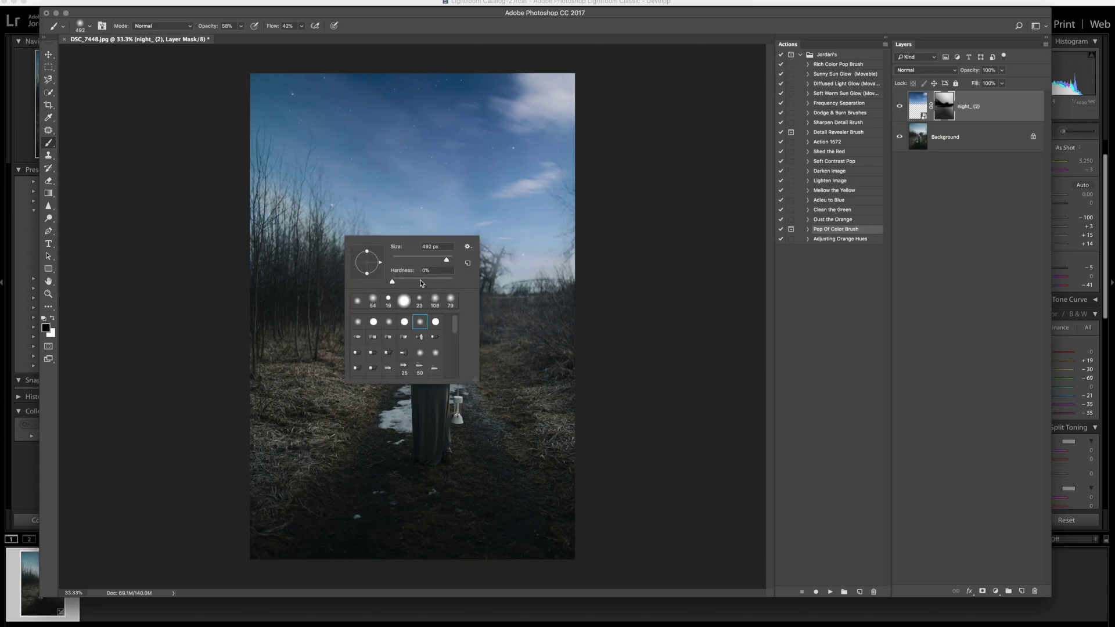
drag(447, 265, 459, 264)
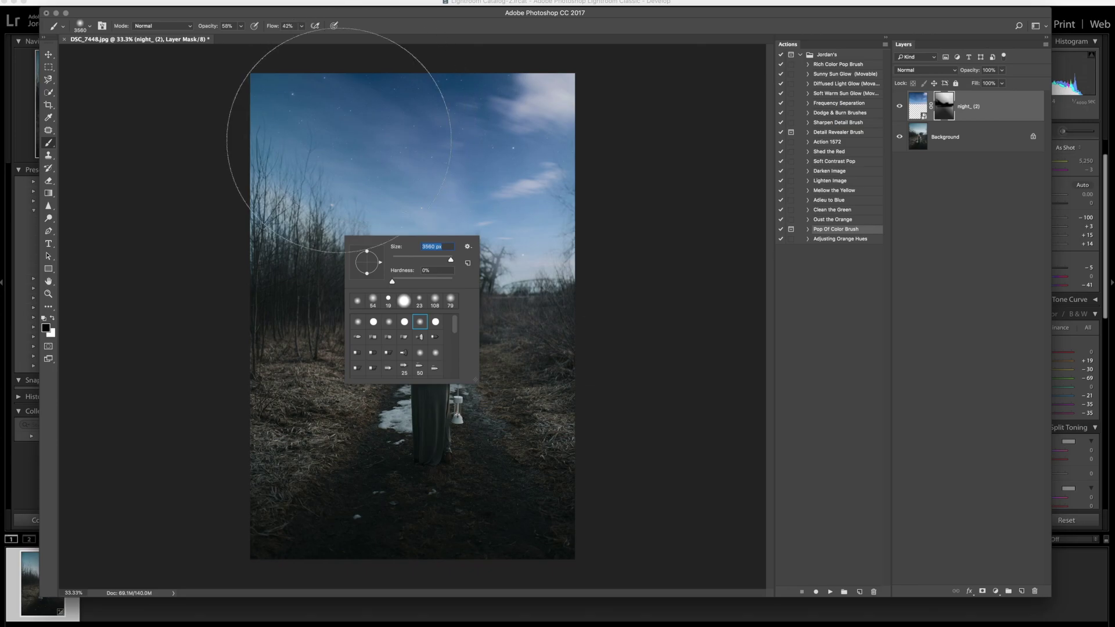
key(Return)
mouse_move(391, 144)
mouse_down()
mouse_move(449, 197)
mouse_move(561, 166)
mouse_move(311, 169)
mouse_move(318, 216)
mouse_move(516, 160)
mouse_move(585, 171)
mouse_move(590, 188)
mouse_move(506, 135)
mouse_move(331, 135)
mouse_move(278, 175)
mouse_move(540, 236)
mouse_up()
Step: Reduce the soft brush's size to 444 px
right_click(340, 197)
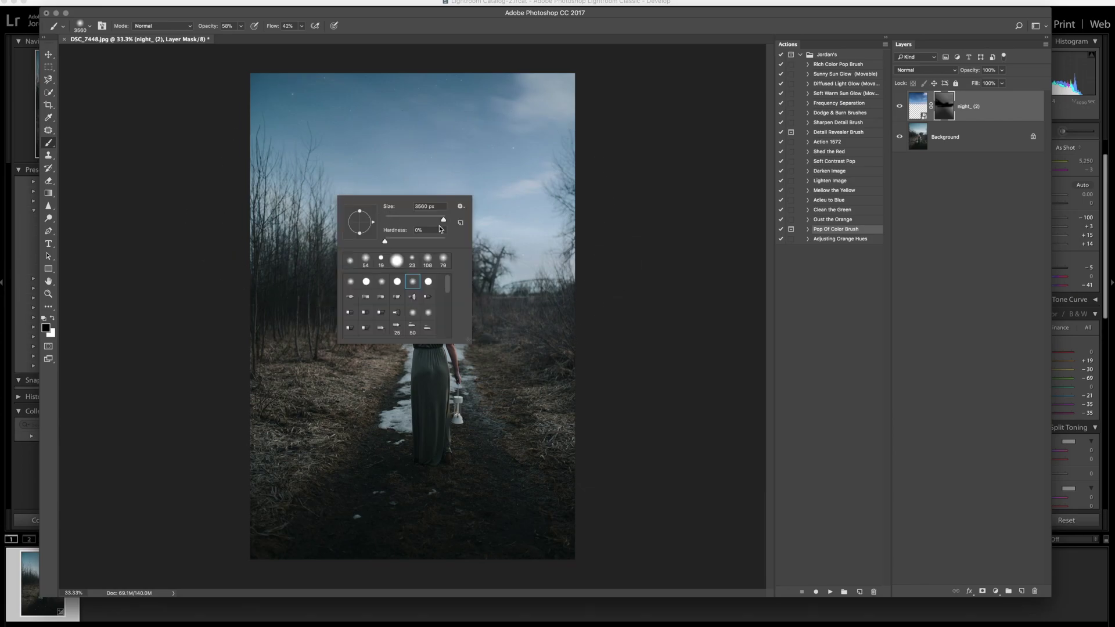
drag(448, 221, 427, 222)
key(Return)
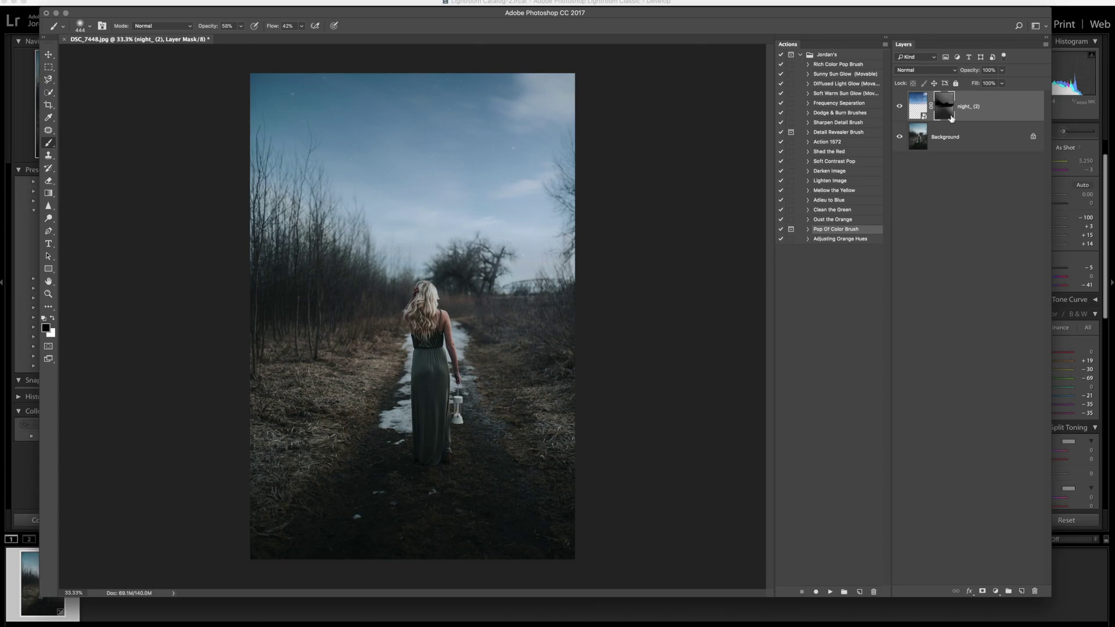
Step: Apply a slight Gaussian Blur to the image of the night_ (2) sky layer instead of its mask
click(923, 114)
click(266, 0)
mouse_move(294, 1)
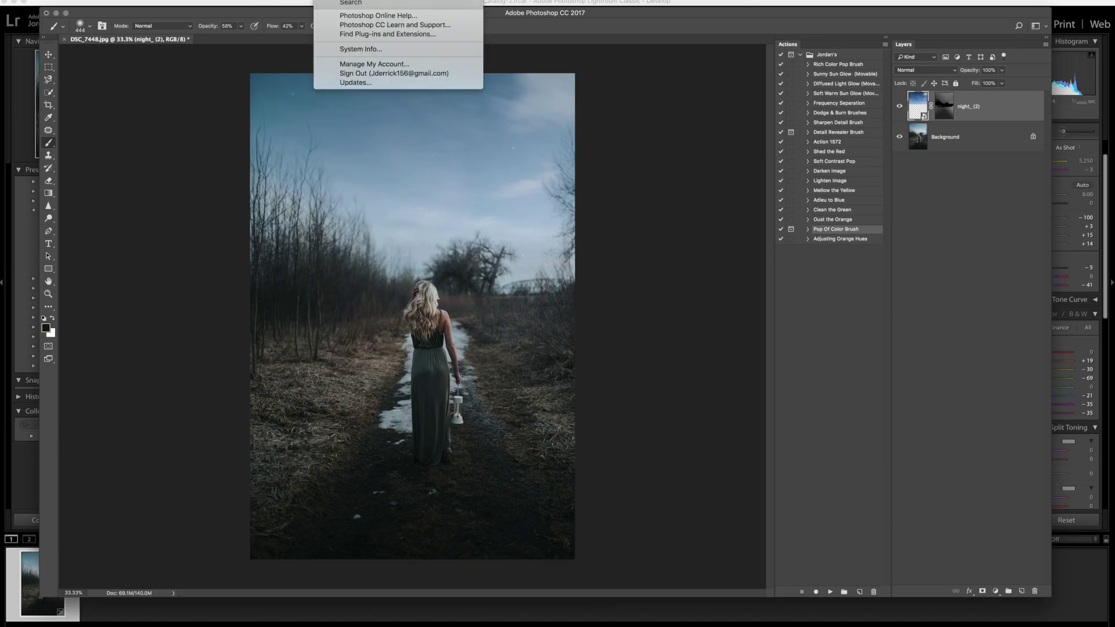
mouse_move(230, 1)
mouse_move(301, 106)
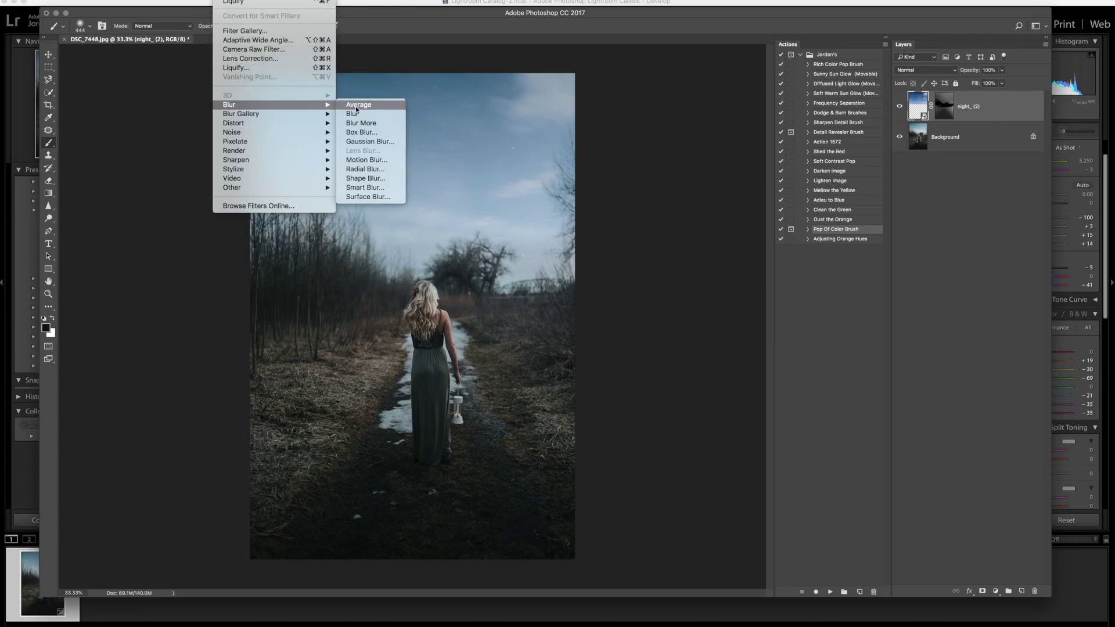
click(381, 142)
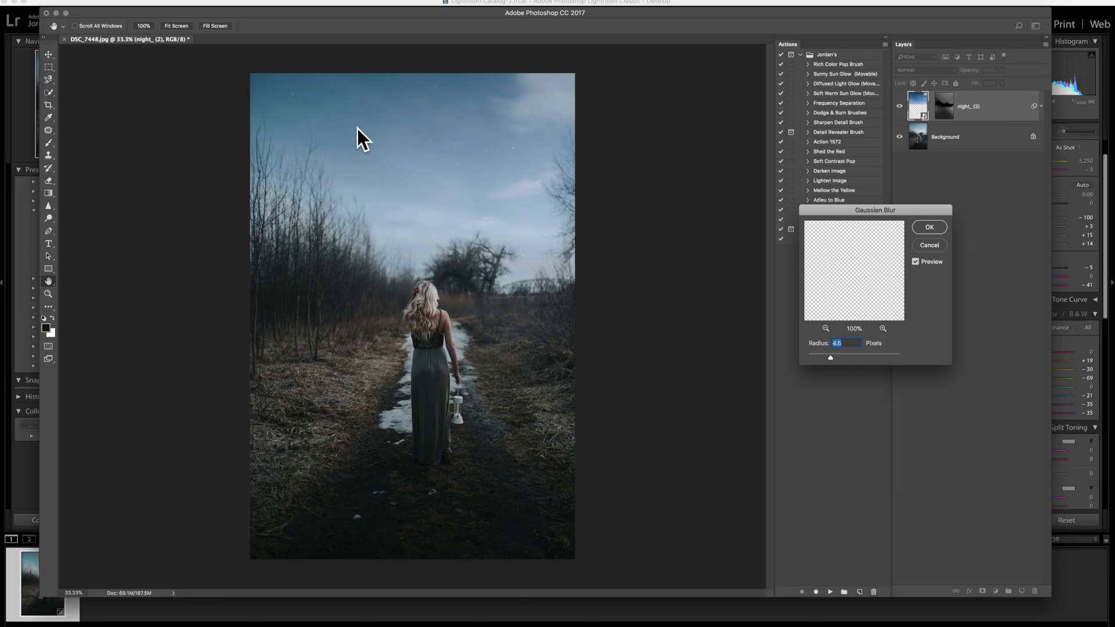
drag(832, 364, 834, 361)
click(938, 229)
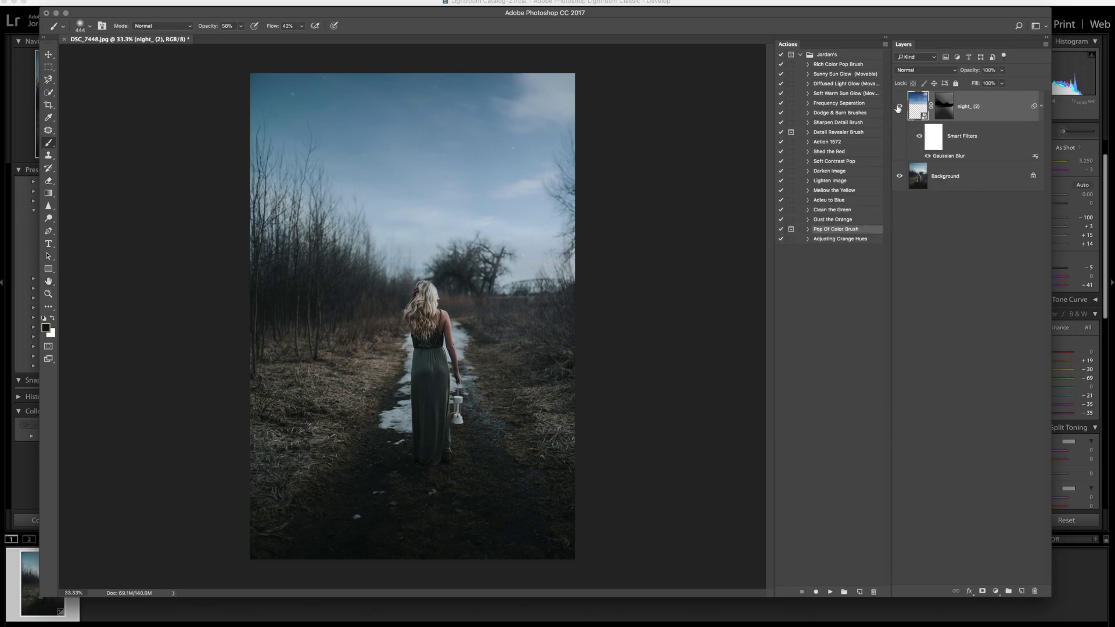
Step: Flatten the image and place the sky photo night_ (38).jpg from the Video folder as a new layer
right_click(966, 186)
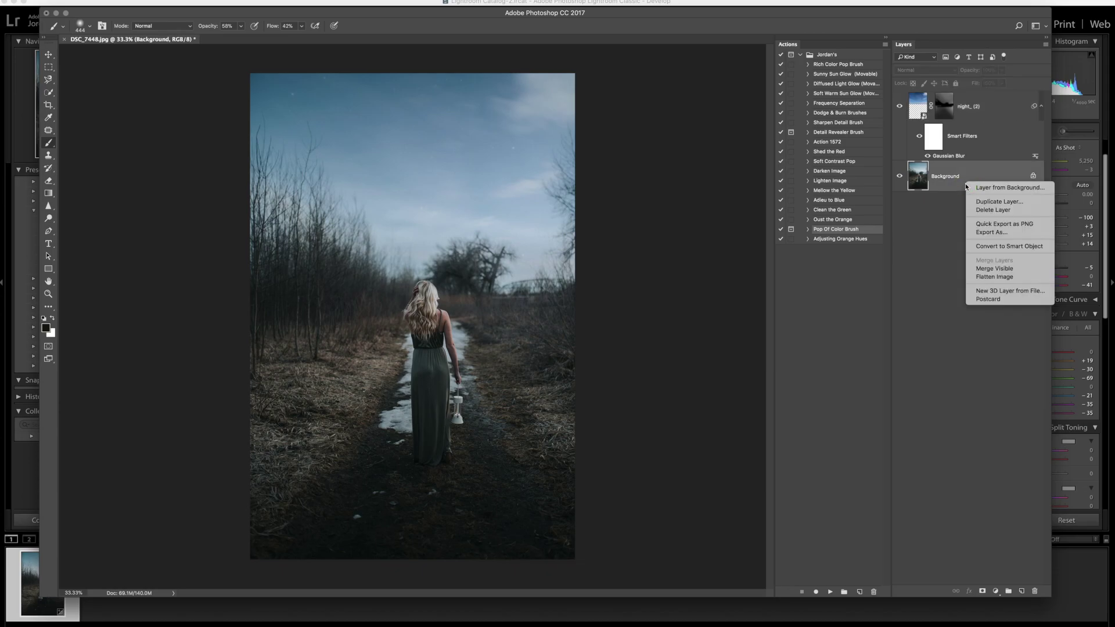
click(994, 276)
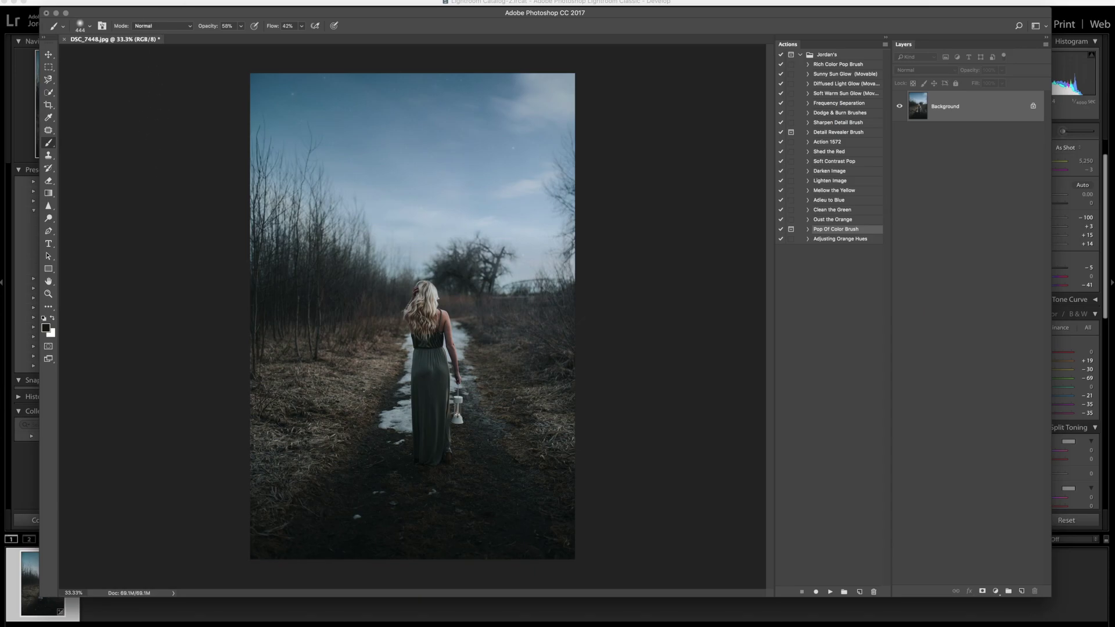
click(72, 1)
click(139, 167)
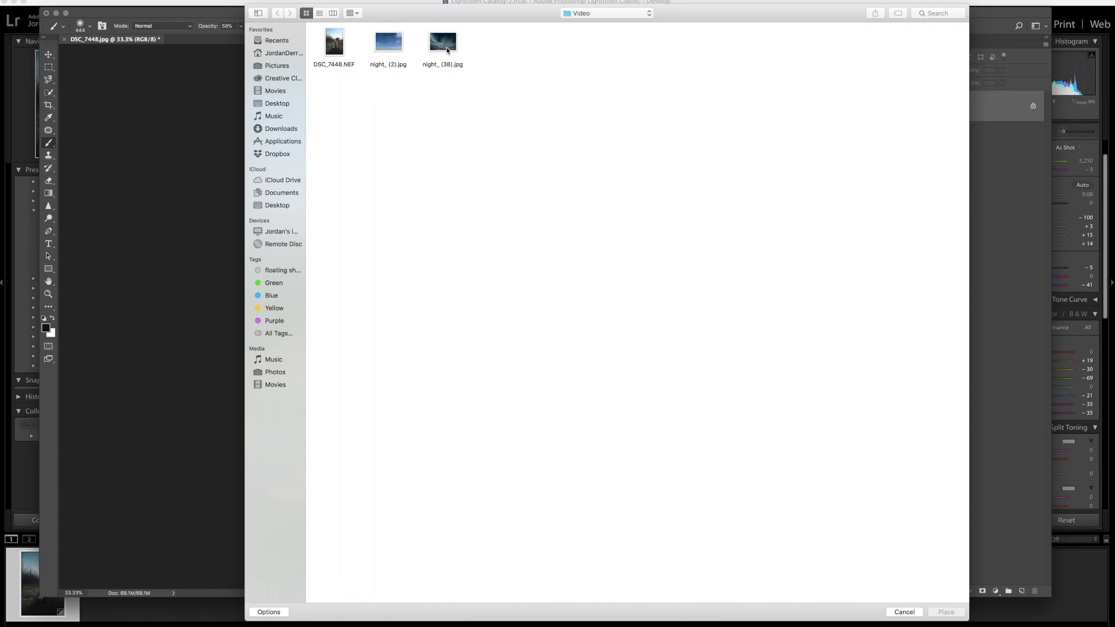
click(444, 43)
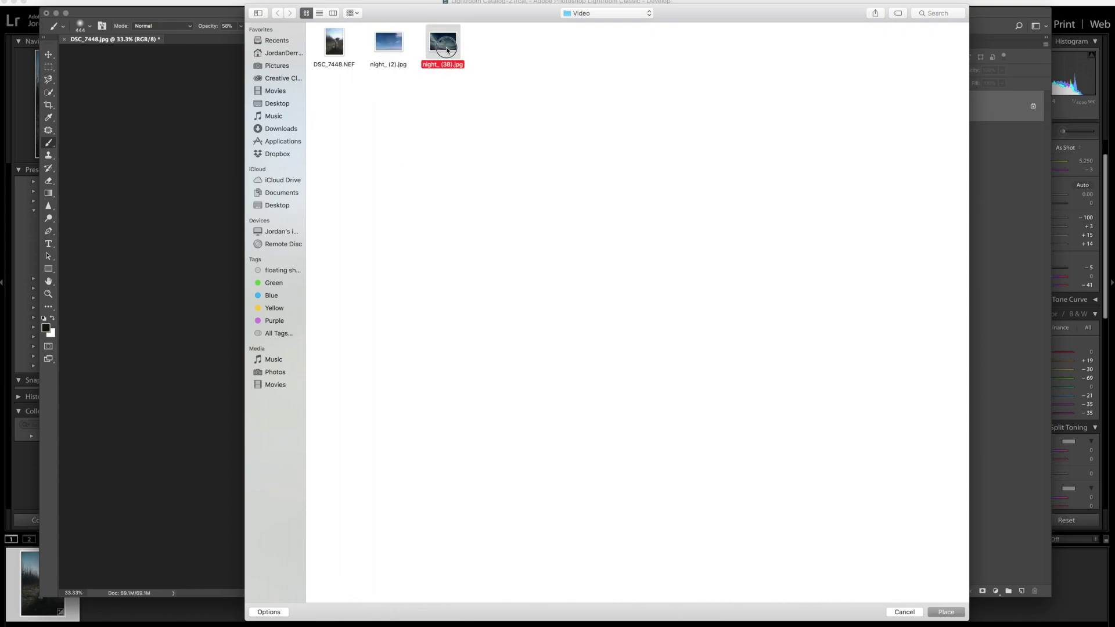
double_click(446, 47)
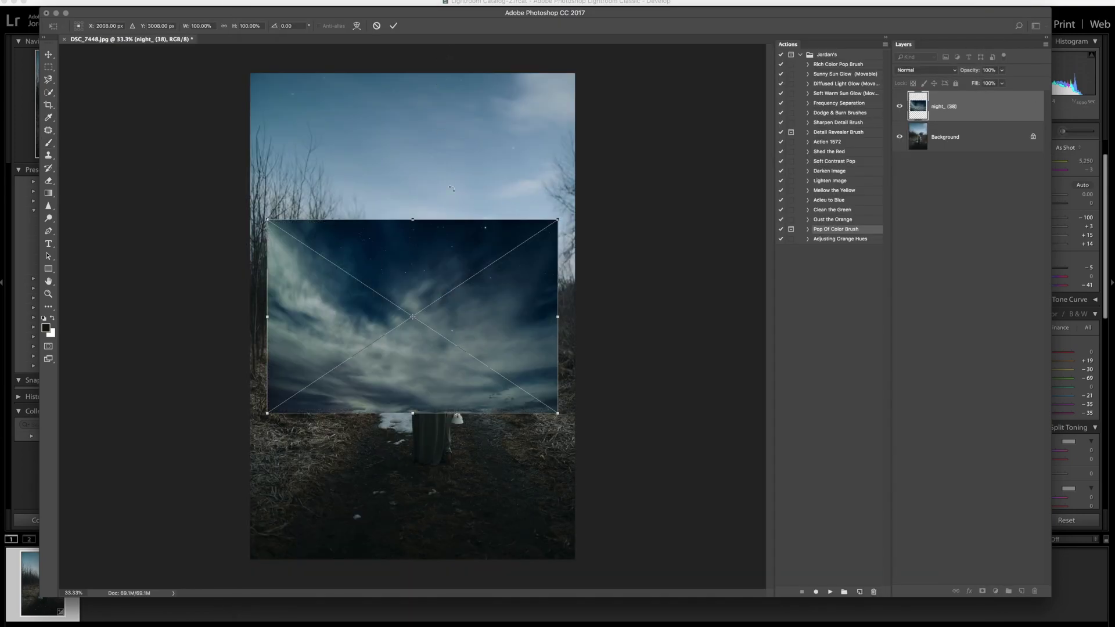
Step: Move the placed night_ (38) sky up over the photo's sky and flip it horizontally
drag(416, 281, 394, 119)
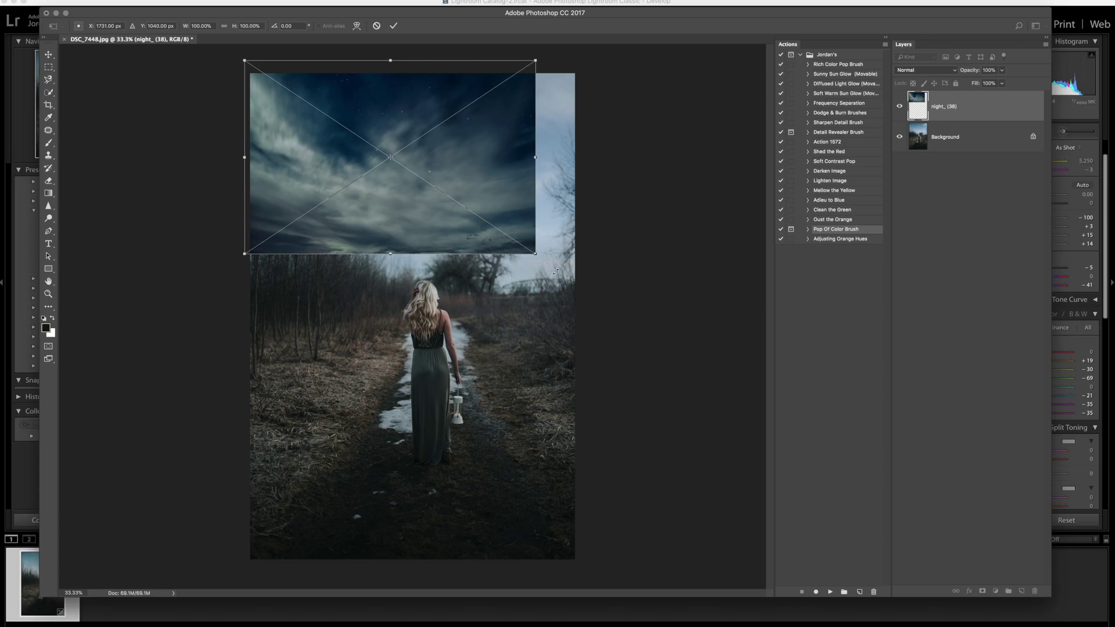
right_click(365, 208)
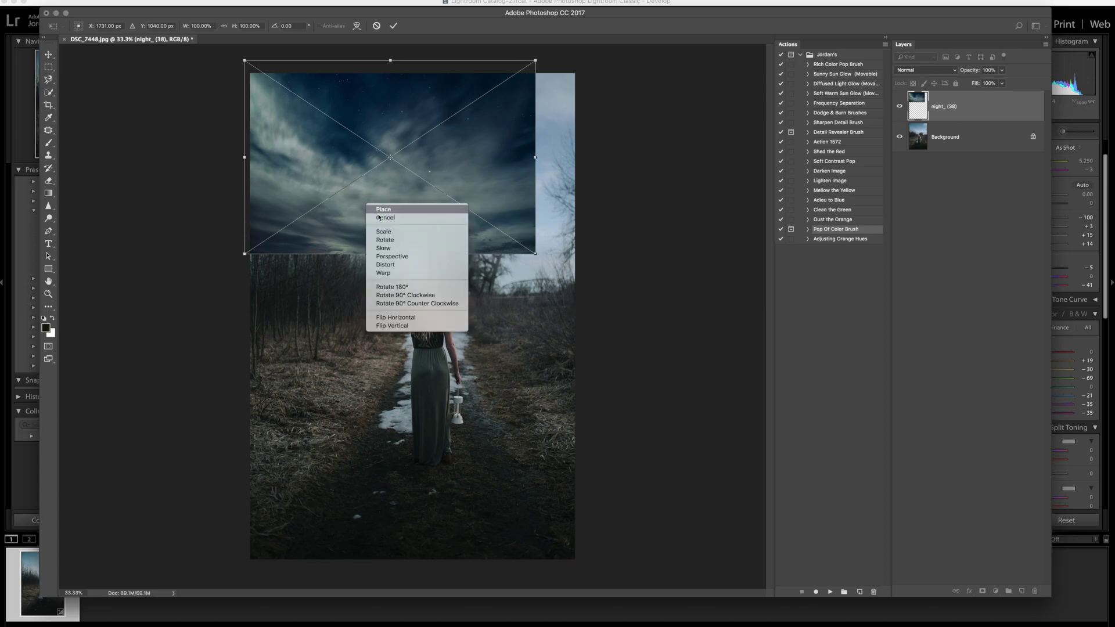
click(419, 321)
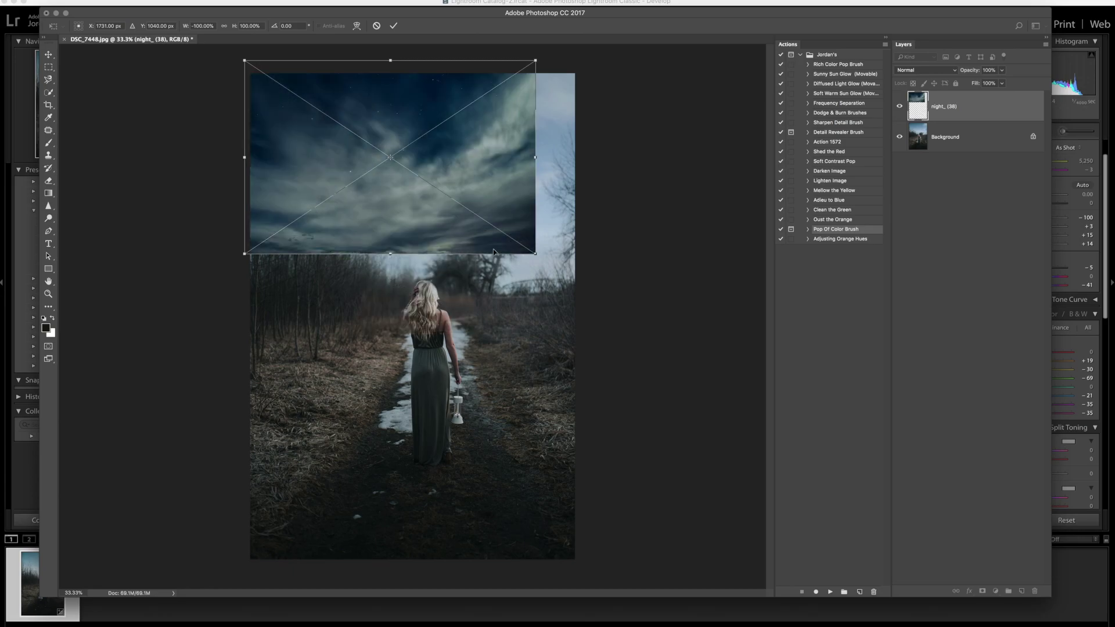
Step: Enlarge the placed sky until it covers the photo's full width down to the woman's head, and commit the placement
drag(532, 251, 583, 301)
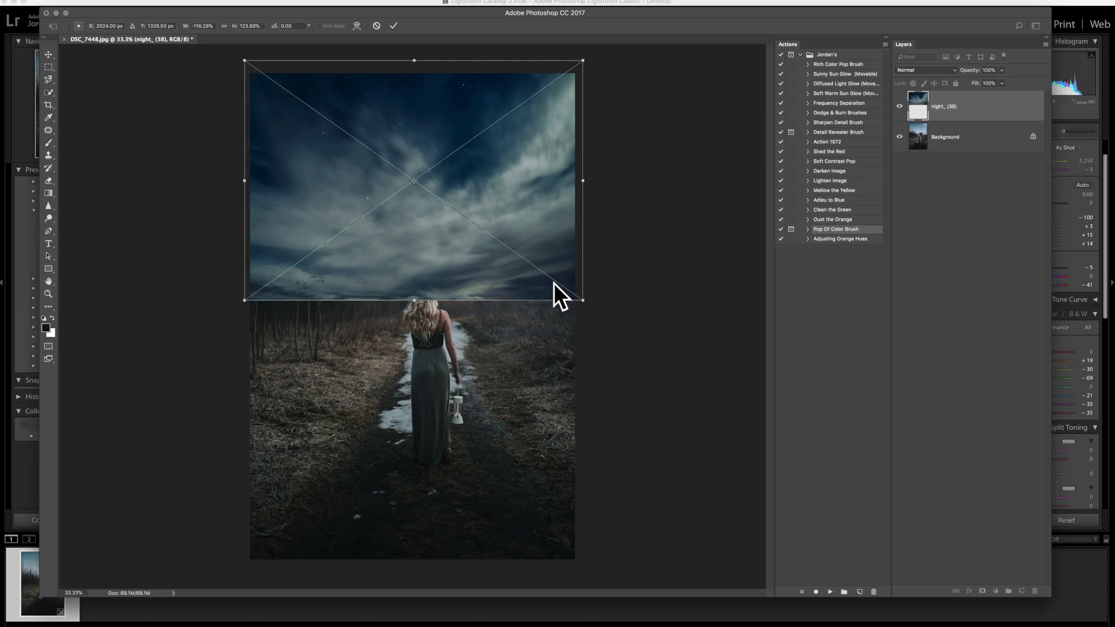
drag(244, 61, 235, 58)
drag(583, 301, 581, 303)
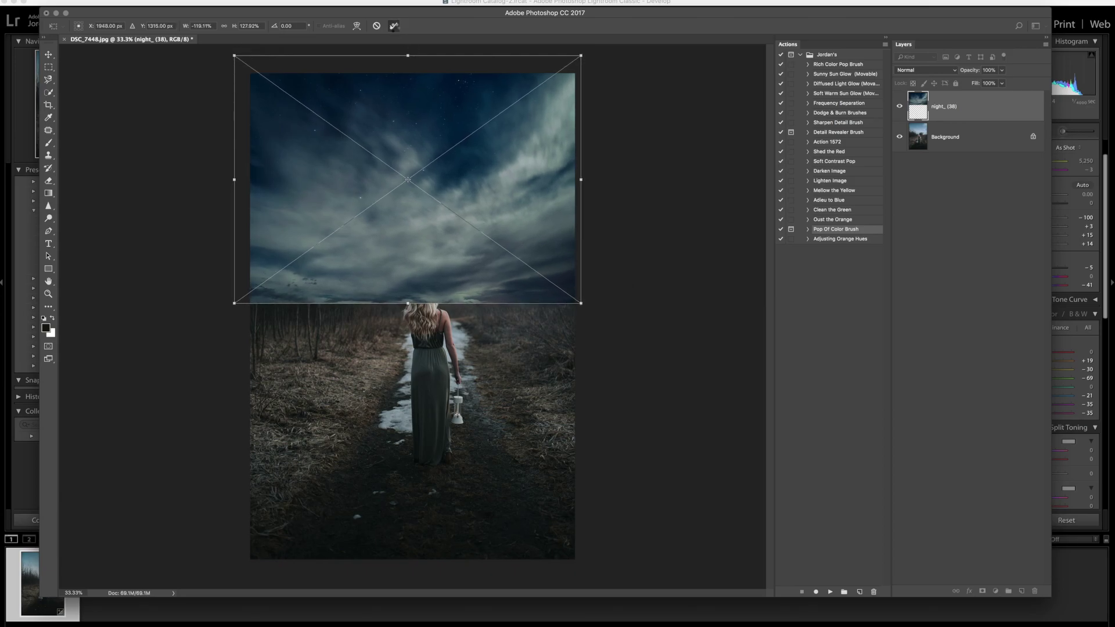
click(393, 27)
Step: Add a layer mask to the night_ (38) layer and draw repeated upward gradients from the ground to blend the sky into the trees
click(982, 592)
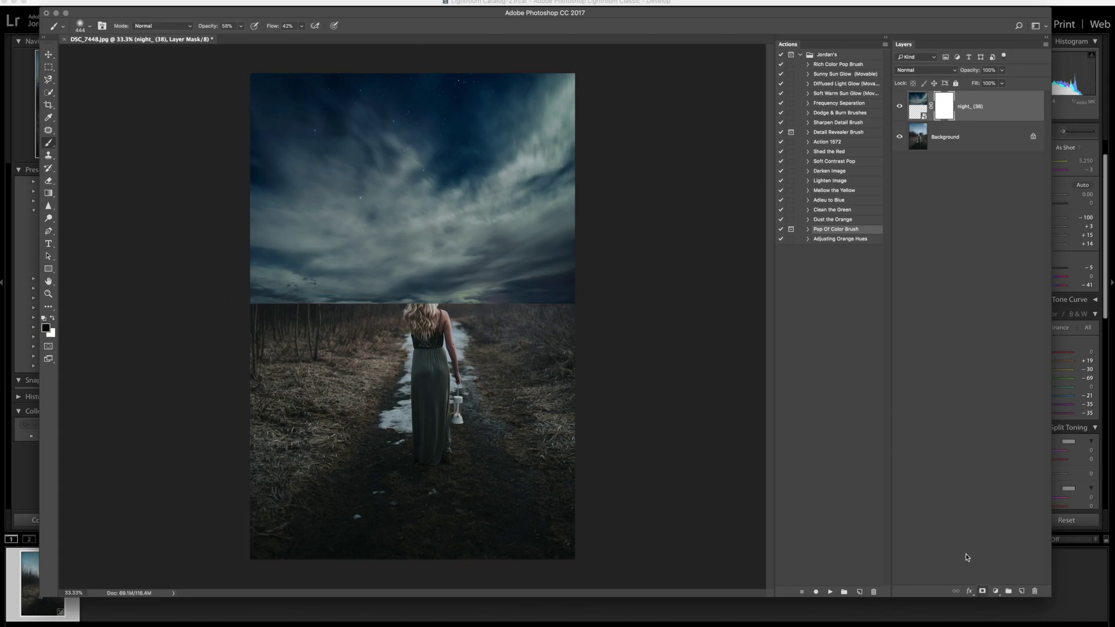
click(48, 193)
mouse_move(306, 169)
mouse_down()
mouse_move(363, 277)
mouse_move(436, 362)
mouse_up()
drag(492, 328, 480, 234)
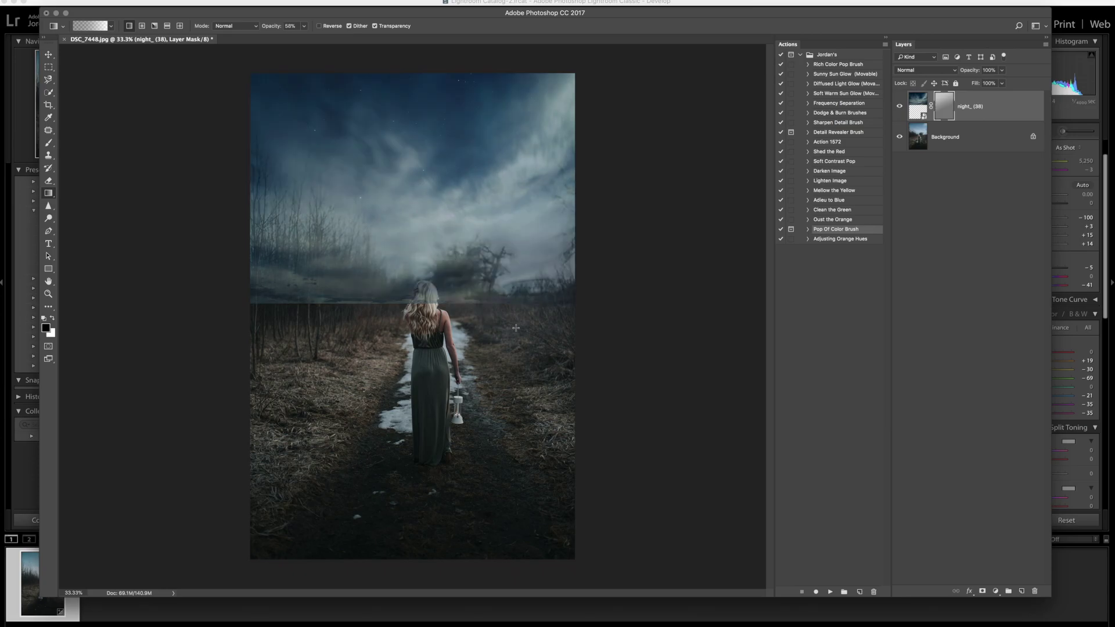
drag(505, 331, 476, 259)
drag(495, 339, 409, 256)
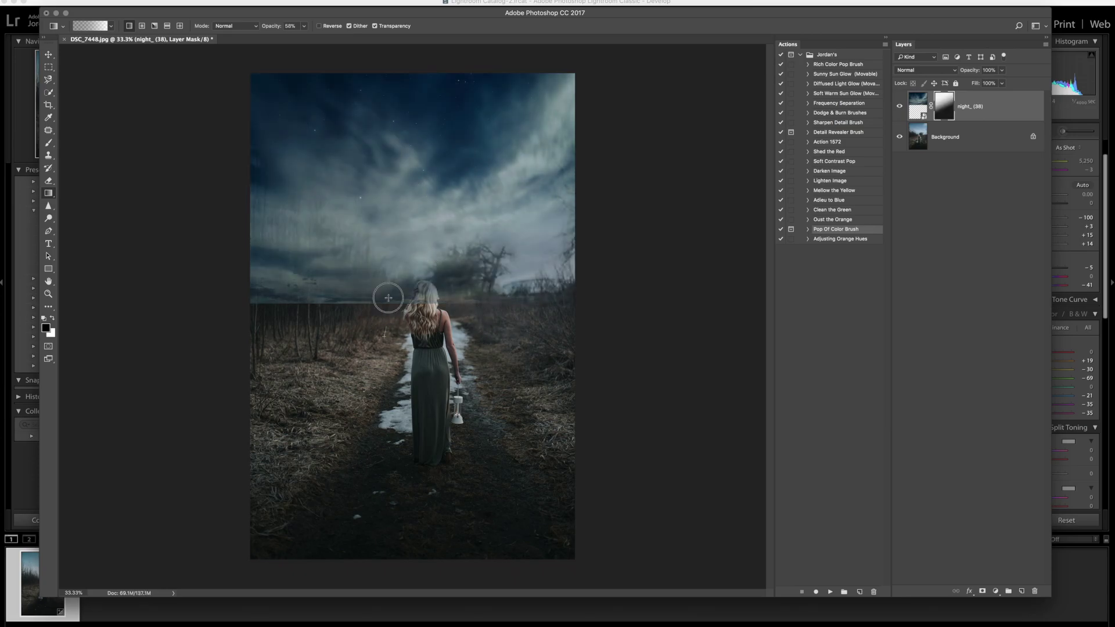
drag(387, 321, 433, 195)
drag(495, 299, 468, 177)
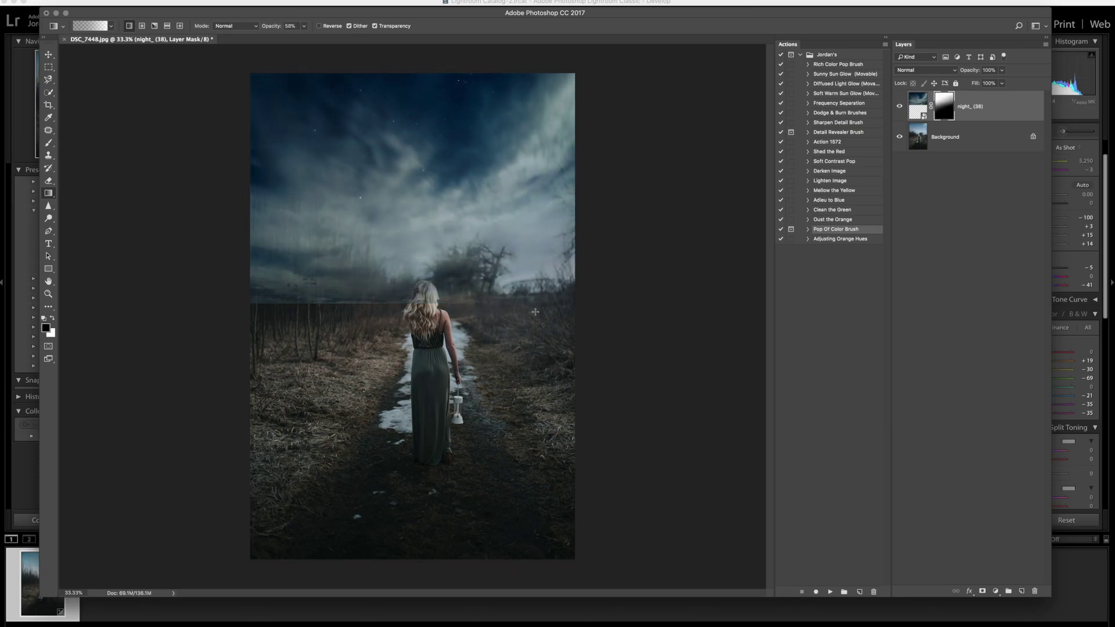
drag(535, 312, 439, 178)
drag(490, 332, 387, 149)
drag(515, 358, 410, 133)
drag(430, 390, 422, 256)
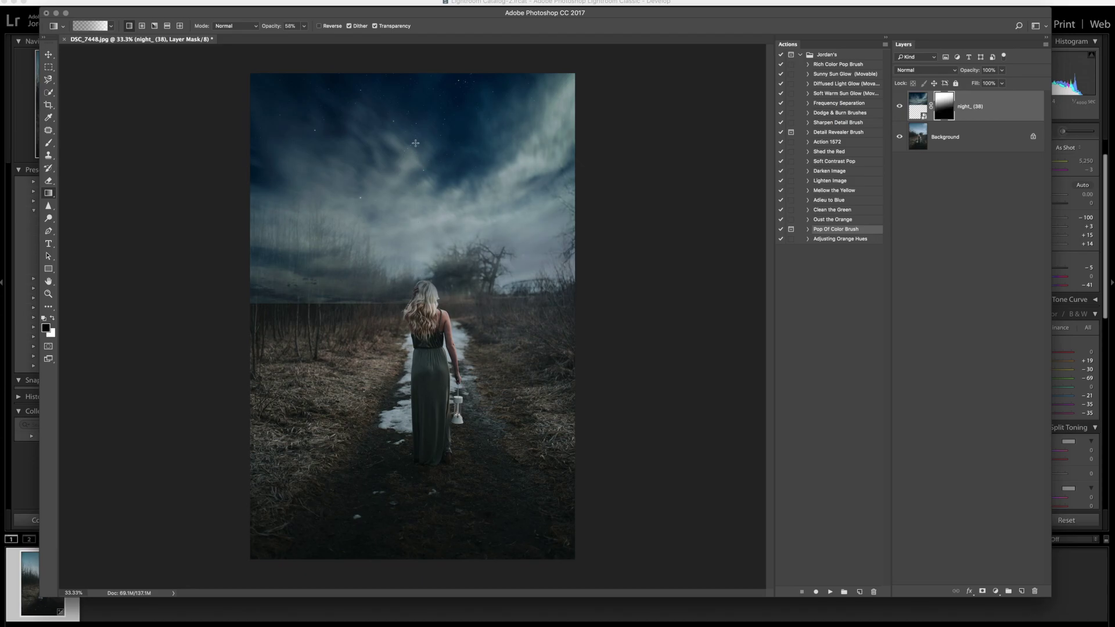
drag(489, 360, 392, 204)
drag(393, 351, 388, 163)
drag(527, 342, 398, 161)
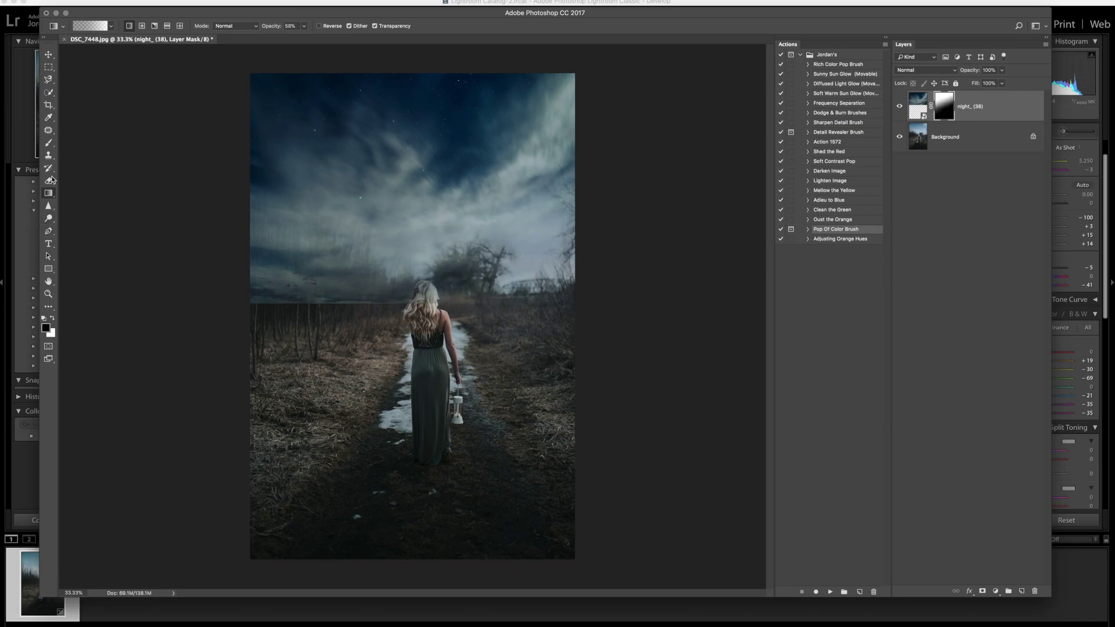
Step: Paint black on the night_ (38) mask with the Brush tool along the horizon and trees to remove the sky's hard edge
click(49, 143)
mouse_move(393, 312)
mouse_down()
mouse_move(284, 301)
mouse_move(475, 302)
mouse_move(270, 296)
mouse_move(373, 304)
mouse_move(280, 284)
mouse_move(319, 285)
mouse_move(227, 296)
mouse_up()
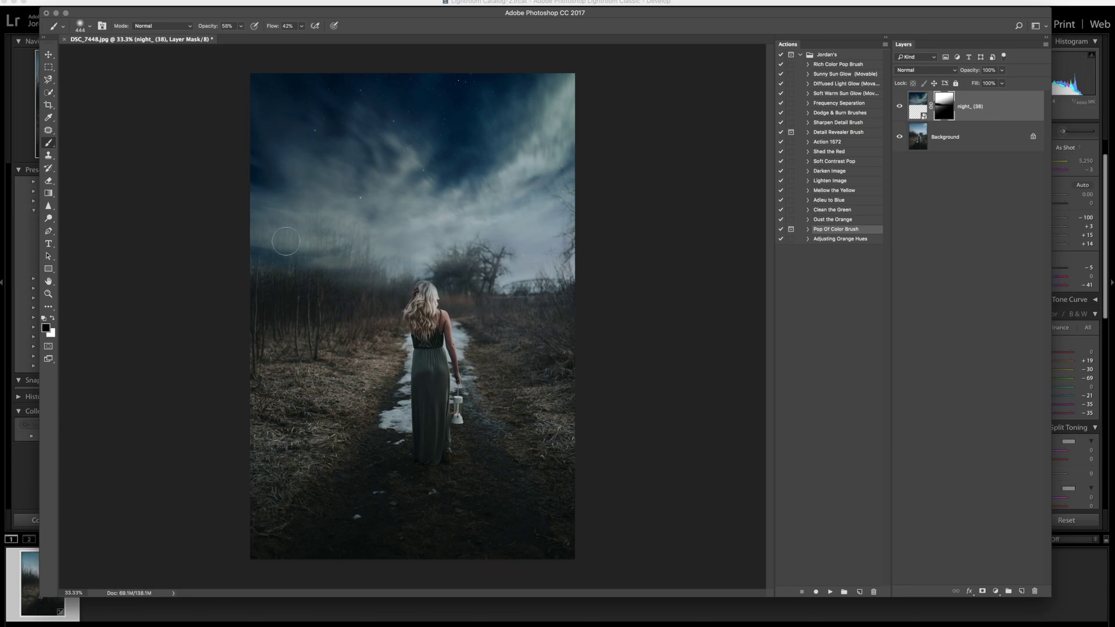
mouse_move(289, 241)
mouse_down()
mouse_move(301, 262)
mouse_move(269, 263)
mouse_move(356, 291)
mouse_move(290, 260)
mouse_move(369, 279)
mouse_move(284, 241)
mouse_move(411, 303)
mouse_up()
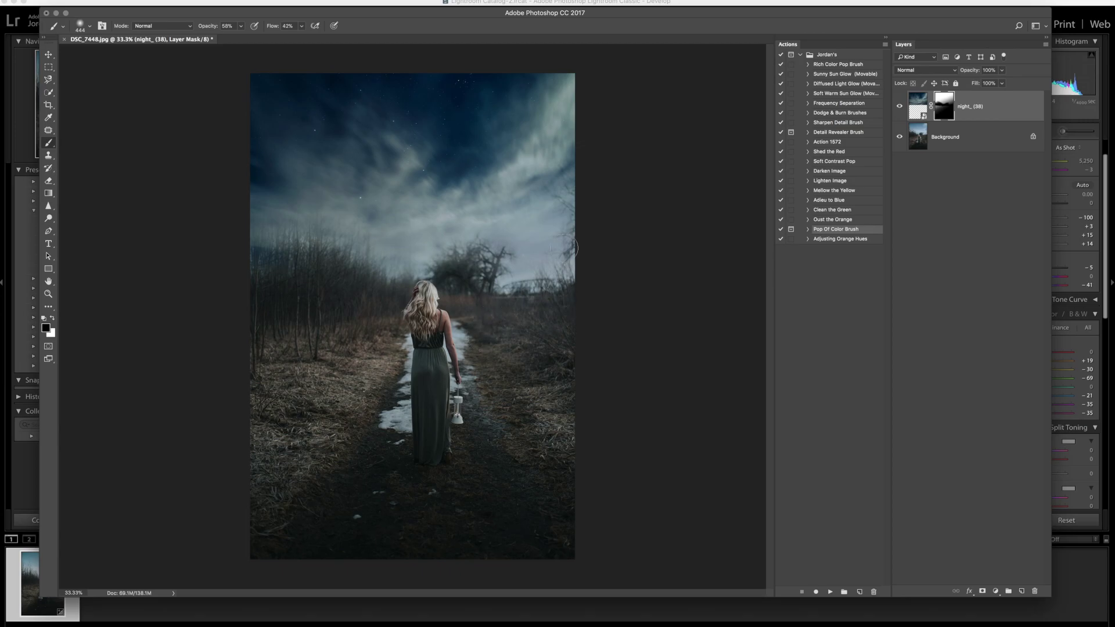
Step: Enlarge the brush to 3200 px and paint across the upper sky on the mask to fade the clouds
right_click(473, 245)
drag(549, 267, 583, 267)
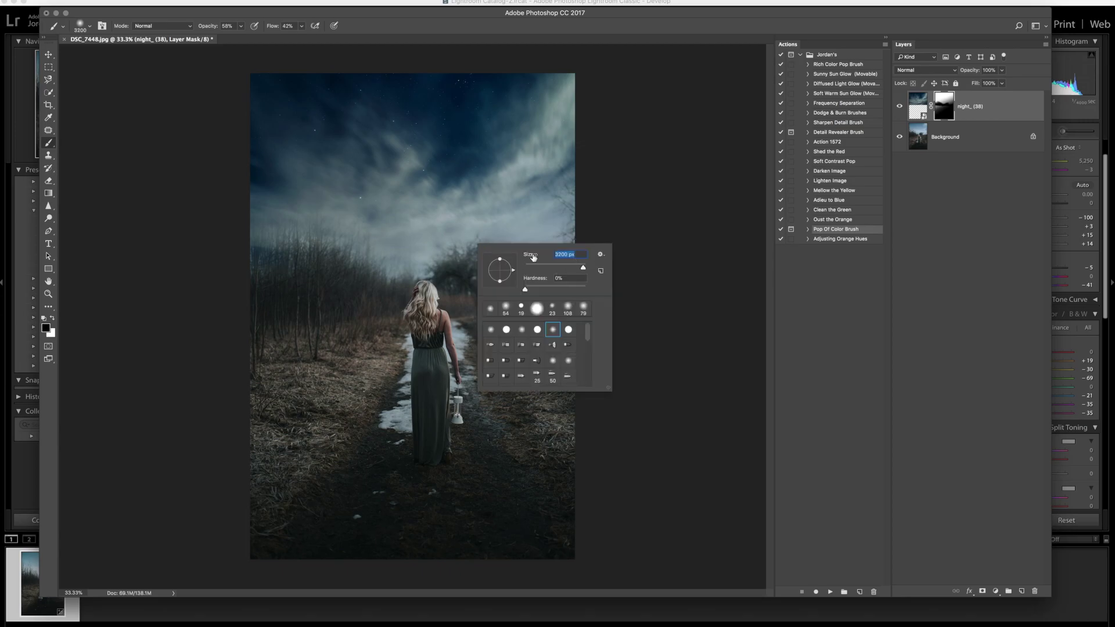
key(Return)
mouse_move(459, 128)
mouse_down()
mouse_move(550, 139)
mouse_move(315, 199)
mouse_move(302, 213)
mouse_move(251, 194)
mouse_move(221, 145)
mouse_up()
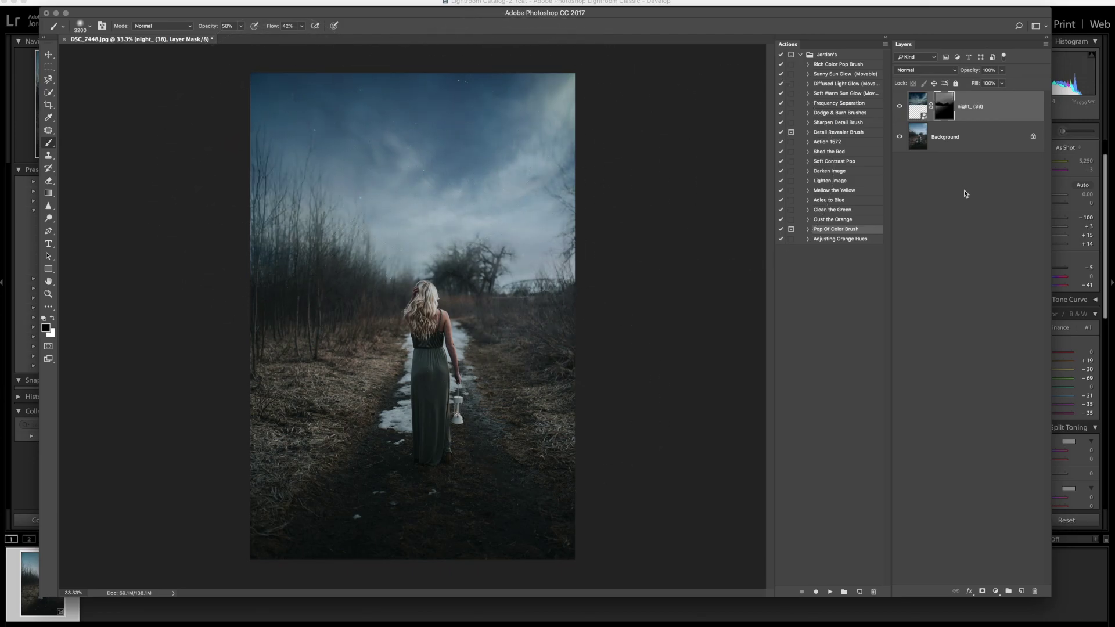
Step: Reduce the brush size and paint the mask over the tall trees beside the path
right_click(464, 369)
drag(569, 393, 563, 393)
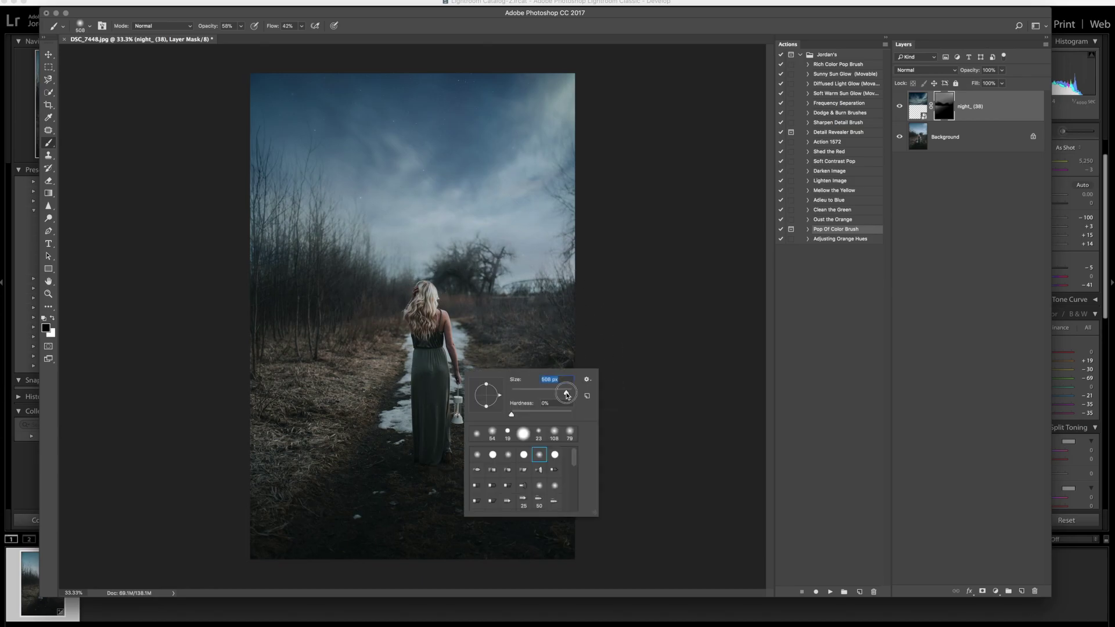
click(299, 267)
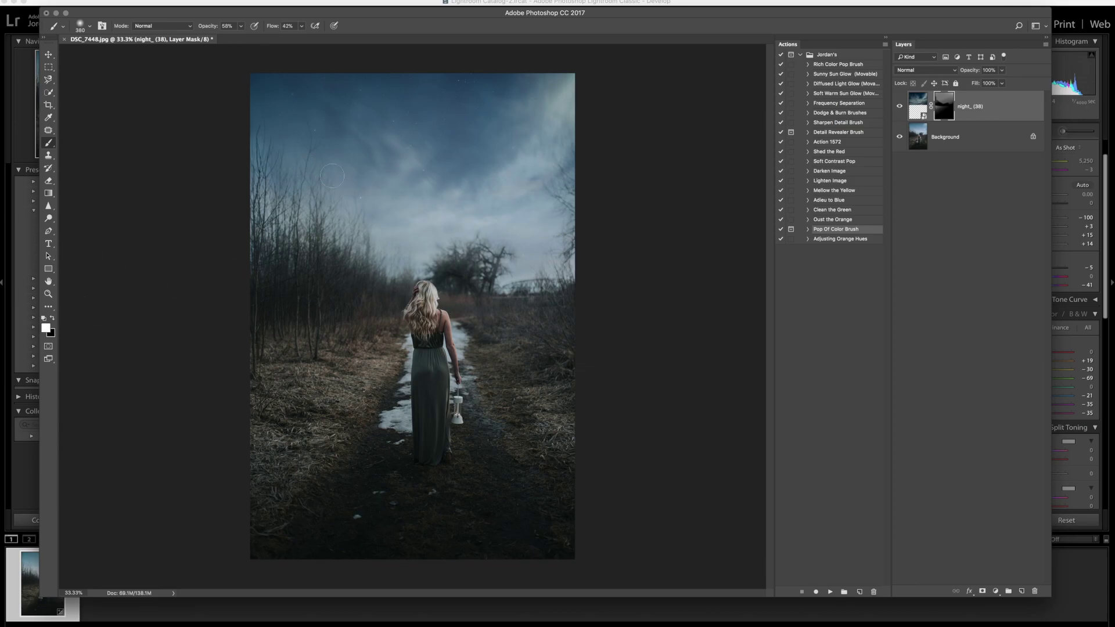
Step: Adjust the brush to 460 px and paint white on the mask over the upper sky to bring back the dark starry areas
drag(323, 112, 331, 113)
right_click(340, 123)
drag(443, 148, 443, 148)
mouse_move(343, 81)
mouse_down()
mouse_move(252, 109)
mouse_move(215, 103)
mouse_move(225, 137)
mouse_move(344, 88)
mouse_move(465, 68)
mouse_move(460, 99)
mouse_move(483, 118)
mouse_move(466, 169)
mouse_move(490, 158)
mouse_move(496, 100)
mouse_move(481, 162)
mouse_move(437, 180)
mouse_move(403, 161)
mouse_move(372, 195)
mouse_move(350, 189)
mouse_move(344, 157)
mouse_move(279, 190)
mouse_move(259, 145)
mouse_move(245, 162)
mouse_move(260, 217)
mouse_move(256, 200)
mouse_move(285, 205)
mouse_move(317, 190)
mouse_move(309, 158)
mouse_move(334, 187)
mouse_up()
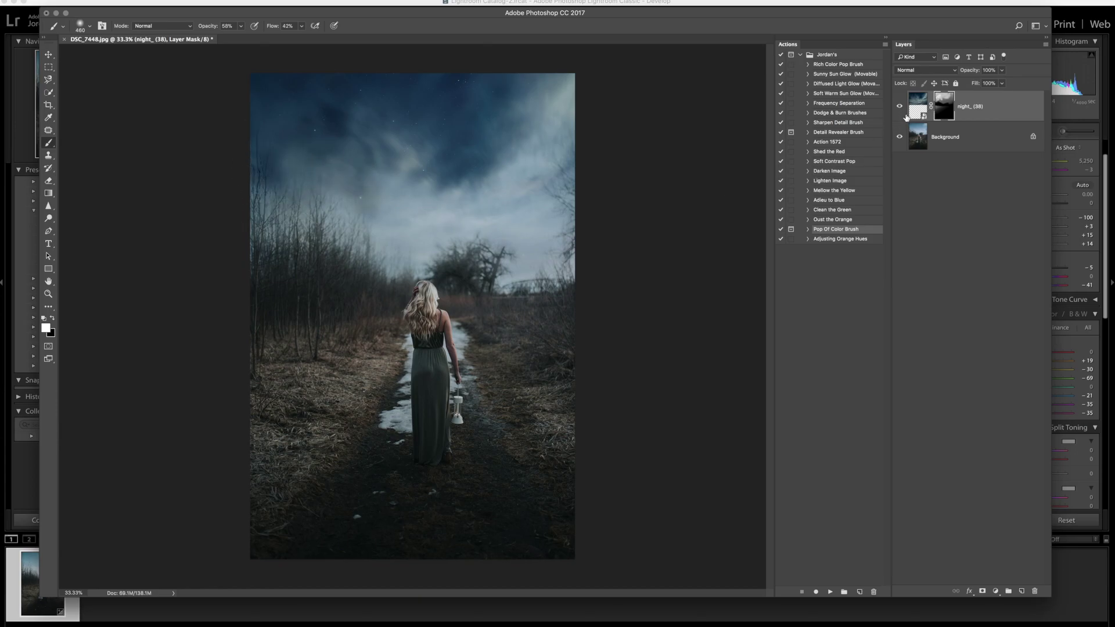
Step: Refine the night_ (38) mask with black over the tall trees and white across the clouds above them
mouse_move(260, 192)
mouse_down()
mouse_move(263, 140)
mouse_move(314, 191)
mouse_up()
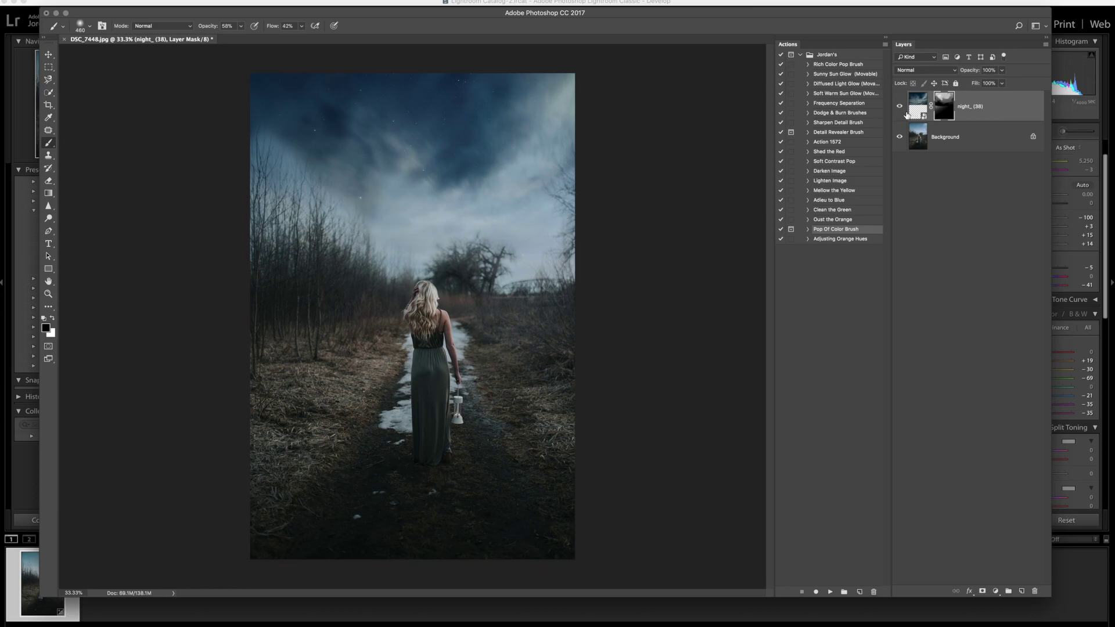
key(x)
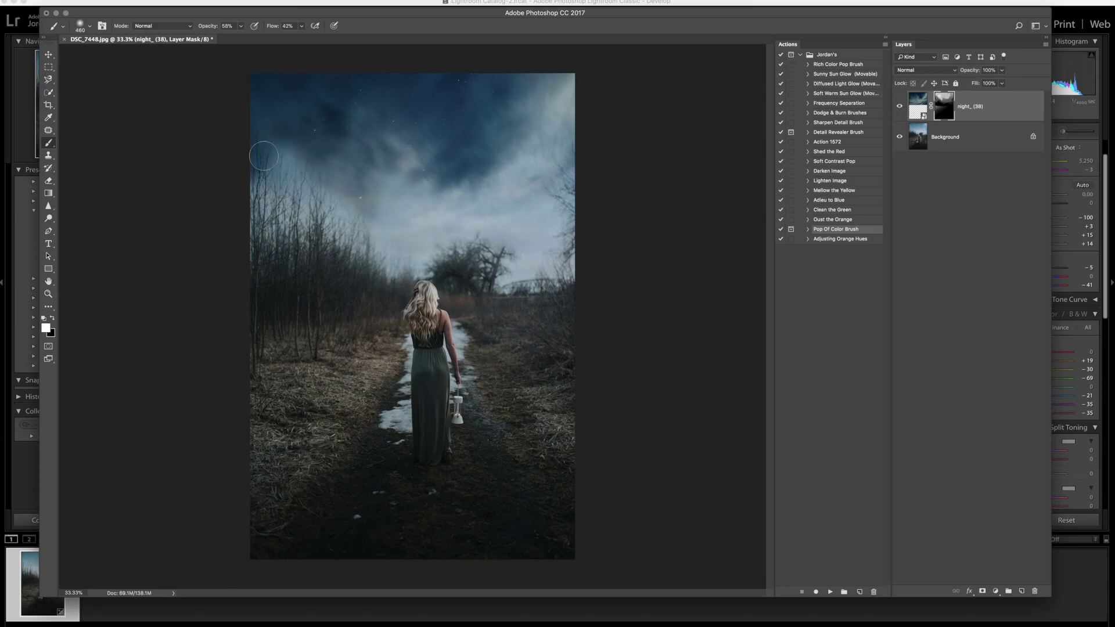
mouse_move(280, 181)
mouse_down()
mouse_move(330, 185)
mouse_move(261, 221)
mouse_move(245, 205)
mouse_move(259, 198)
mouse_move(267, 233)
mouse_move(320, 207)
mouse_move(352, 228)
mouse_move(417, 230)
mouse_up()
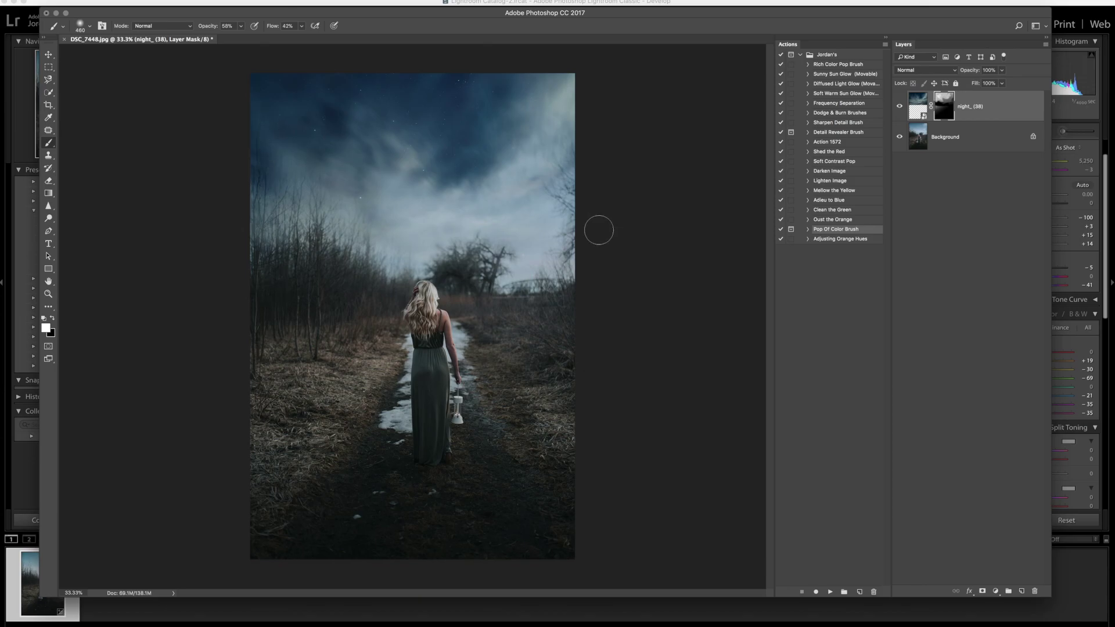
Step: Set the brush size to 1040 px and paint black on the mask across the sky to soften the added clouds
key(x)
right_click(335, 181)
drag(434, 208, 443, 209)
mouse_move(298, 167)
mouse_down()
mouse_move(282, 181)
mouse_move(335, 177)
mouse_move(297, 137)
mouse_move(402, 143)
mouse_move(465, 174)
mouse_move(483, 141)
mouse_move(383, 131)
mouse_move(538, 292)
mouse_up()
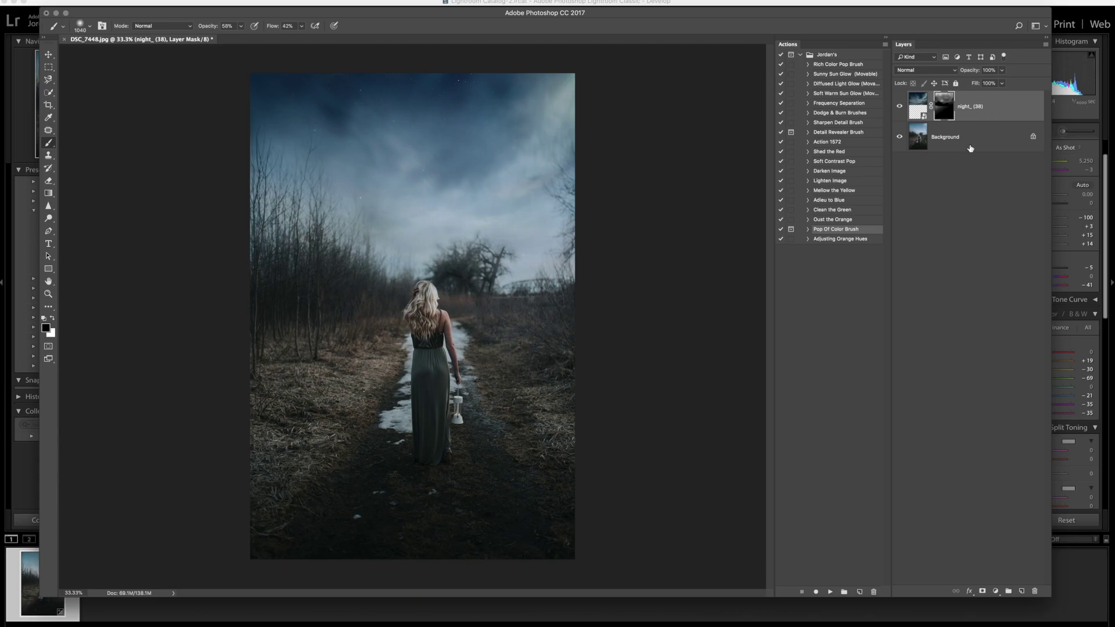
Step: Apply a Gaussian Blur with a 5.0 pixel radius to the night_ (38) image
click(925, 115)
click(230, 0)
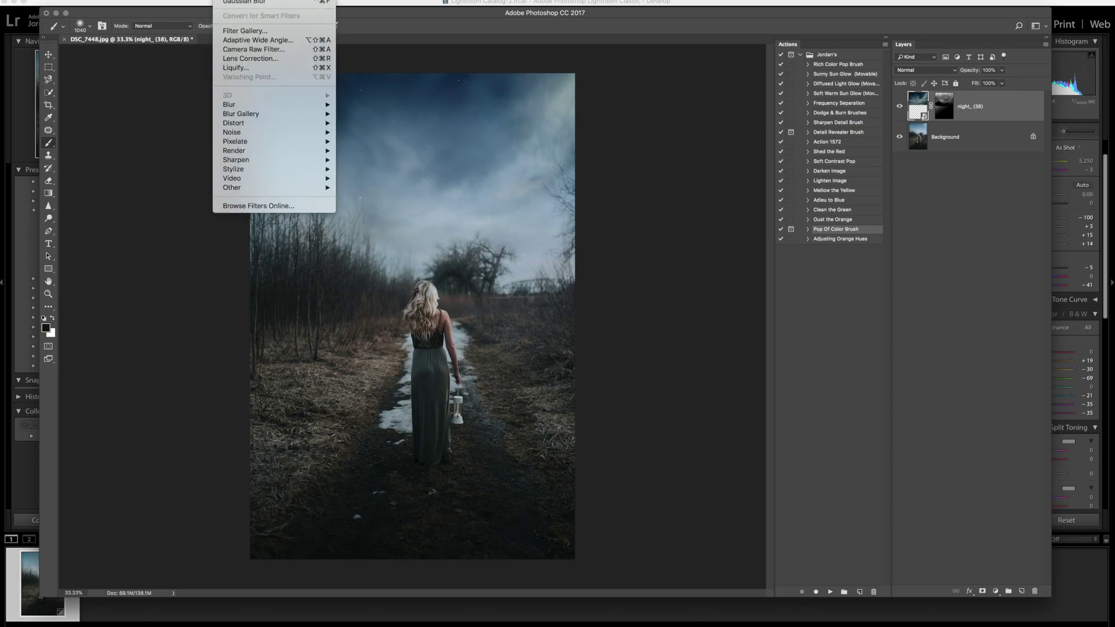
click(241, 2)
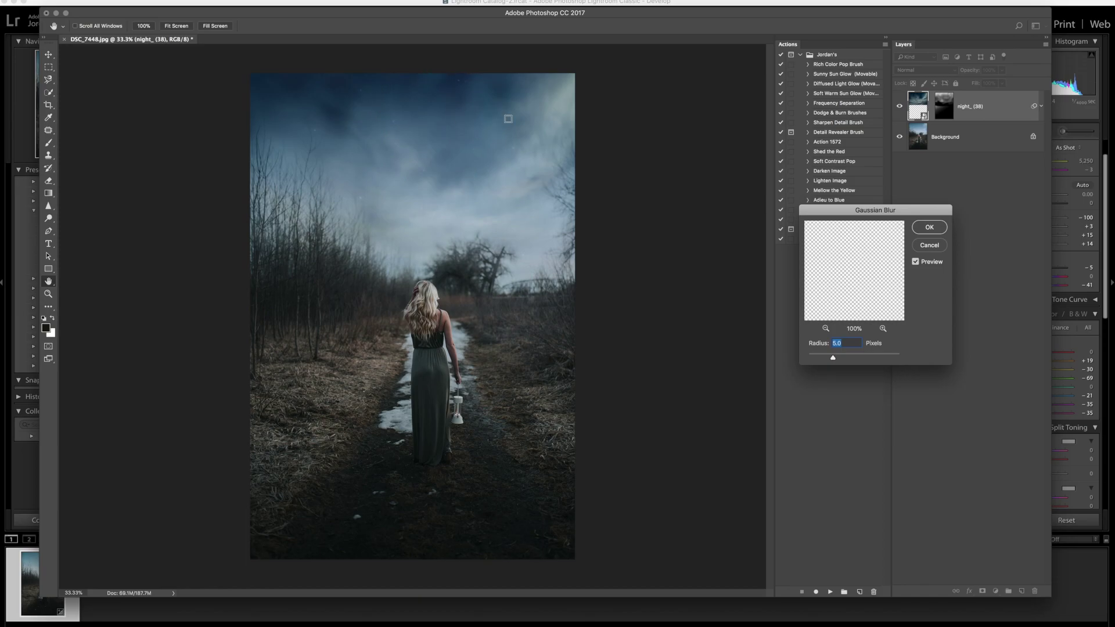
click(922, 228)
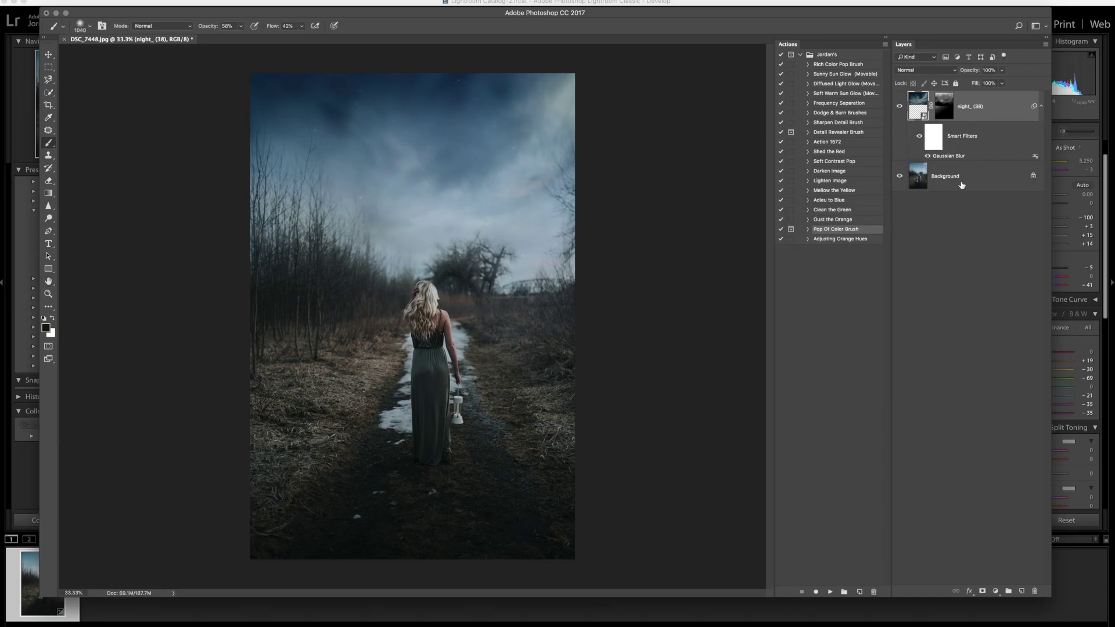
Step: Toggle the night_ (38) layer's visibility repeatedly to compare the photo with and without the composited sky
click(901, 107)
click(900, 108)
click(901, 108)
click(901, 108)
click(900, 106)
click(900, 107)
click(943, 112)
click(899, 106)
click(898, 107)
click(899, 107)
click(899, 107)
click(899, 106)
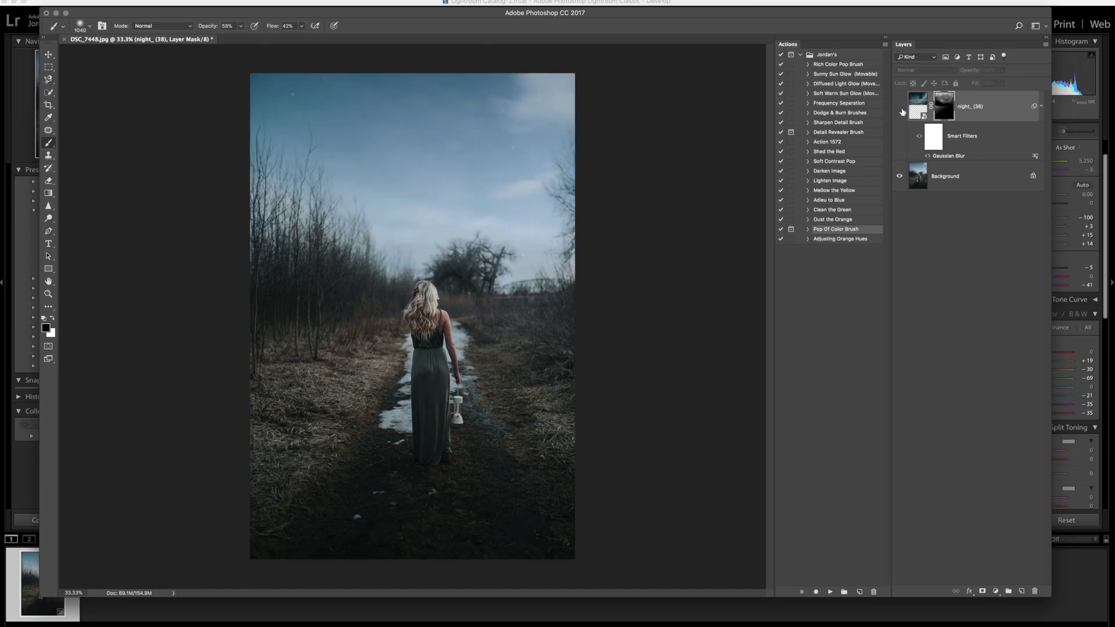
click(899, 107)
Step: Flatten the image and run the Dodge & Burn Brushes action on it
right_click(962, 181)
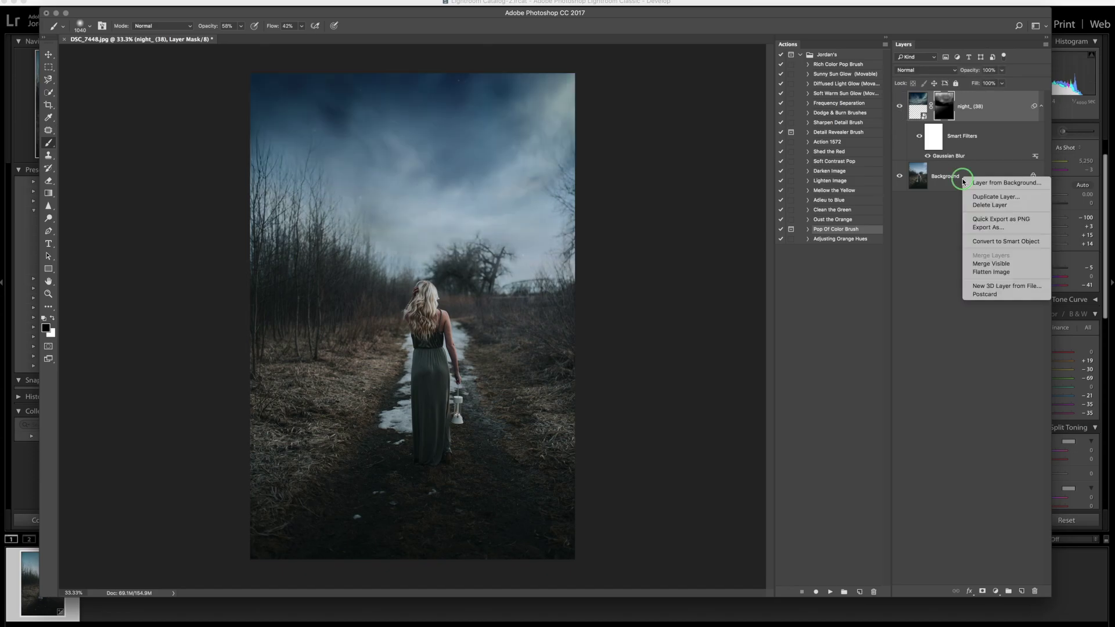
click(991, 272)
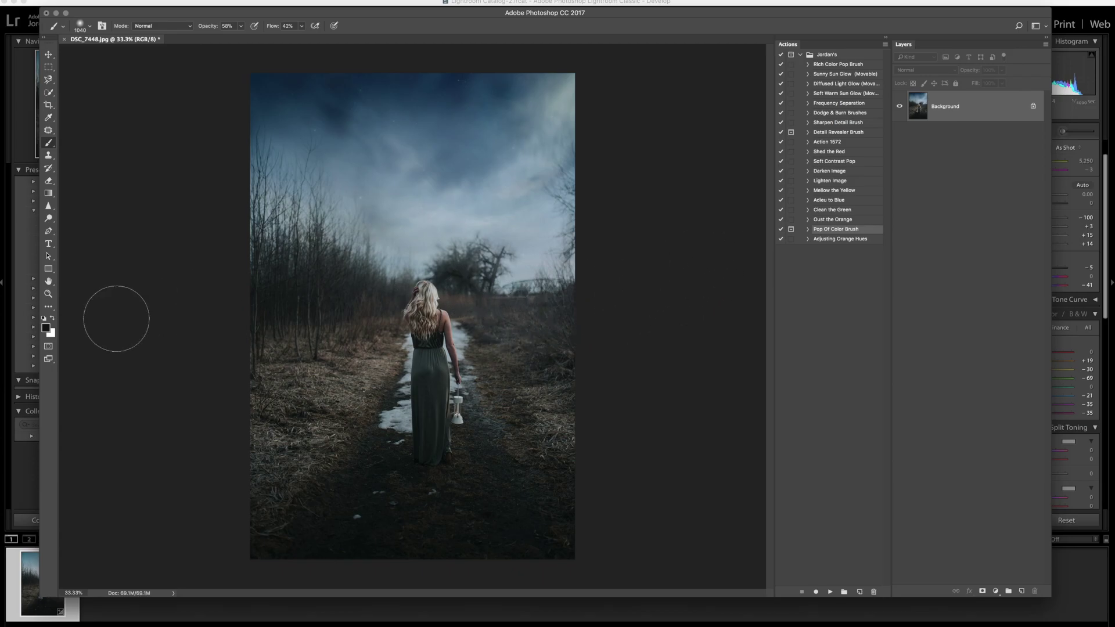
click(841, 115)
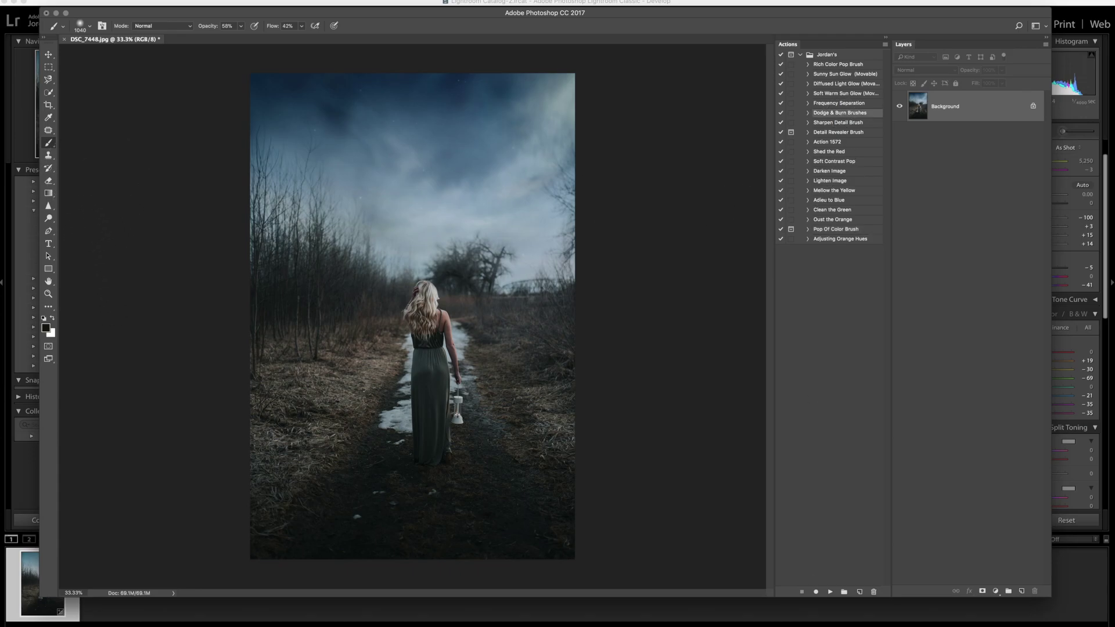
click(828, 591)
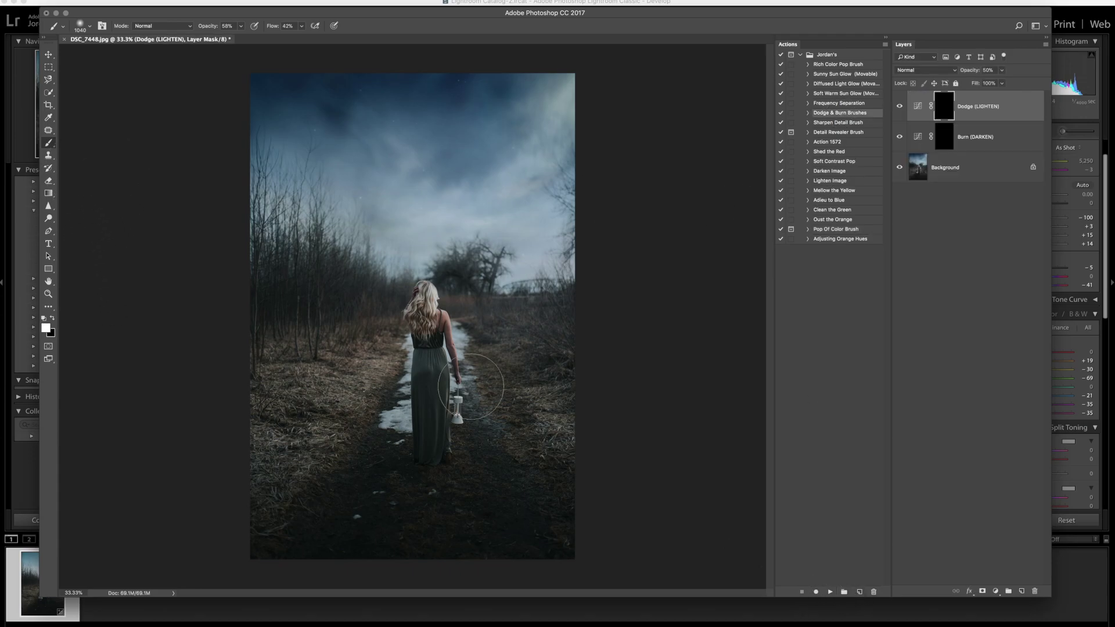
Step: Set the brush to 428 px and paint white on the Dodge (LIGHTEN) mask over the woman's hair and upper body
right_click(524, 344)
drag(632, 367, 630, 370)
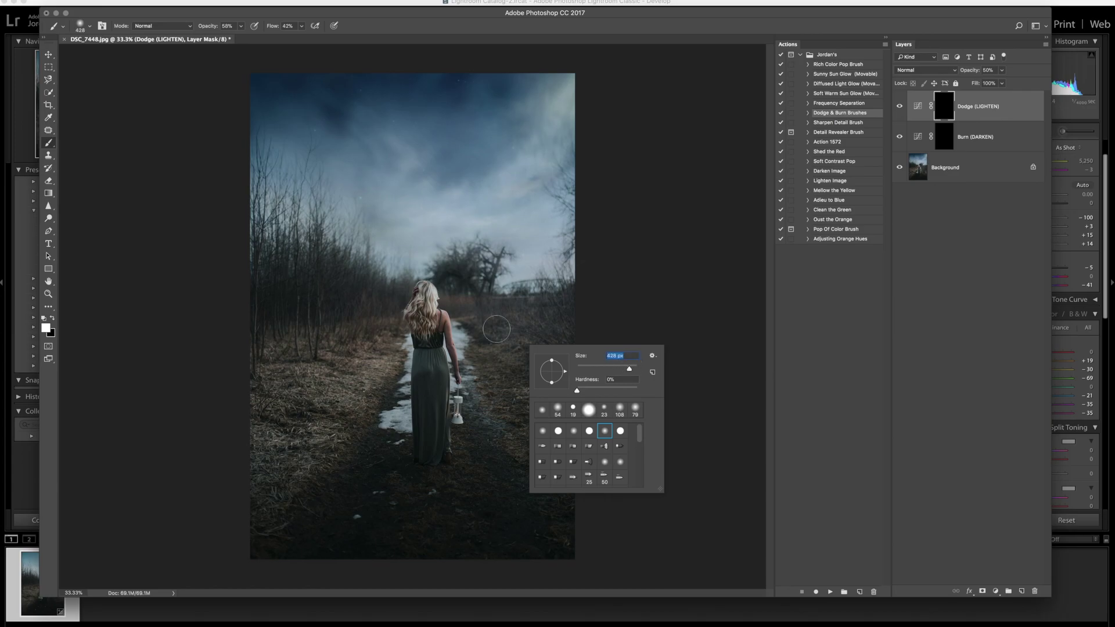
click(423, 318)
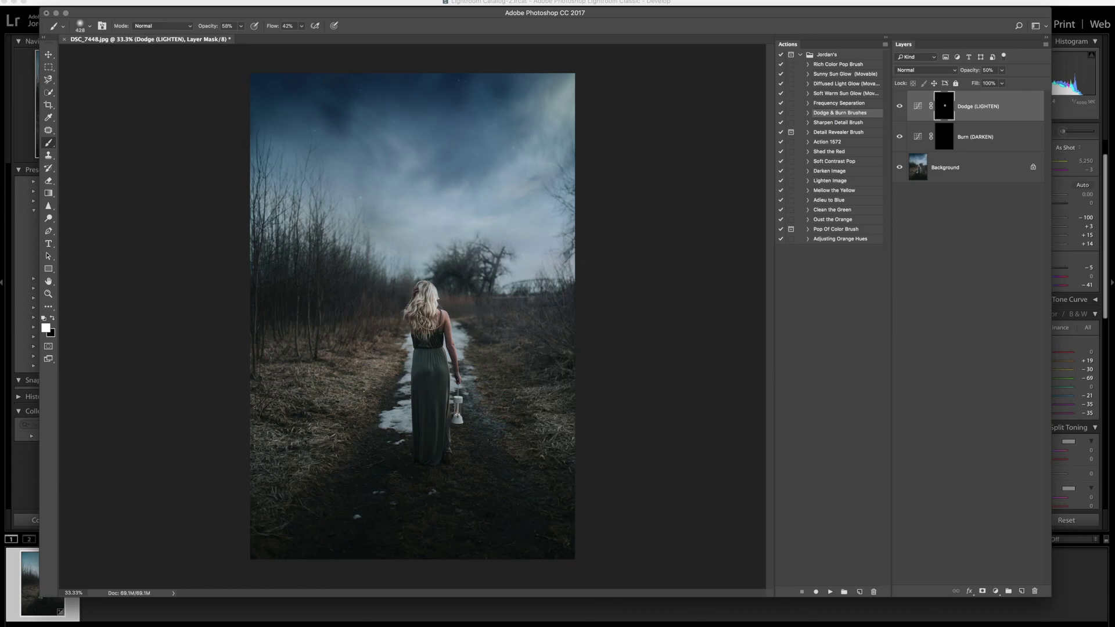
mouse_move(449, 354)
mouse_down()
mouse_move(428, 357)
mouse_move(443, 352)
mouse_up()
Step: Reduce the brush to 134 px, paint finer highlights on the woman's dress and hair, and inspect the result up close
right_click(475, 358)
drag(562, 382, 559, 381)
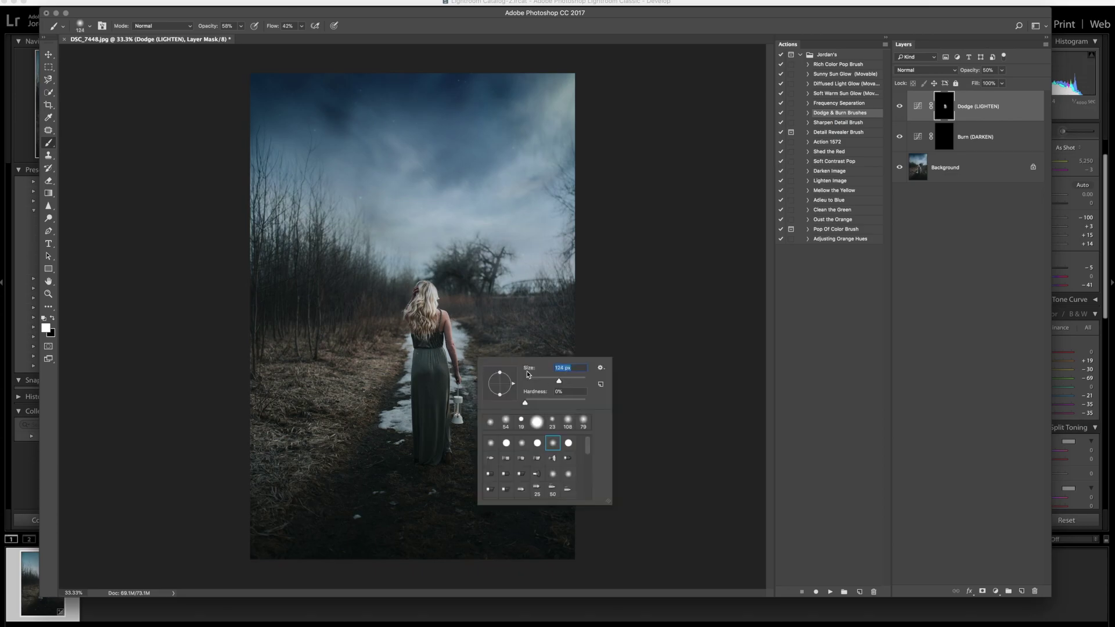
click(422, 363)
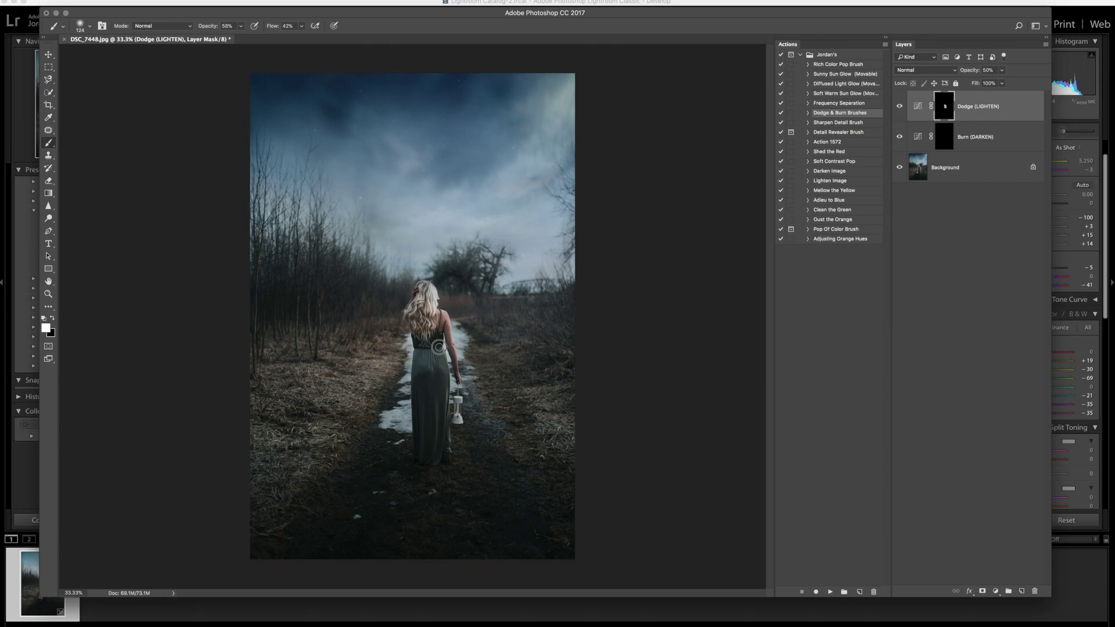
drag(435, 345, 425, 348)
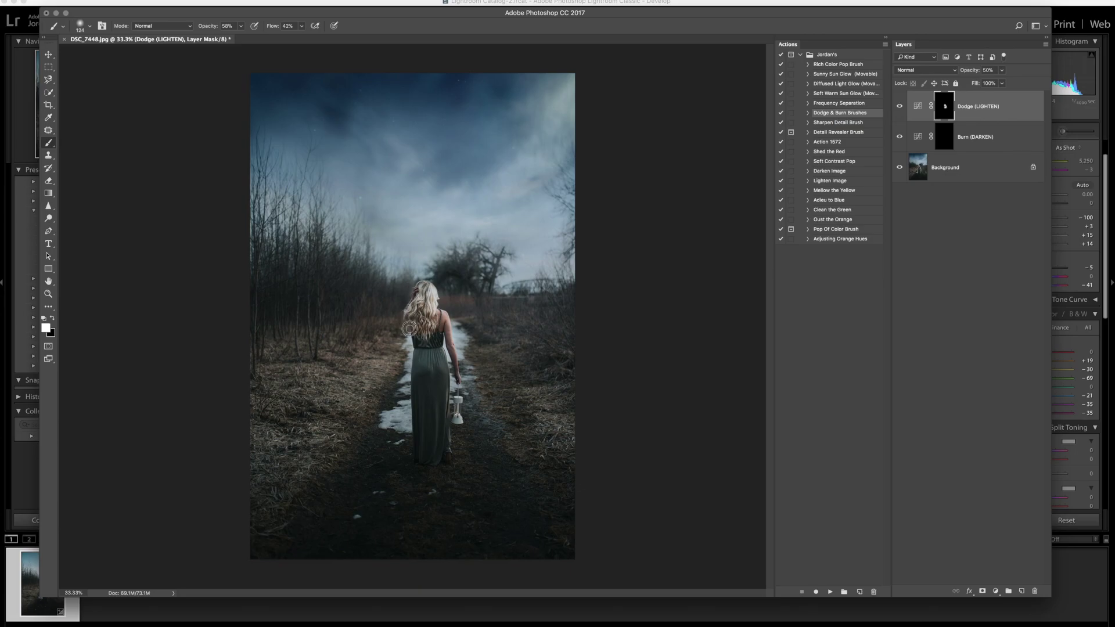
drag(417, 354, 417, 337)
key(super+plus)
key(super+plus)
key(super+plus)
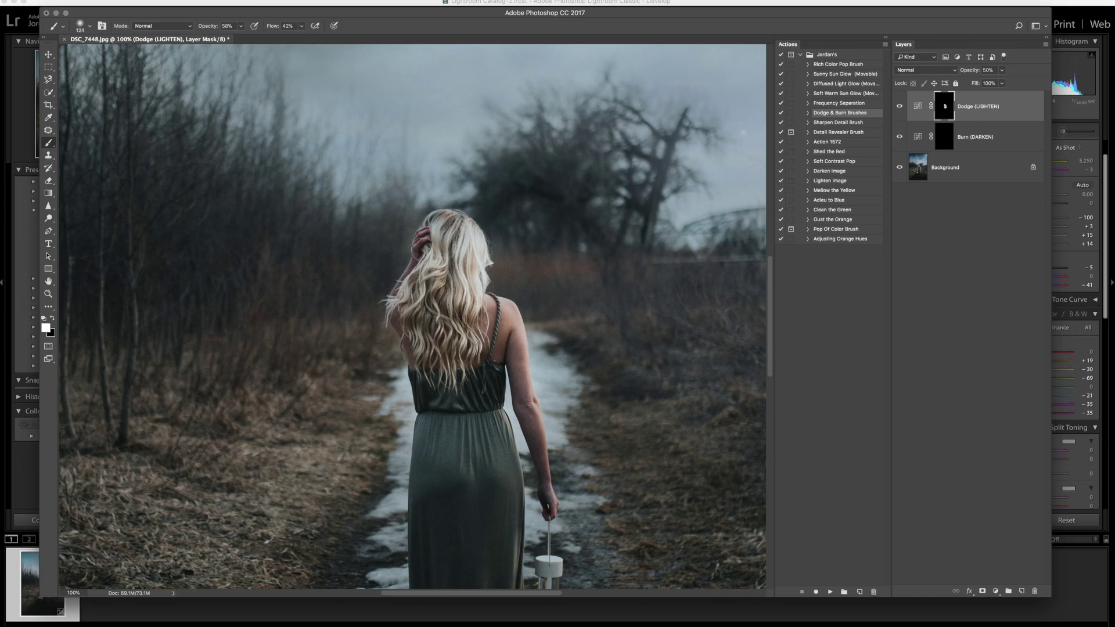
key(super+minus)
key(super+minus)
key(super+minus)
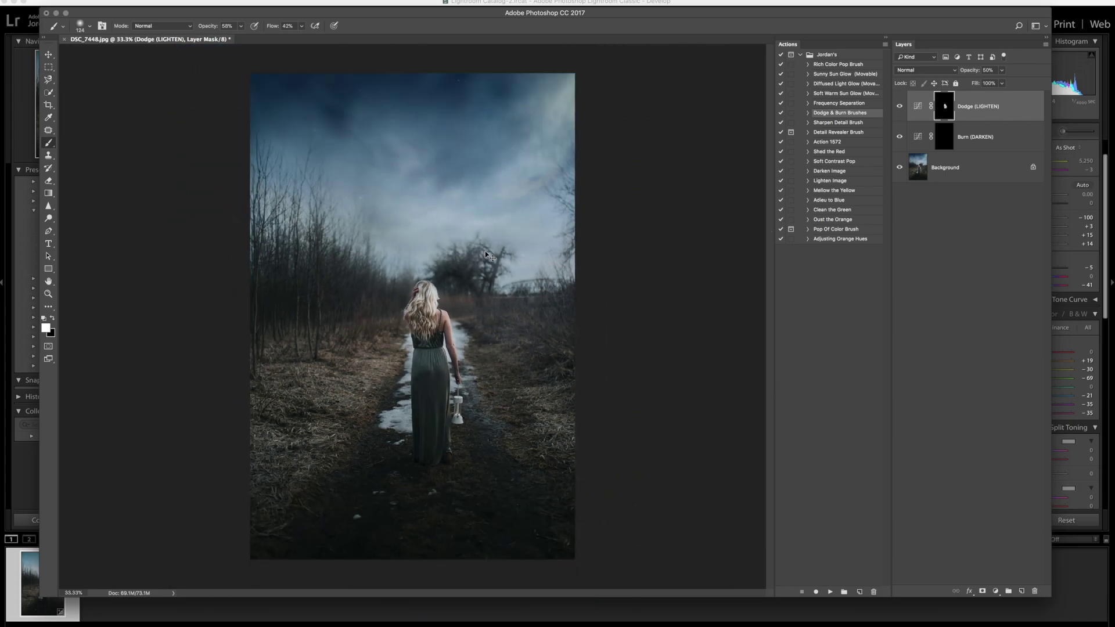
Step: Enlarge the brush and paint the Dodge (LIGHTEN) mask over the grass on both sides of the path and around the lantern
right_click(525, 415)
drag(638, 425, 639, 425)
mouse_move(495, 382)
mouse_down()
mouse_move(499, 336)
mouse_move(550, 400)
mouse_move(560, 443)
mouse_move(517, 378)
mouse_move(544, 431)
mouse_move(458, 330)
mouse_move(500, 457)
mouse_move(392, 427)
mouse_move(400, 378)
mouse_move(253, 522)
mouse_move(349, 373)
mouse_move(280, 498)
mouse_move(271, 427)
mouse_move(297, 354)
mouse_move(319, 471)
mouse_move(348, 419)
mouse_move(322, 434)
mouse_move(320, 400)
mouse_move(391, 293)
mouse_move(282, 400)
mouse_move(376, 326)
mouse_move(374, 351)
mouse_up()
mouse_move(266, 429)
mouse_down()
mouse_move(285, 450)
mouse_move(377, 338)
mouse_up()
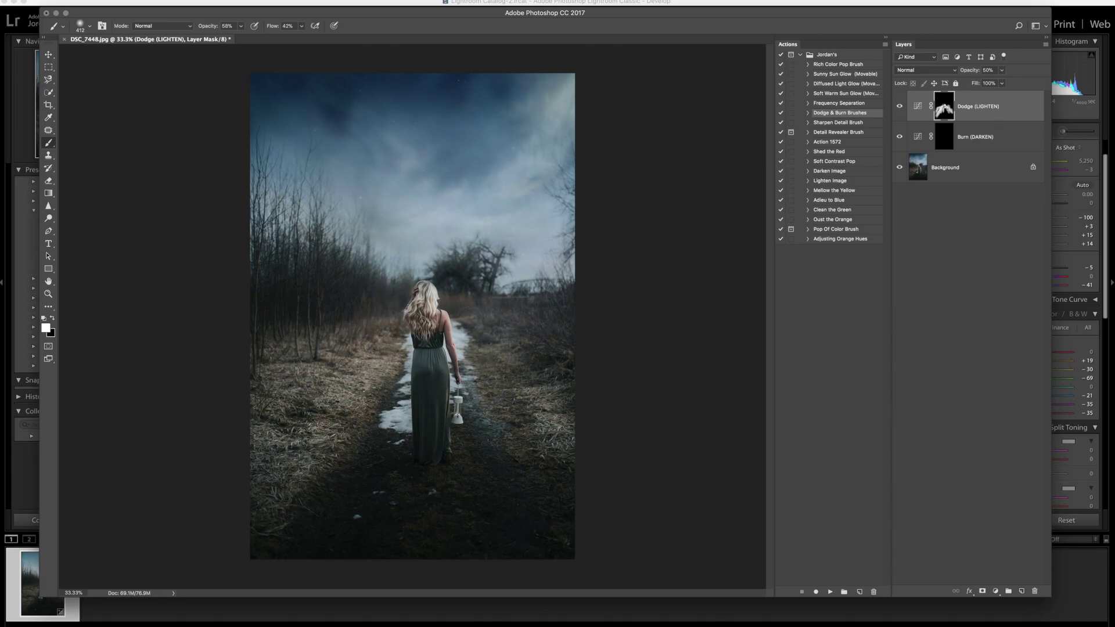
mouse_move(530, 324)
mouse_down()
mouse_move(563, 393)
mouse_move(563, 329)
mouse_move(495, 316)
mouse_move(540, 306)
mouse_move(513, 295)
mouse_move(558, 292)
mouse_move(479, 311)
mouse_up()
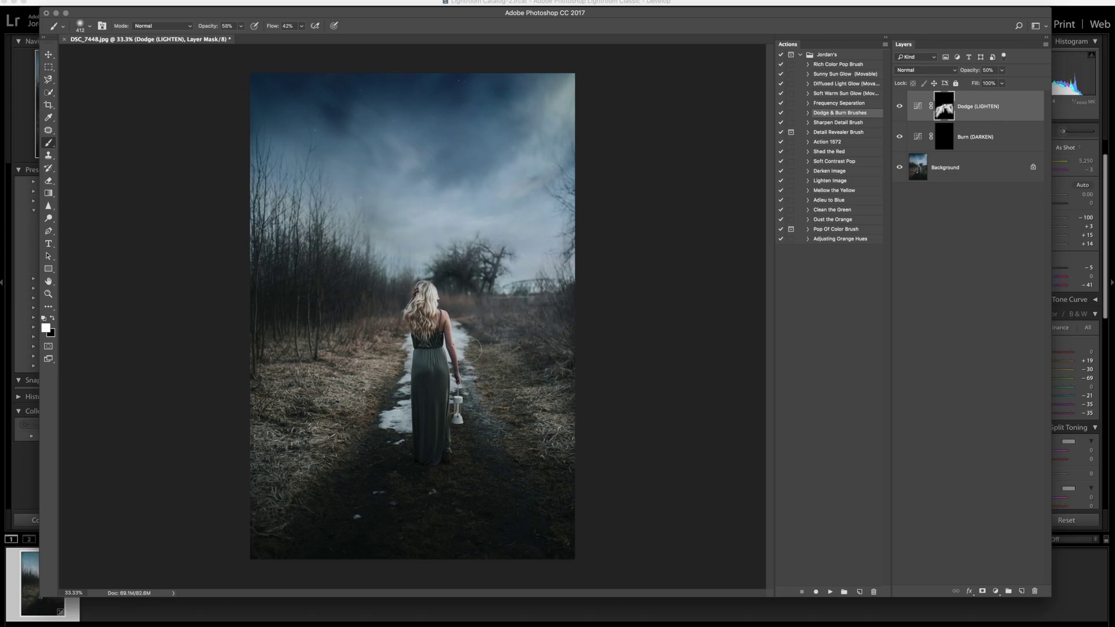
mouse_move(462, 391)
mouse_down()
mouse_move(464, 430)
mouse_move(466, 400)
mouse_up()
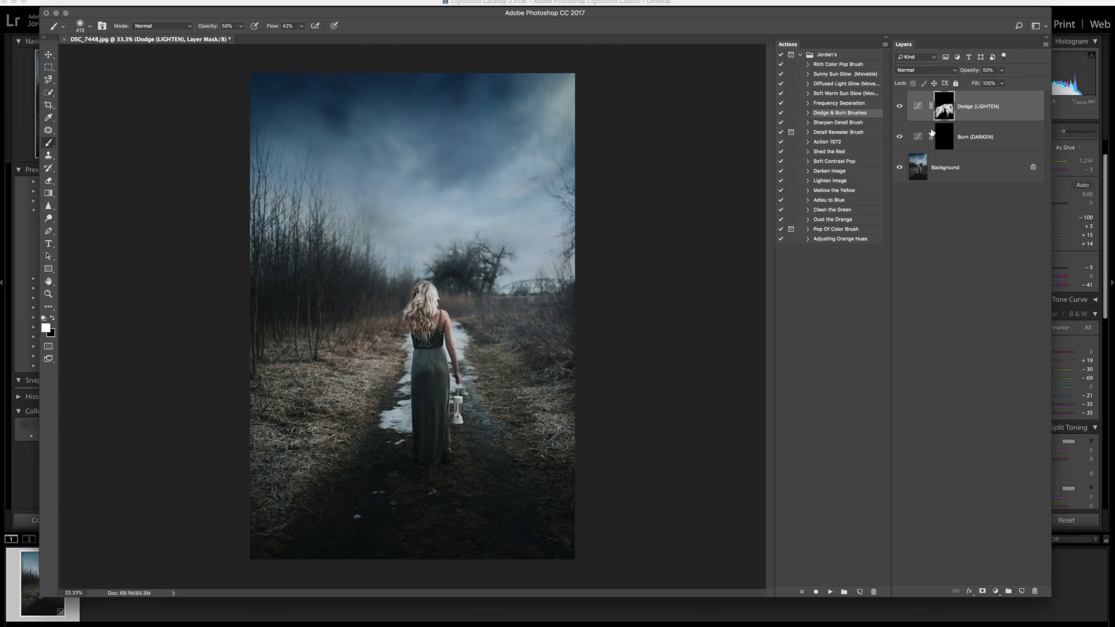
Step: Set the brush to 1760 px and paint white on the Burn (DARKEN) mask across the upper sky
click(931, 133)
right_click(450, 163)
drag(478, 174, 484, 174)
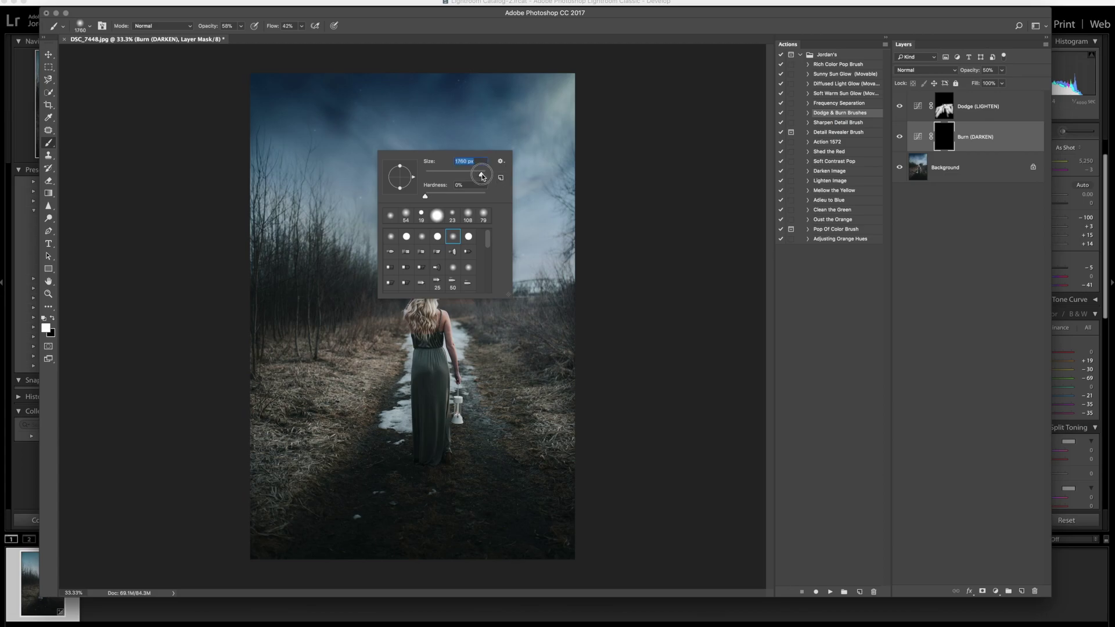
click(341, 105)
drag(341, 105, 325, 133)
mouse_move(505, 104)
mouse_down()
mouse_move(572, 104)
mouse_move(514, 177)
mouse_move(469, 160)
mouse_move(421, 201)
mouse_up()
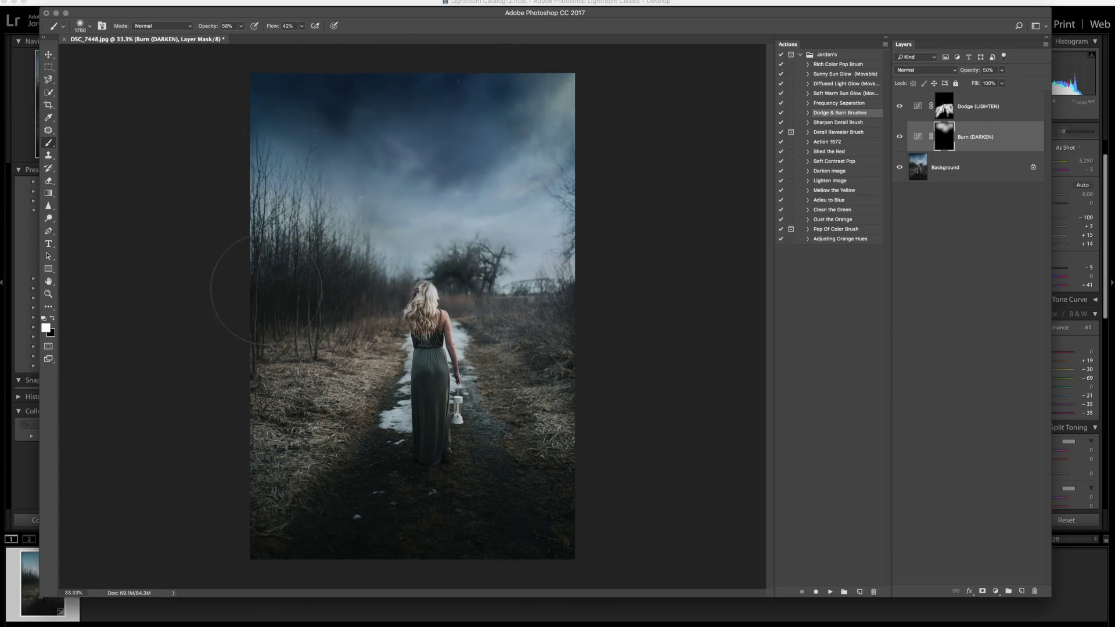
Step: Paint the Burn (DARKEN) mask over the tall trees, the lower grass and the foreground path to darken the image edges
drag(325, 262, 261, 293)
mouse_move(382, 489)
mouse_down()
mouse_move(379, 514)
mouse_move(409, 494)
mouse_move(446, 521)
mouse_move(531, 436)
mouse_move(533, 481)
mouse_move(491, 517)
mouse_move(304, 512)
mouse_move(275, 463)
mouse_move(267, 490)
mouse_up()
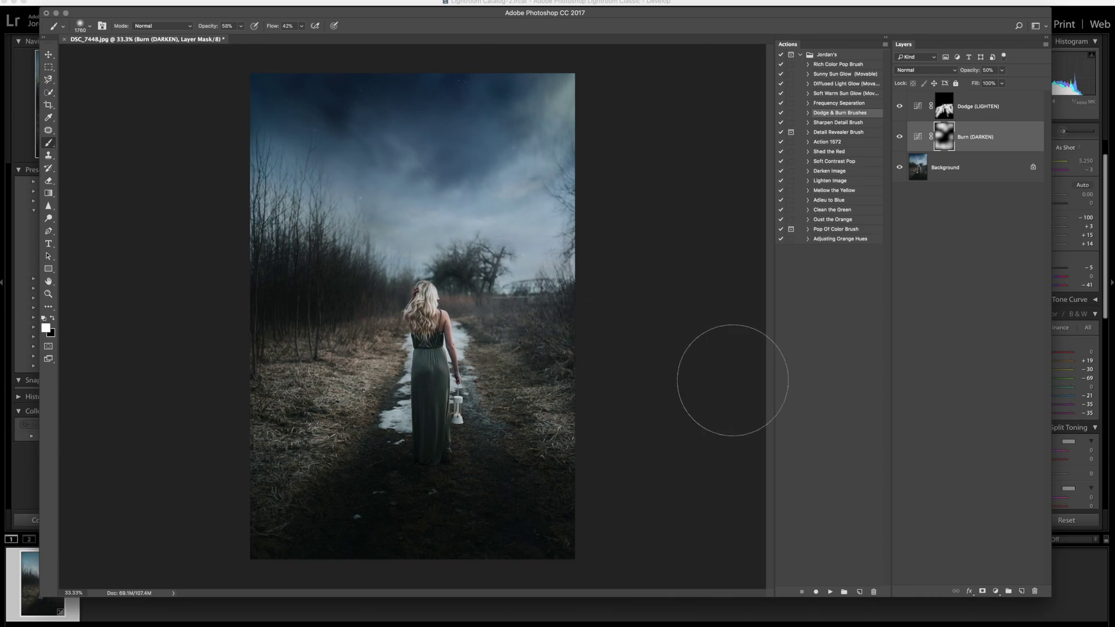
mouse_move(262, 504)
mouse_down()
mouse_move(272, 476)
mouse_move(338, 474)
mouse_move(316, 452)
mouse_up()
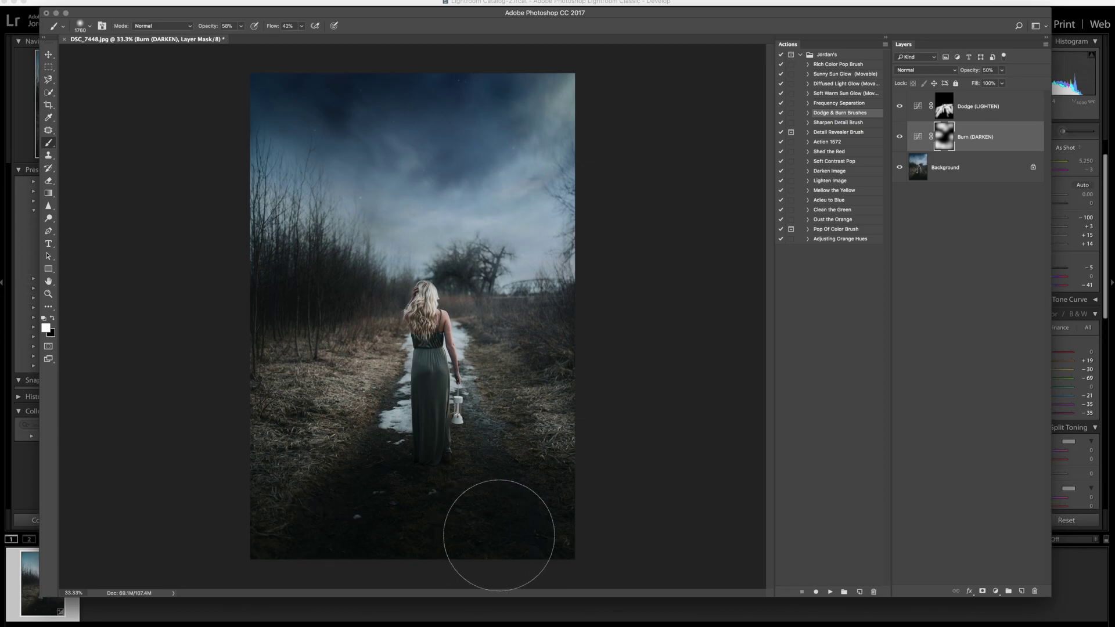
drag(287, 540, 273, 464)
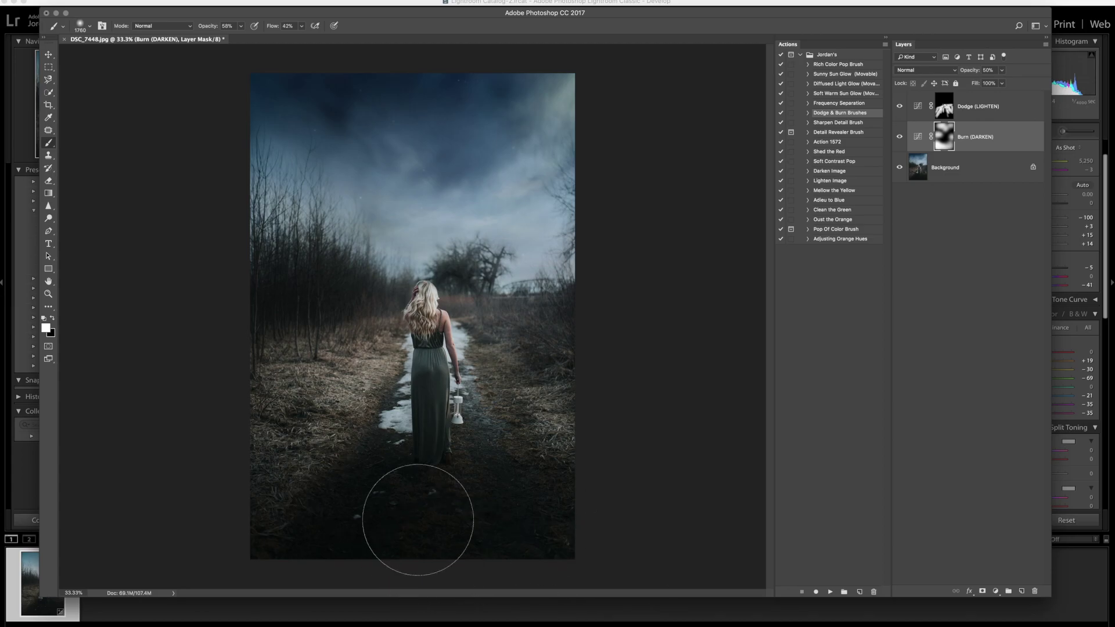
drag(510, 505, 580, 542)
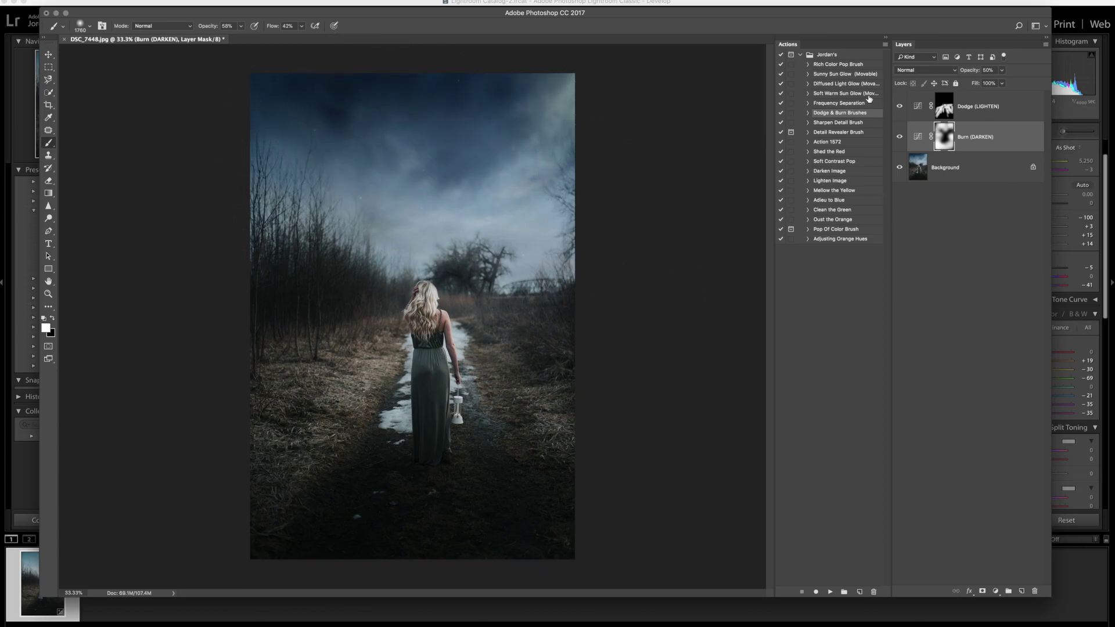
Step: Toggle the Burn (DARKEN) layer's visibility to compare the photo with and without the darkening
click(902, 139)
click(901, 140)
click(901, 141)
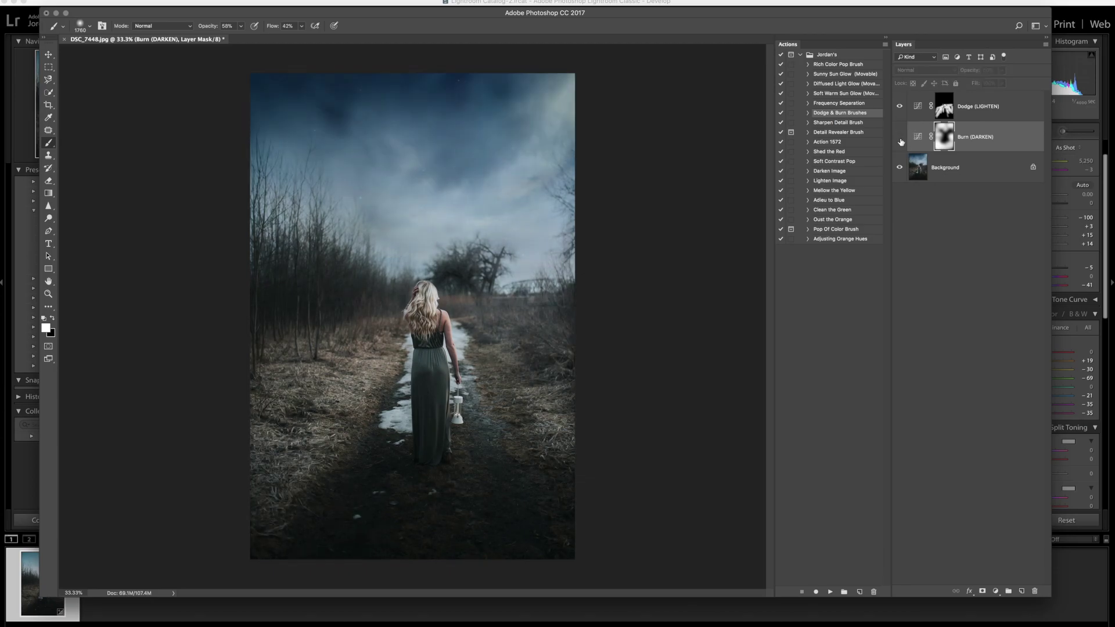
click(900, 141)
click(901, 141)
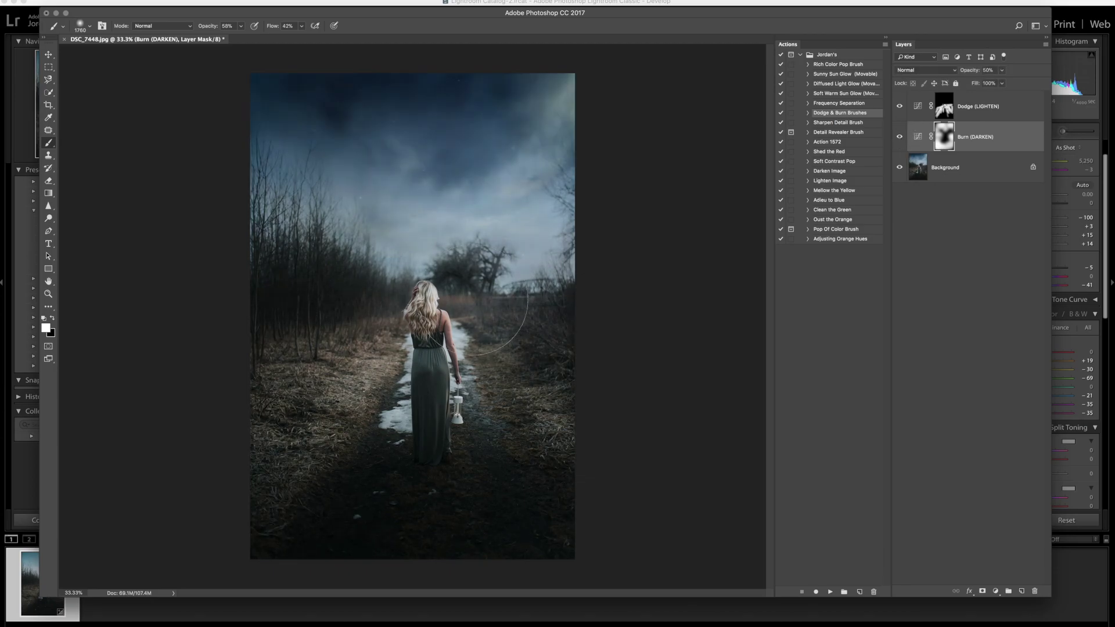
Step: Reduce the brush size and paint more of the Burn (DARKEN) mask around the woman and the bushes beside the path
right_click(500, 327)
mouse_move(500, 326)
mouse_down()
mouse_move(548, 336)
mouse_move(536, 336)
mouse_up()
click(448, 299)
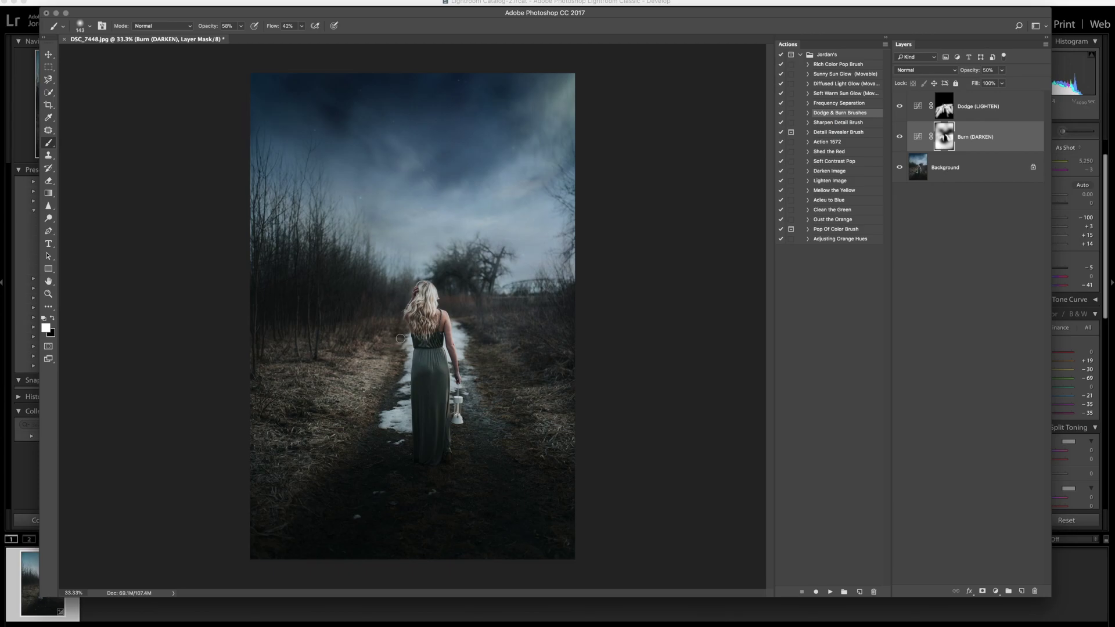
Step: Select the Dodge (LIGHTEN) layer and toggle its visibility to compare the photo with and without the highlights
click(936, 115)
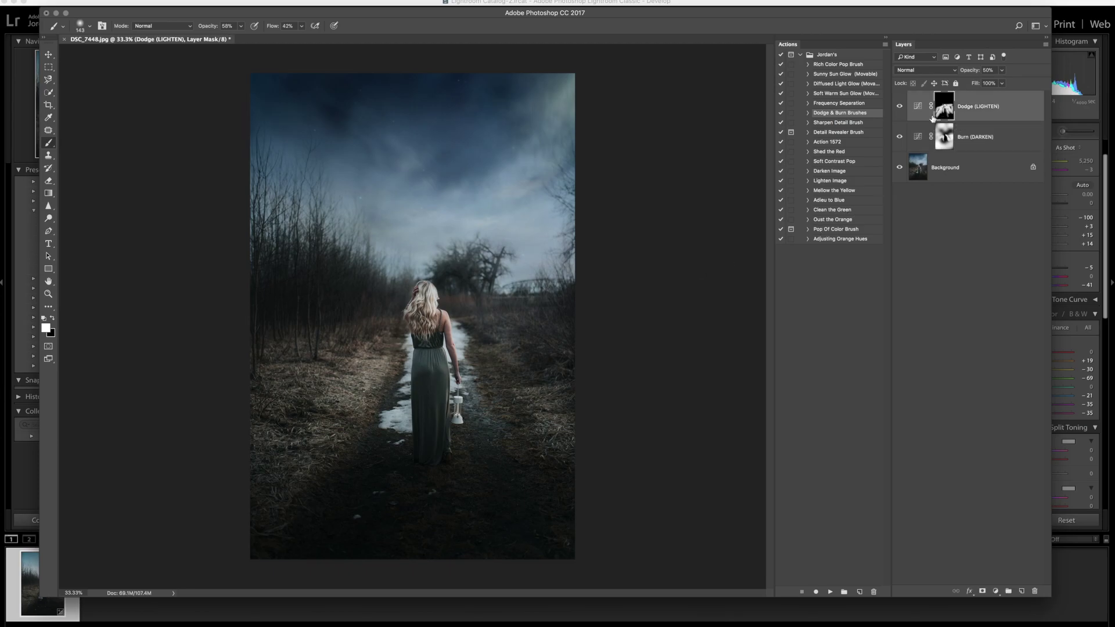
click(900, 106)
click(900, 106)
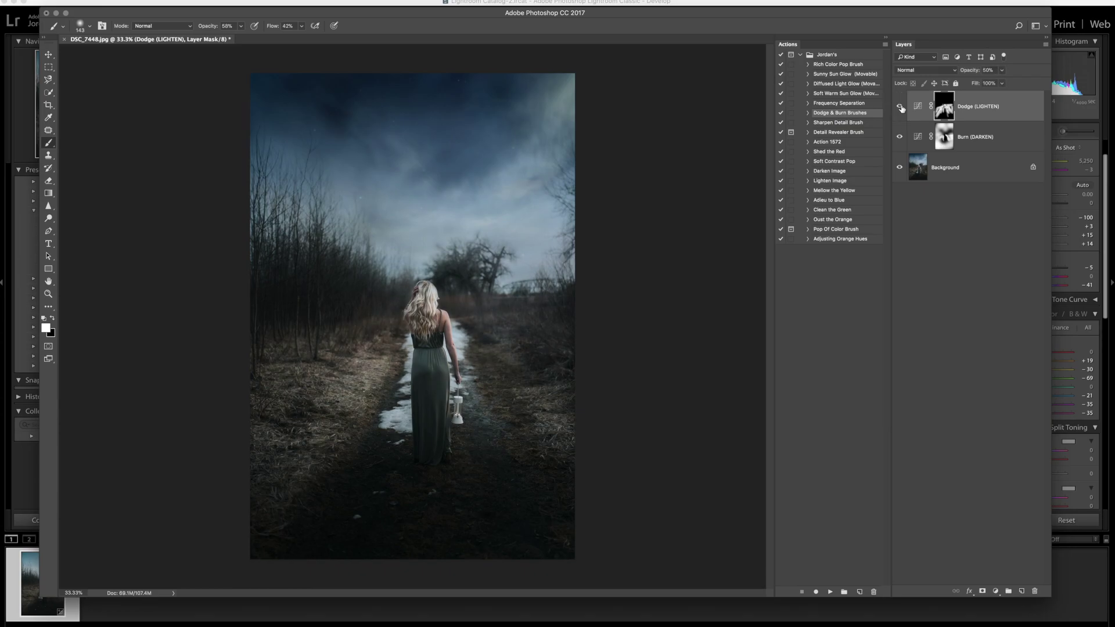
Step: Group the Dodge (LIGHTEN) and Burn (DARKEN) layers using the default group name and options
click(971, 136)
shift+click(976, 113)
right_click(965, 100)
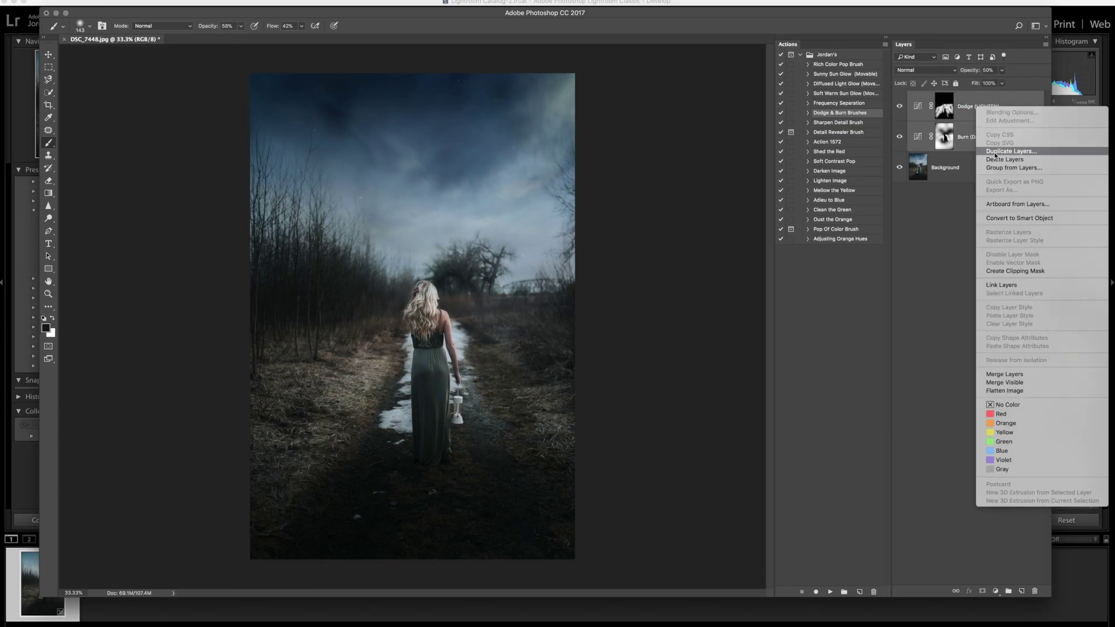
click(990, 161)
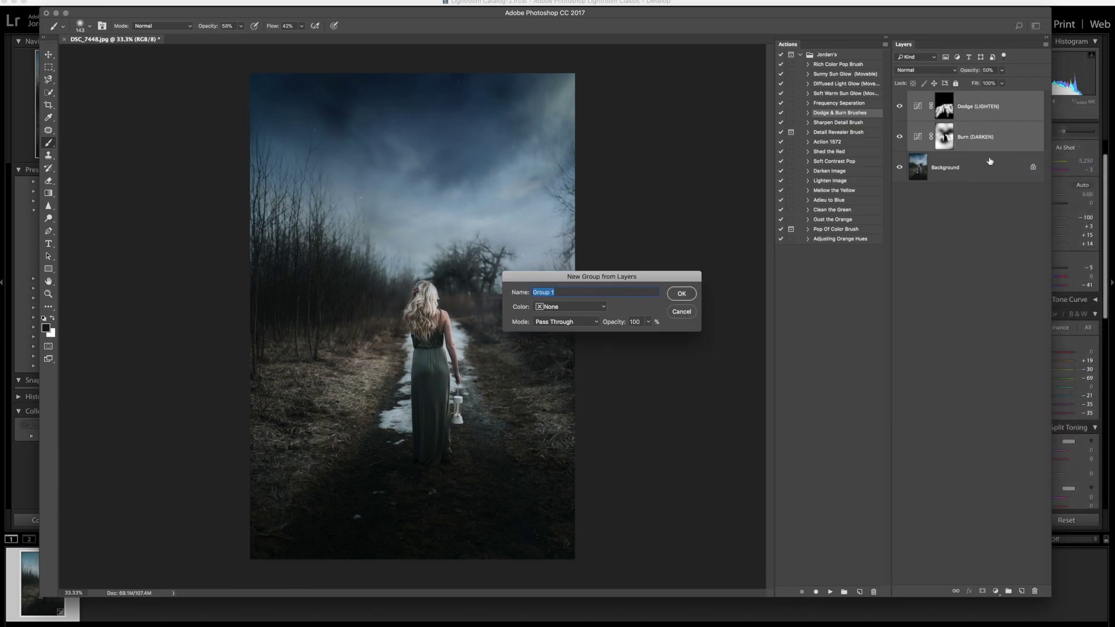
click(683, 293)
Step: Toggle the dodge and burn group's visibility to compare the photo with and without it, and flatten the image
click(900, 98)
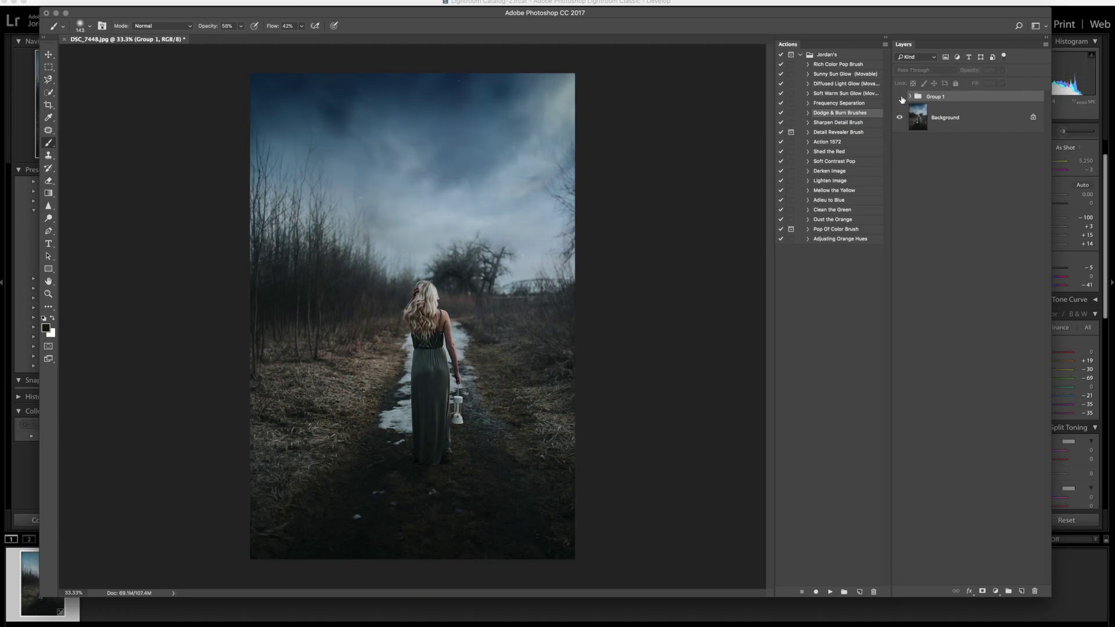
click(900, 97)
click(900, 97)
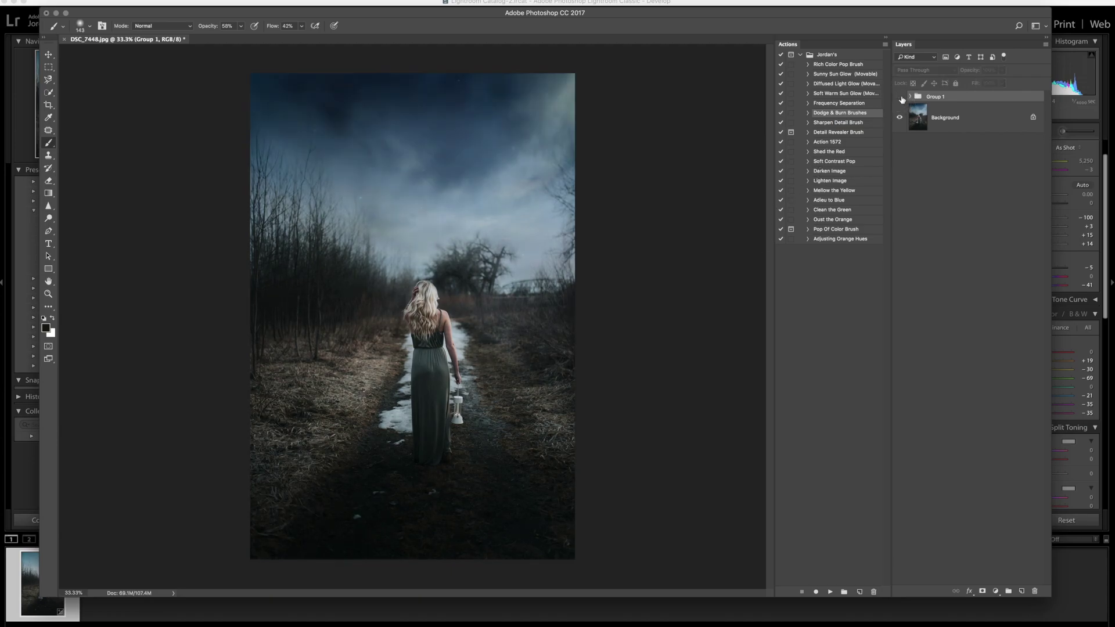
click(900, 97)
right_click(953, 119)
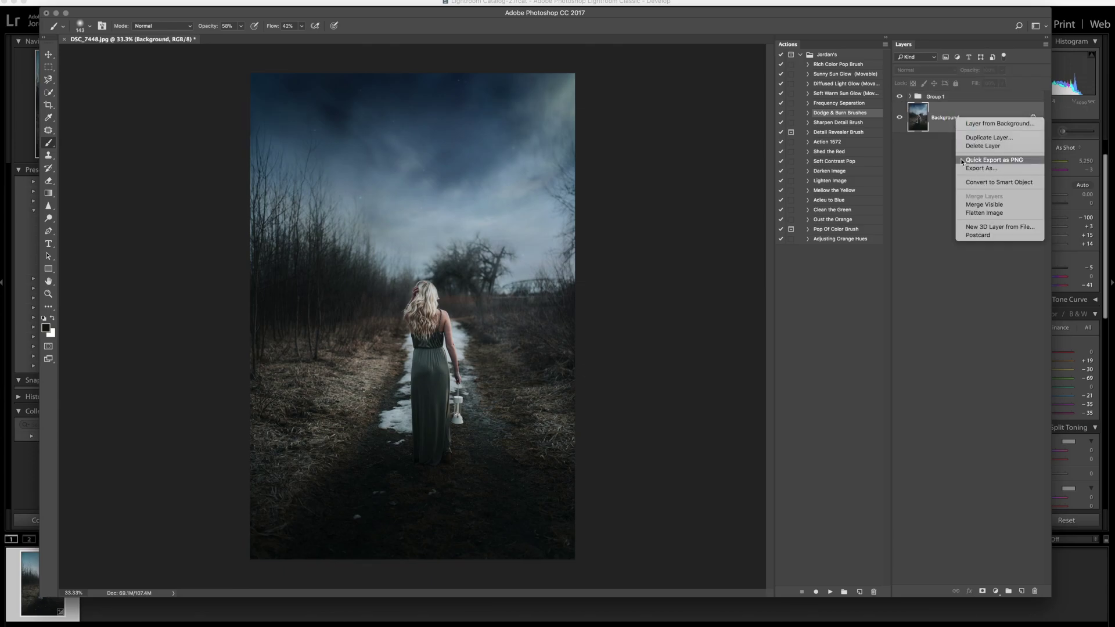
click(970, 212)
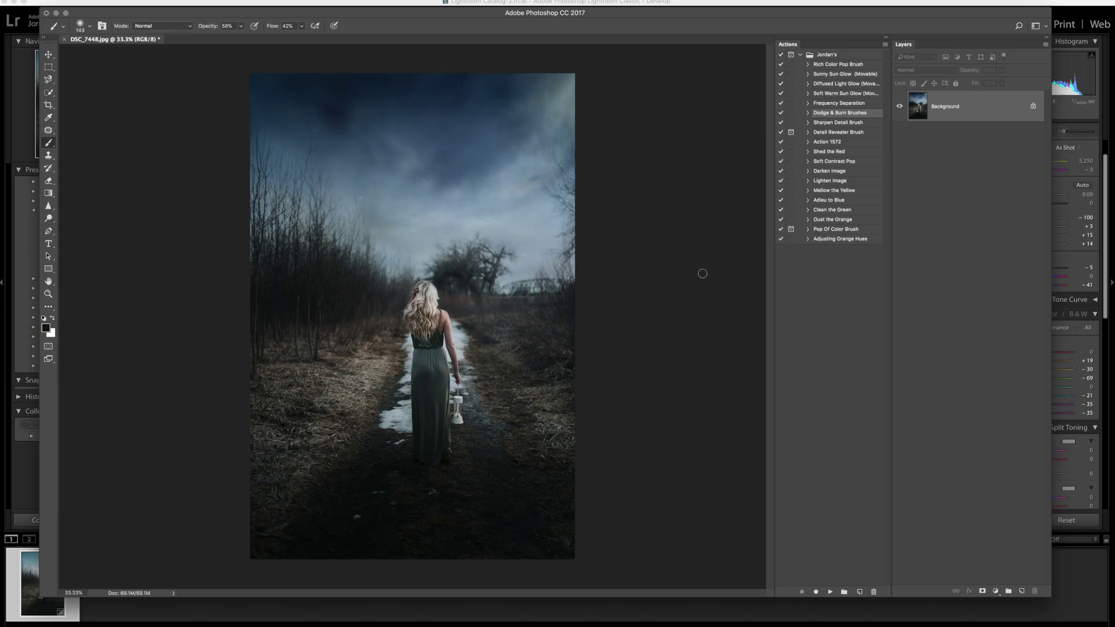
Step: Run the Sunny Sun Glow (Movable) action and scale the orange glow down to a small lantern-sized spot
click(830, 74)
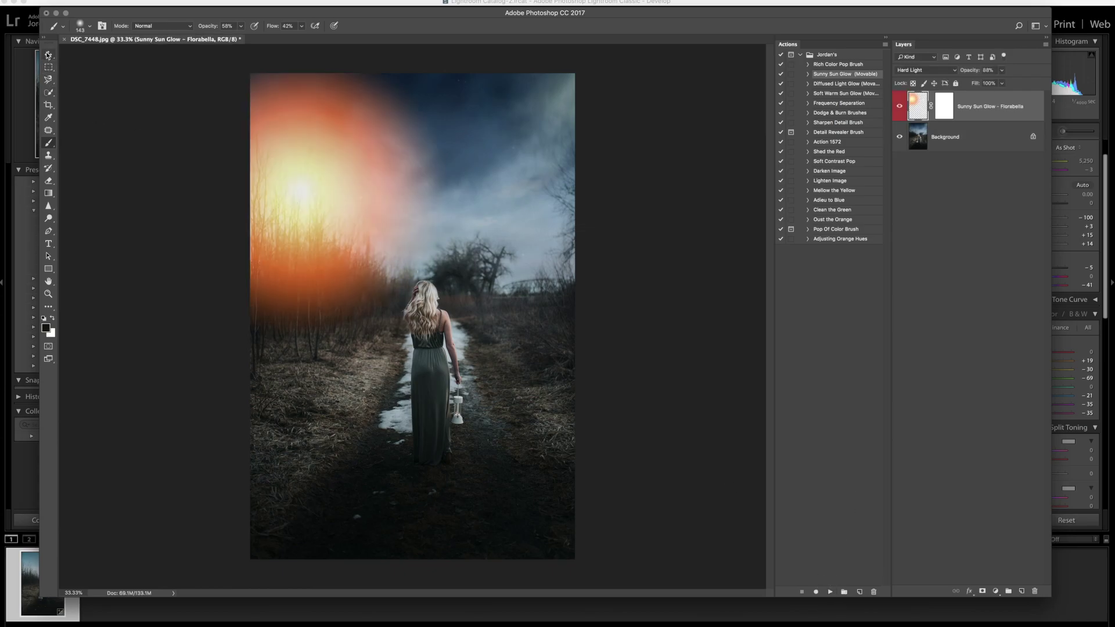
drag(353, 224, 467, 376)
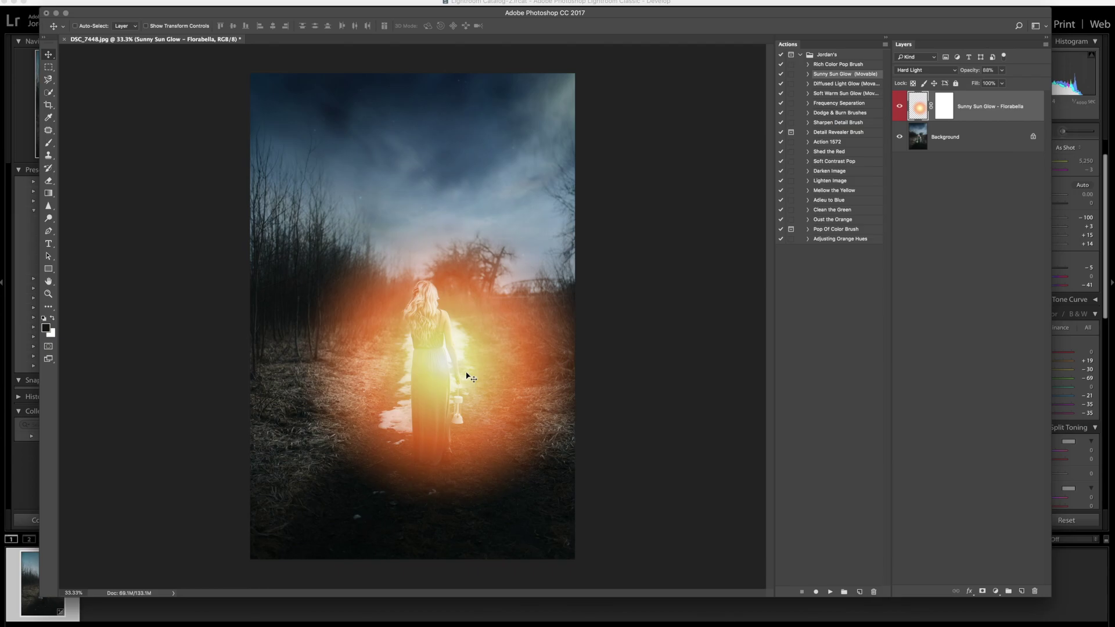
key(super)
key(super+t)
drag(593, 212, 313, 512)
key(Return)
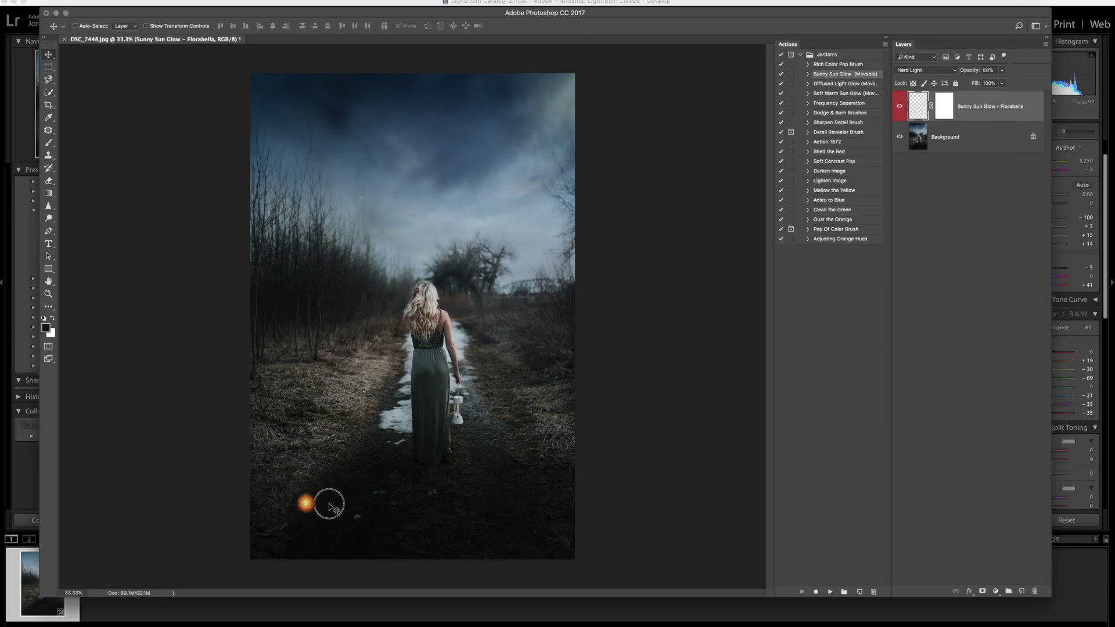
Step: Move the small orange glow onto the lantern in the woman's hand and align it with the lantern's glass
drag(306, 511, 456, 419)
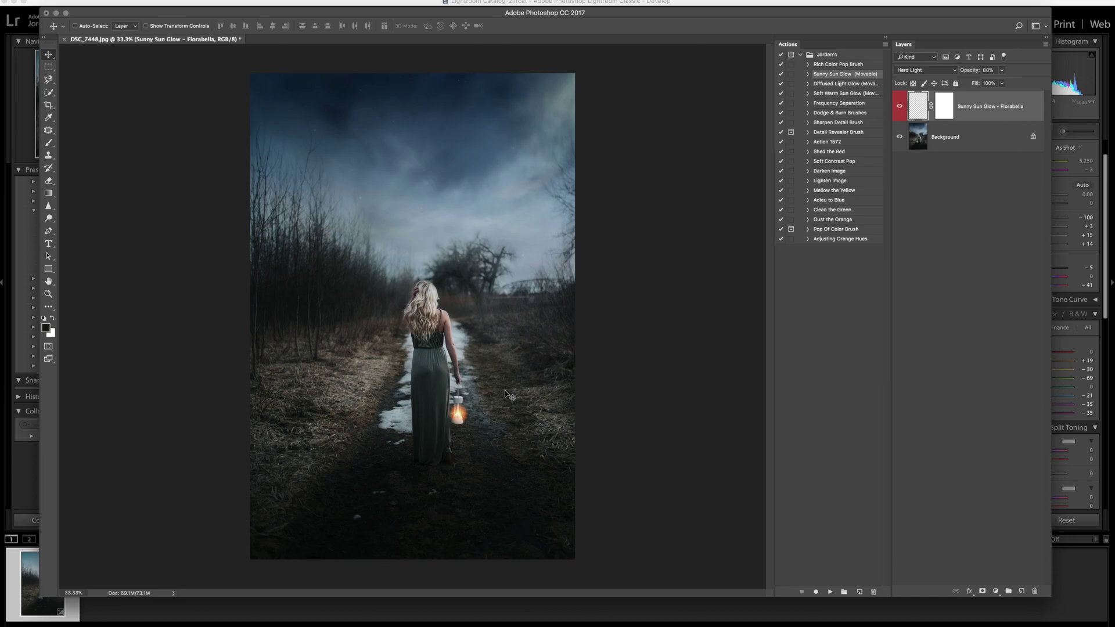
key(super+equal)
key(super+equal)
key(super+equal)
key(super+equal)
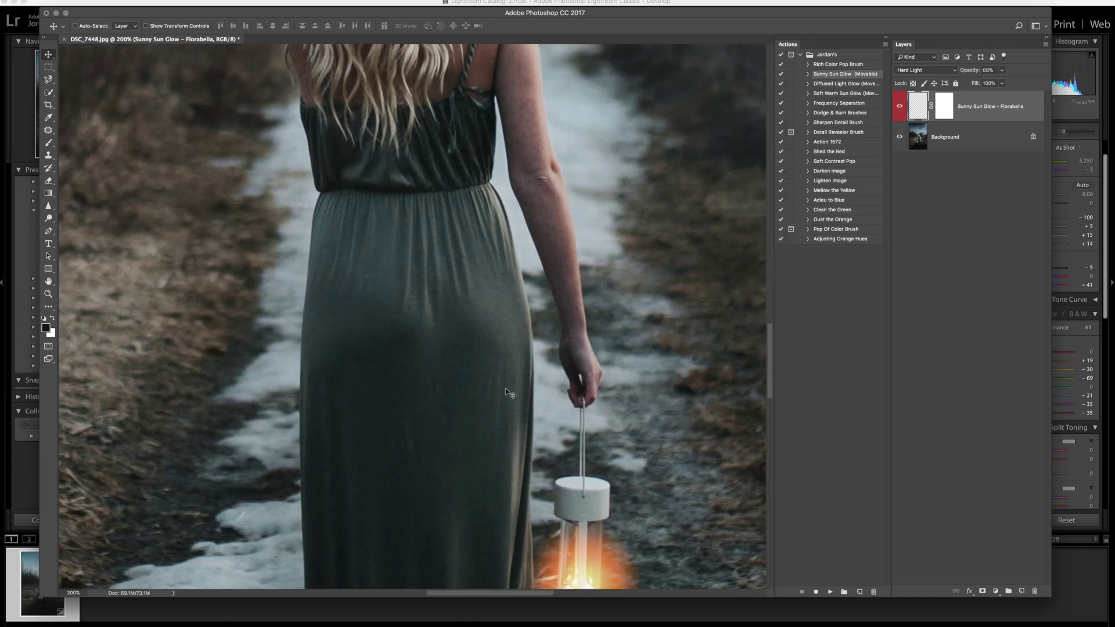
scroll(506, 393, down, 5)
scroll(505, 392, right, 3)
drag(461, 329, 456, 323)
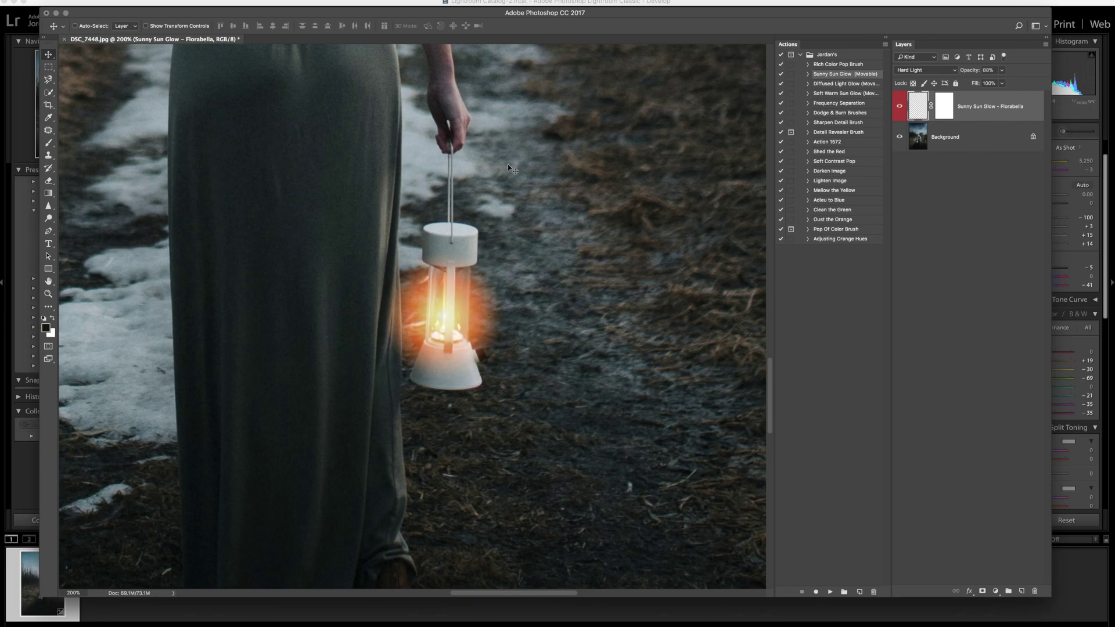
Step: Flatten the image and run the Diffused Light Glow action to add a soft light layer
right_click(955, 137)
click(987, 222)
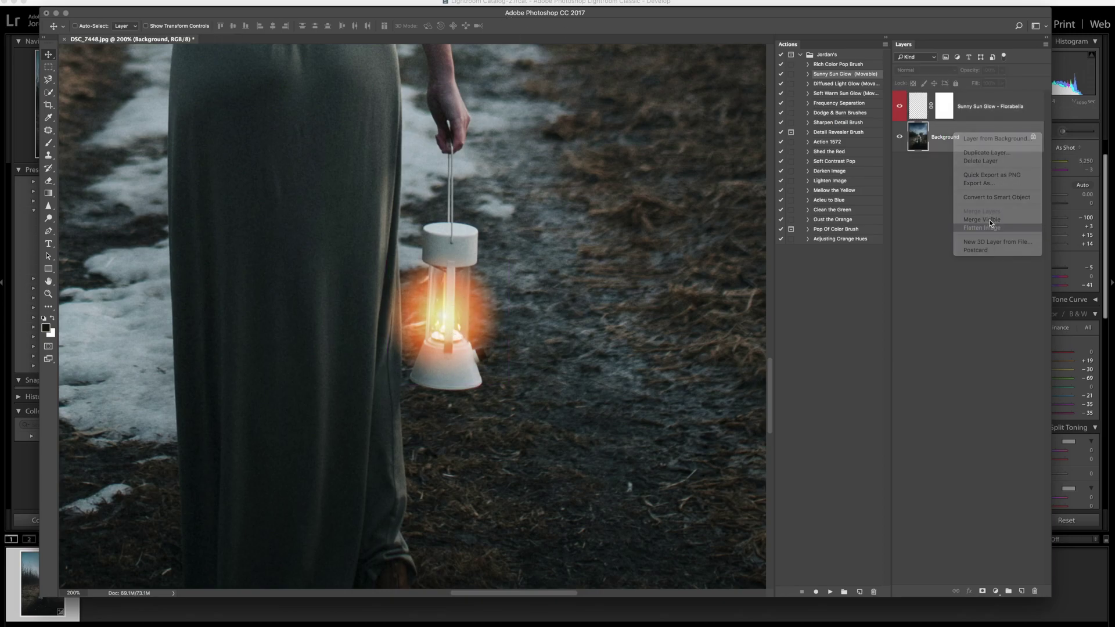
click(848, 84)
click(830, 591)
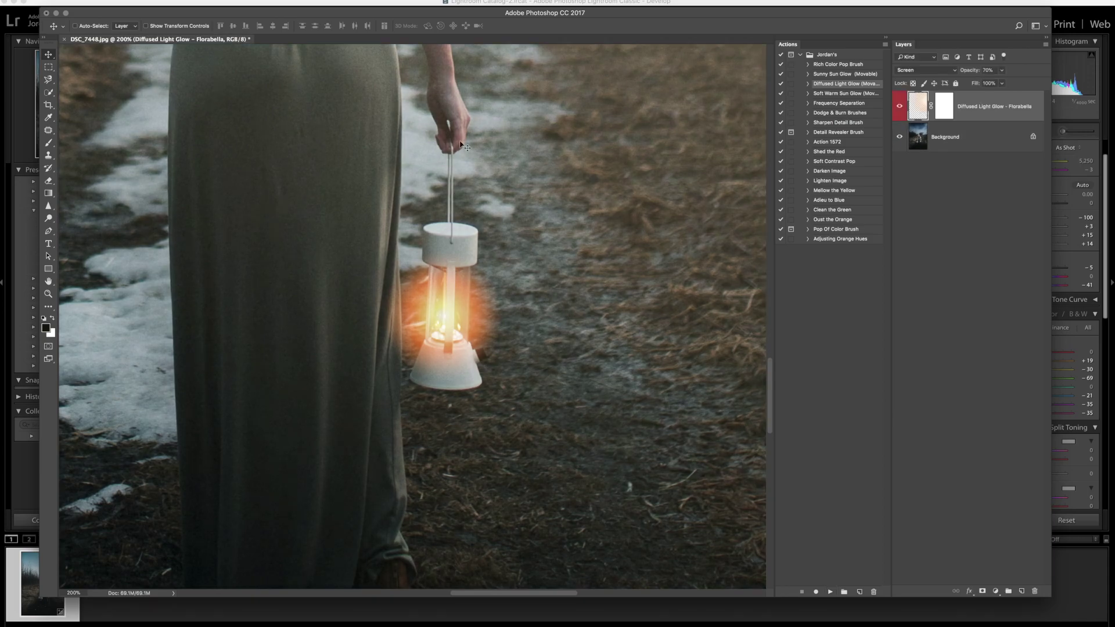
Step: Scale the diffused glow down to about 10.6% width and 10.1% height and place it over the lantern
key(super+minus)
key(super+minus)
key(super+minus)
key(super+minus)
key(super+minus)
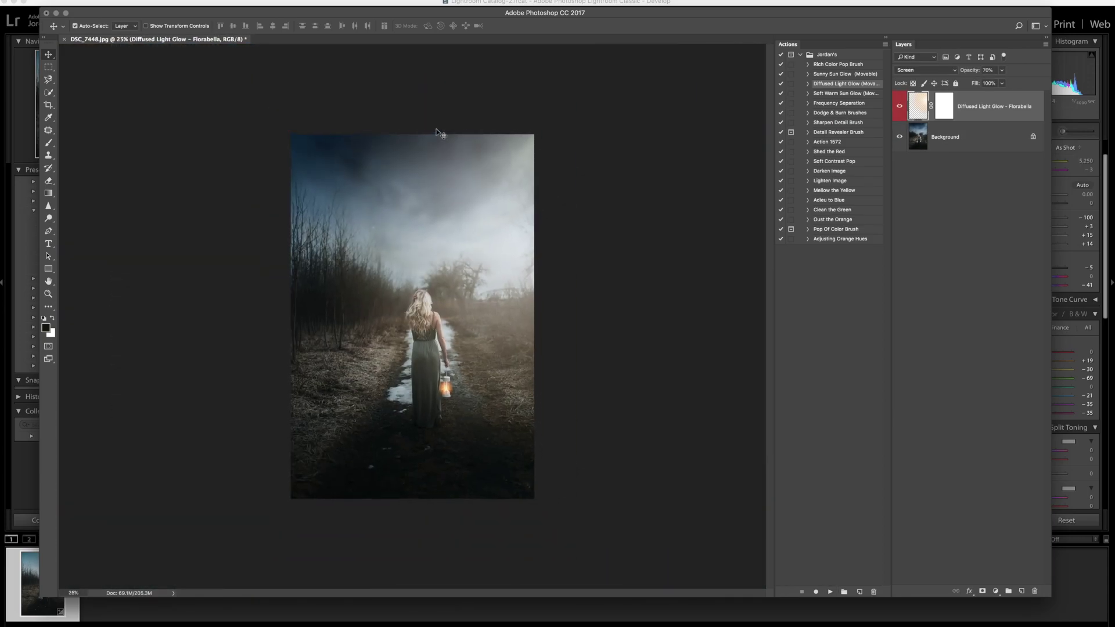
key(super+t)
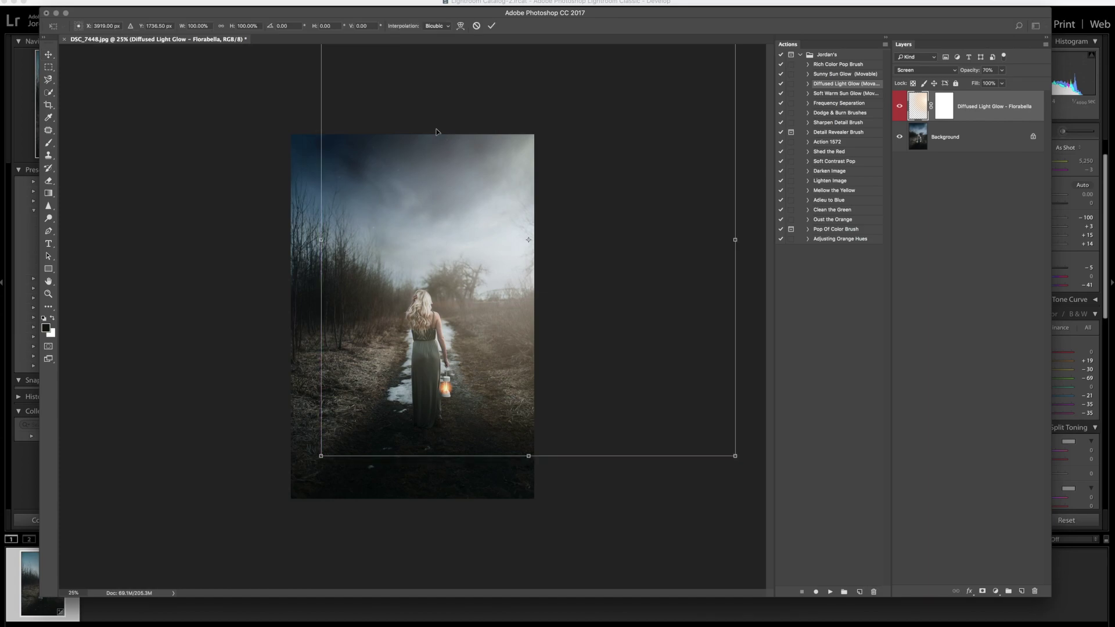
drag(320, 457, 565, 243)
drag(622, 172, 379, 419)
drag(494, 267, 412, 401)
drag(373, 454, 453, 396)
drag(491, 344, 460, 392)
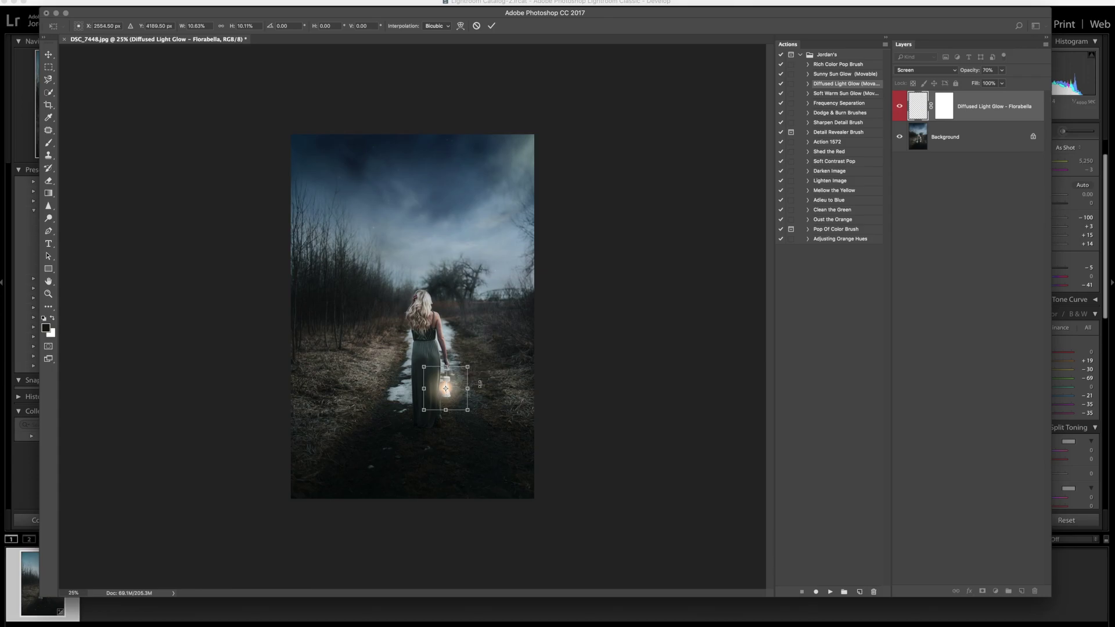
Step: Tighten the diffused glow around the lantern to about 7.95% width and 8.49% height and apply the transform
key(super+plus)
key(super+plus)
key(super+plus)
scroll(479, 384, right, 4)
scroll(479, 384, down, 3)
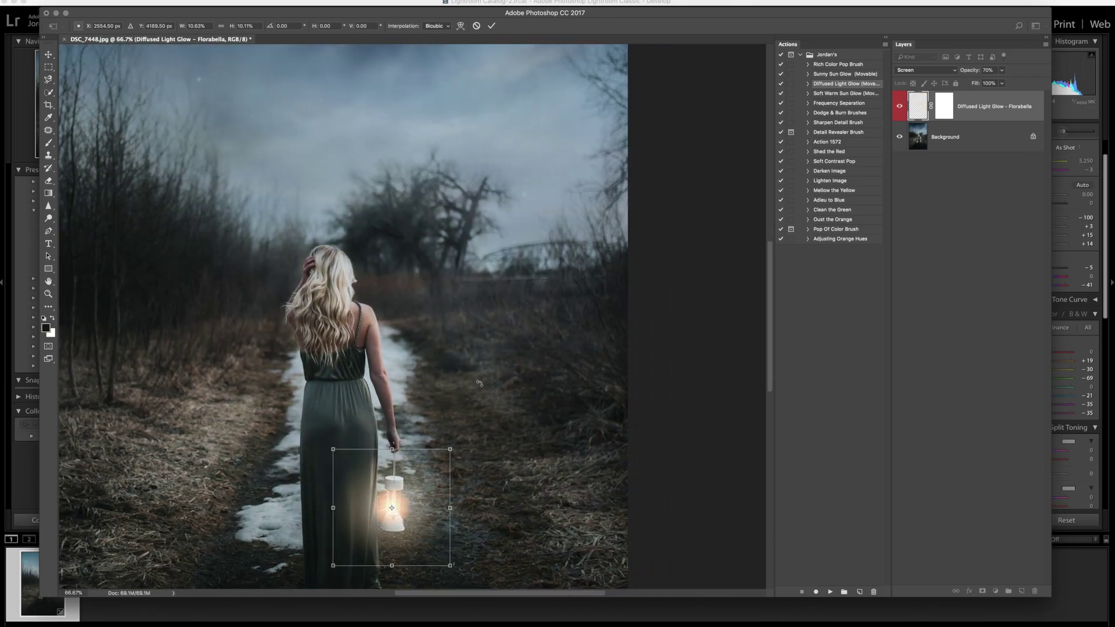
drag(452, 368, 422, 395)
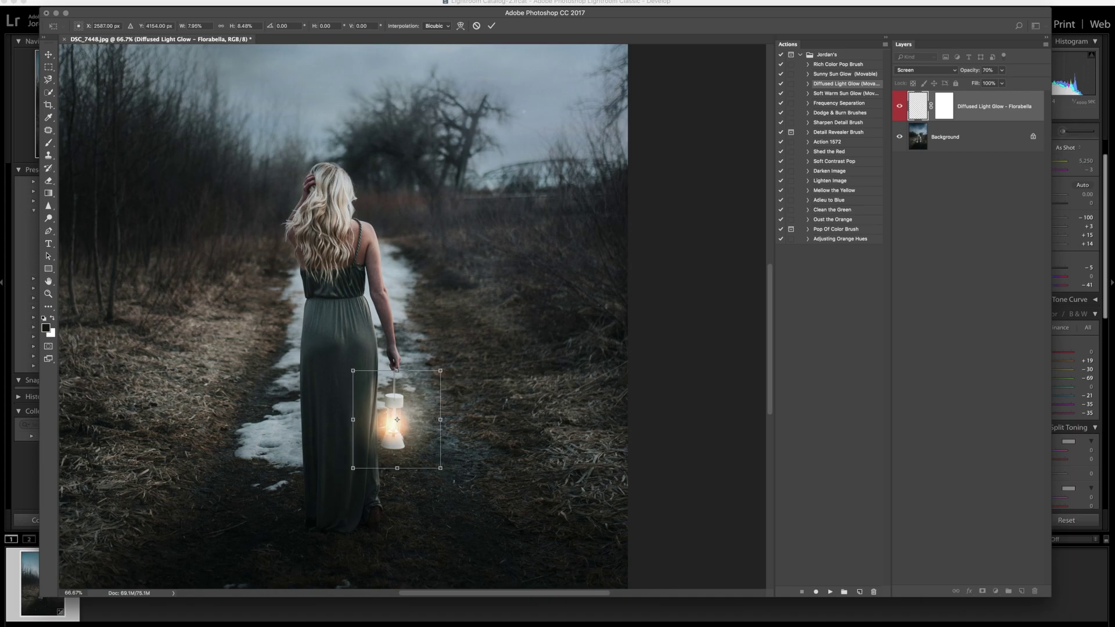
click(492, 26)
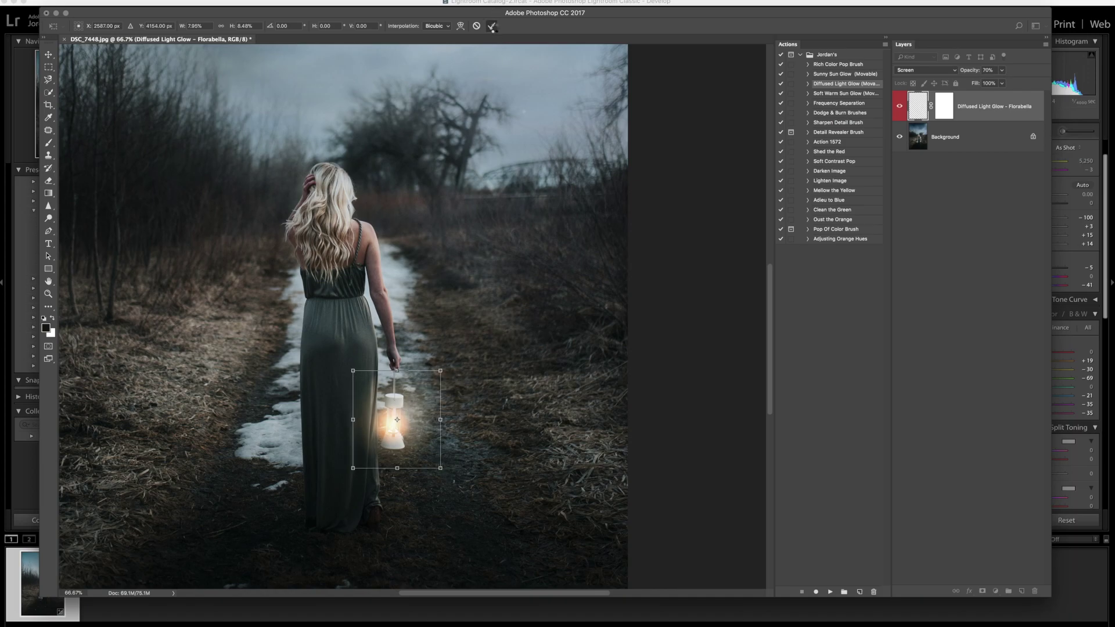
Step: Duplicate the Diffused Light Glow layer within the same document, keeping the default copy name
right_click(973, 110)
click(1008, 154)
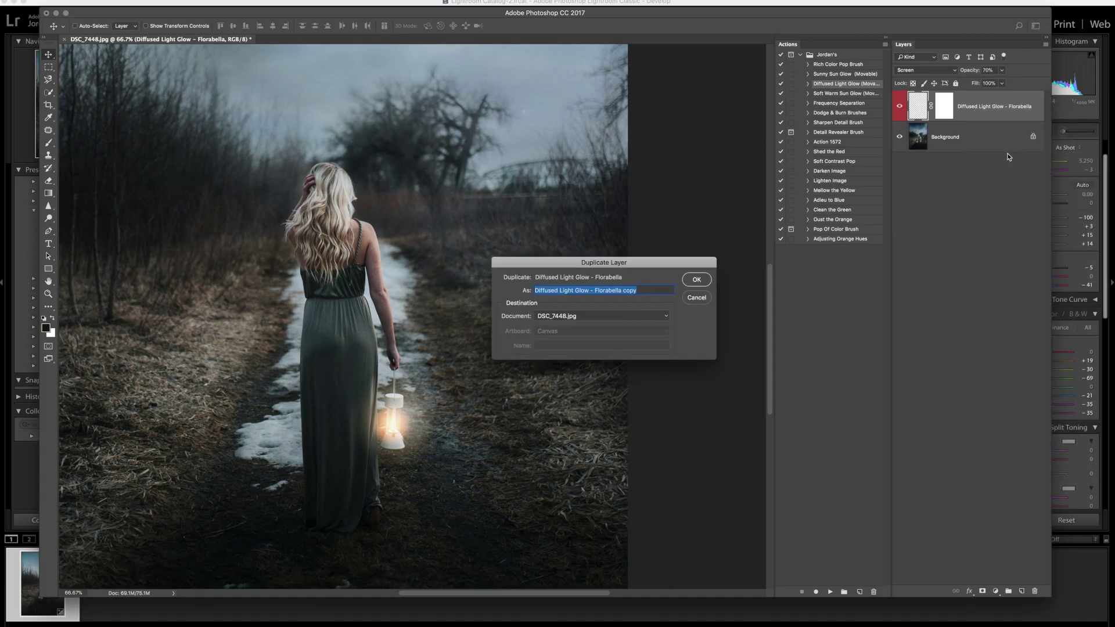
click(706, 280)
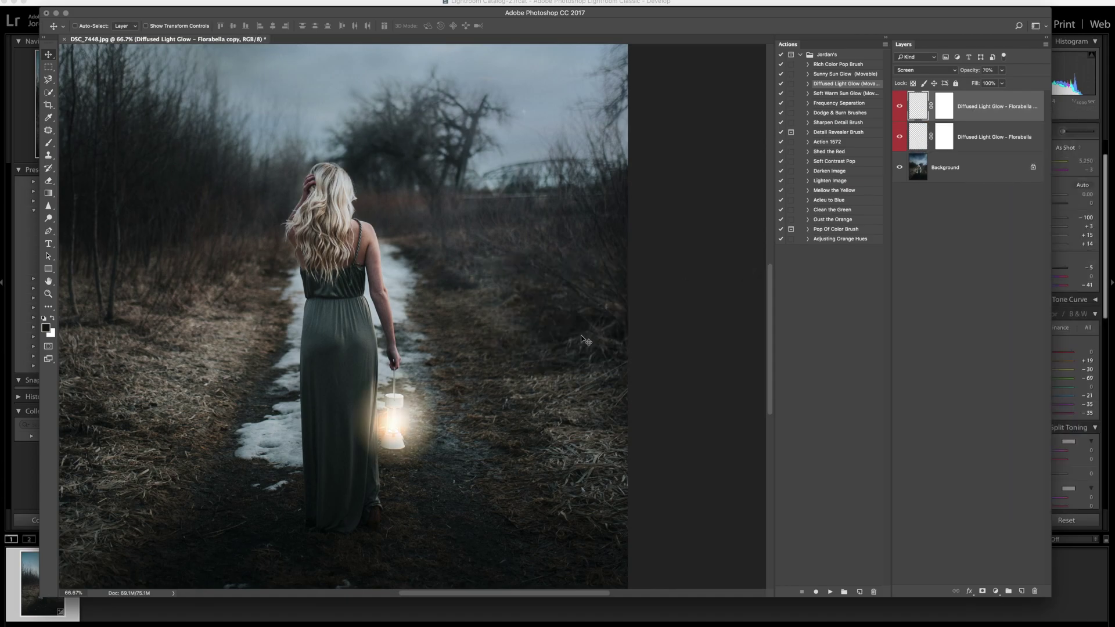
Step: Enlarge the duplicated glow slightly, reposition it over the lantern and apply the transform
drag(394, 434, 399, 417)
key(super+t)
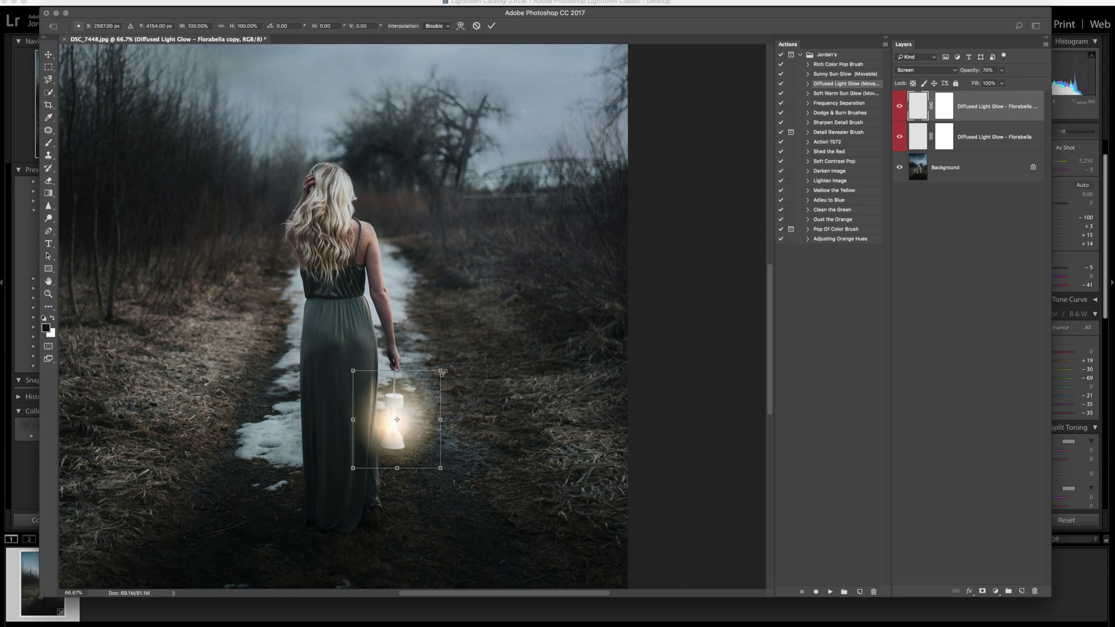
drag(442, 372, 462, 354)
mouse_move(399, 418)
mouse_down()
mouse_move(414, 418)
mouse_move(389, 424)
mouse_up()
click(491, 25)
Step: Flatten both diffused glow layers into the background
click(1016, 158)
right_click(967, 174)
click(1003, 271)
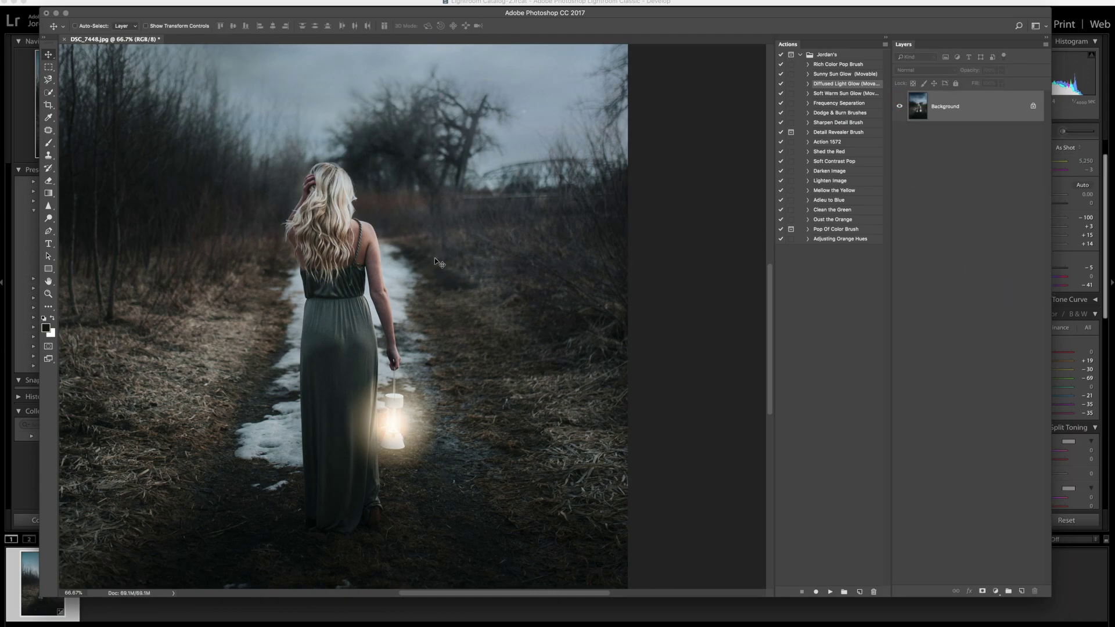
Step: Run the Frequency Separation action and hide its Texture layer, with the woman's arm in close view
click(837, 104)
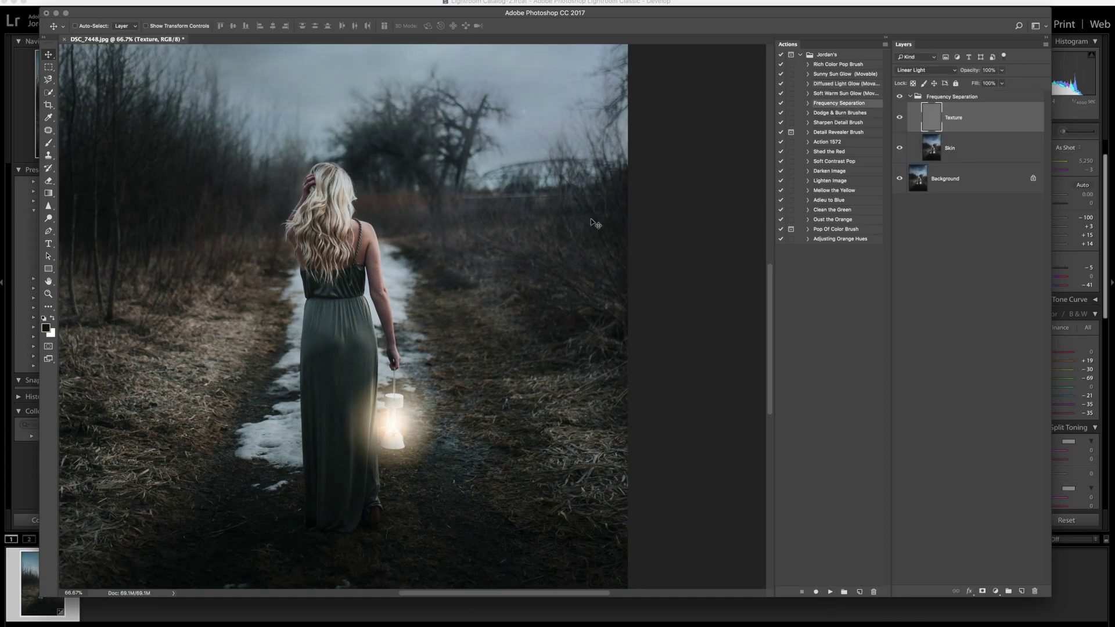
key(super+plus)
key(super+plus)
key(super+plus)
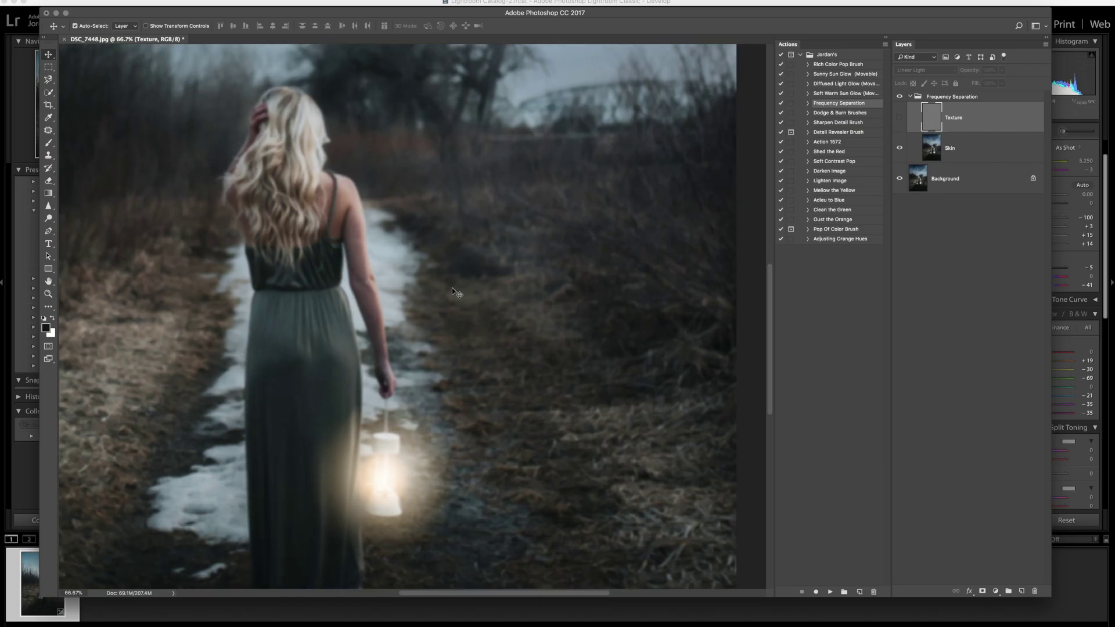
scroll(454, 292, left, 3)
scroll(454, 292, up, 2)
scroll(453, 291, left, 2)
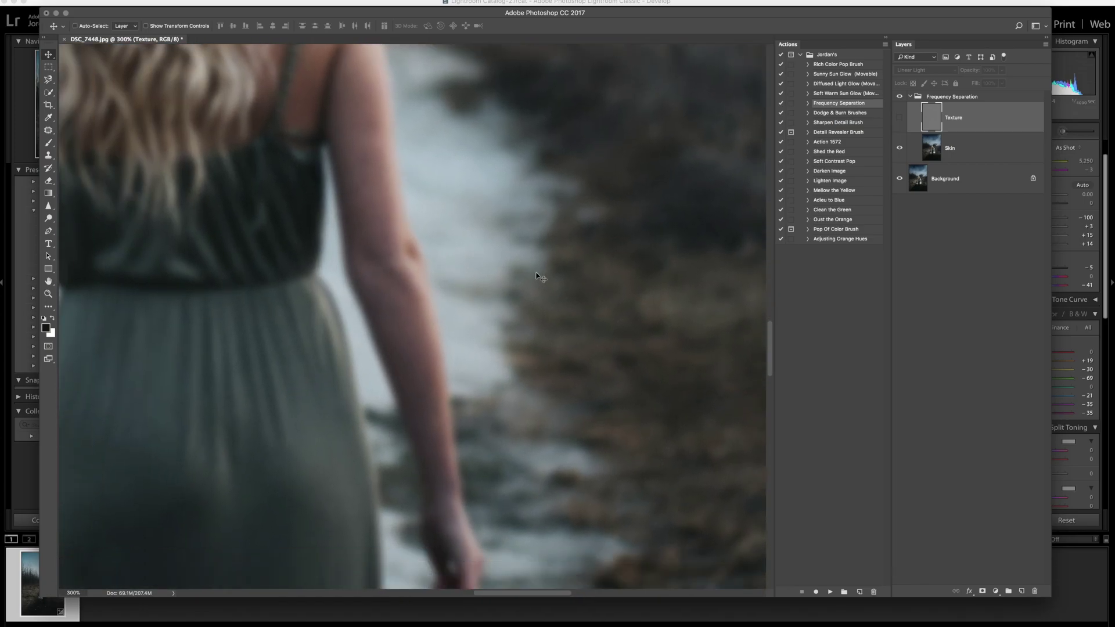
Step: Select the Skin layer and set up the Healing Brush with a smaller brush size for the arm
click(958, 149)
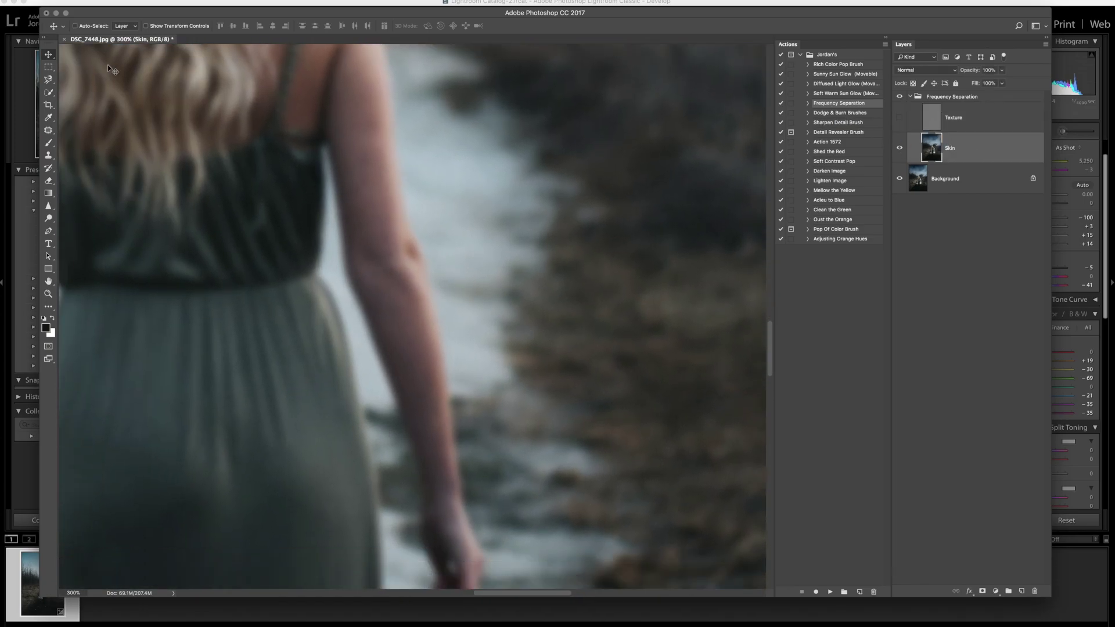
drag(50, 136, 89, 142)
right_click(410, 261)
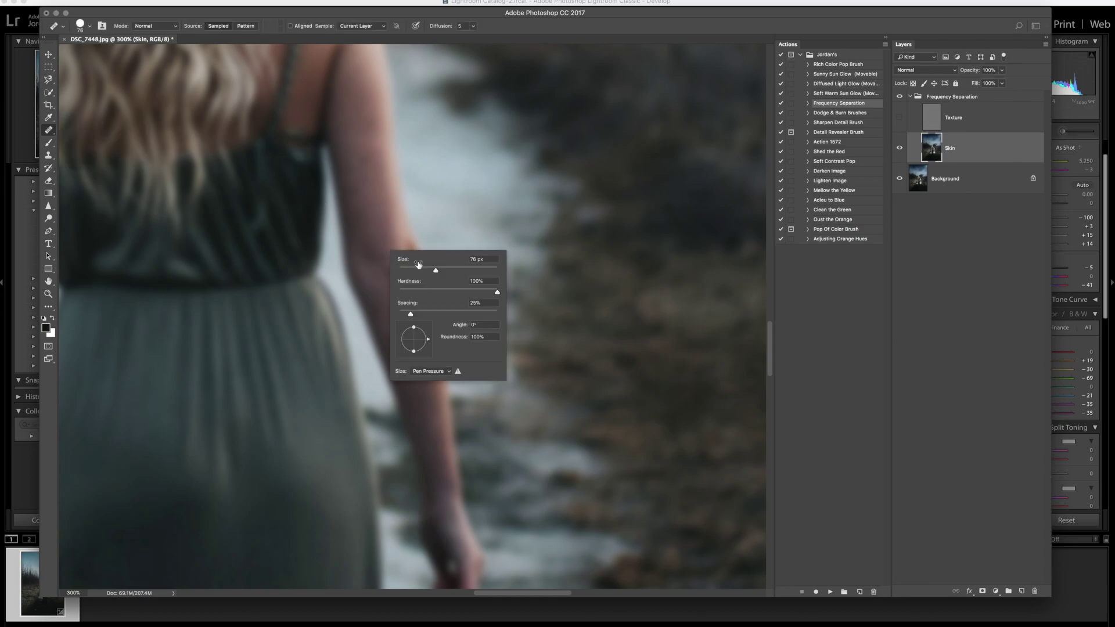
drag(427, 271, 414, 270)
key(Return)
right_click(366, 134)
mouse_move(403, 159)
mouse_down()
mouse_move(382, 159)
mouse_move(367, 123)
mouse_move(352, 124)
mouse_move(361, 178)
mouse_move(371, 161)
mouse_move(358, 177)
mouse_move(373, 160)
mouse_up()
key(Return)
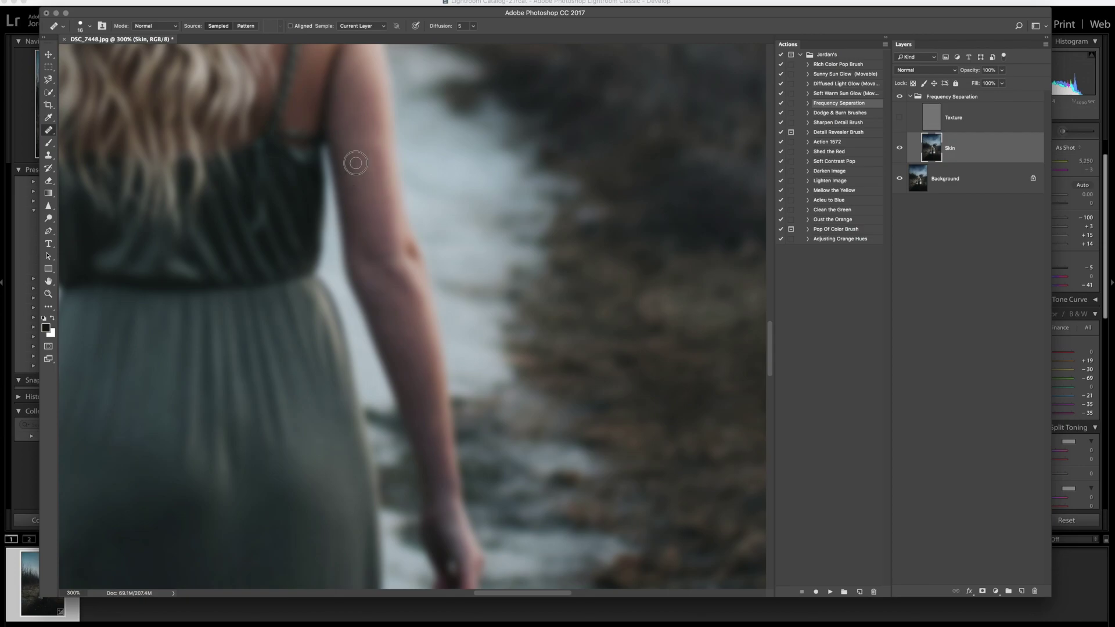
Step: Smooth uneven skin tones along the woman's upper arm, elbow and forearm by healing from nearby sampled skin
mouse_move(358, 147)
mouse_down()
mouse_move(348, 130)
mouse_move(372, 116)
mouse_up()
alt+click(374, 224)
drag(360, 176, 363, 155)
alt+click(371, 195)
alt+click(378, 287)
mouse_move(387, 300)
mouse_down()
mouse_move(381, 291)
mouse_move(402, 308)
mouse_up()
alt+click(390, 302)
alt+click(389, 302)
alt+click(399, 308)
alt+click(410, 342)
drag(417, 367, 404, 330)
alt+click(385, 307)
click(382, 305)
alt+click(398, 304)
mouse_move(385, 283)
mouse_down()
mouse_move(389, 311)
mouse_move(381, 298)
mouse_up()
Step: Show the Texture layer again and flatten the frequency separation layers into the background
scroll(405, 337, up, 10)
scroll(405, 337, left, 5)
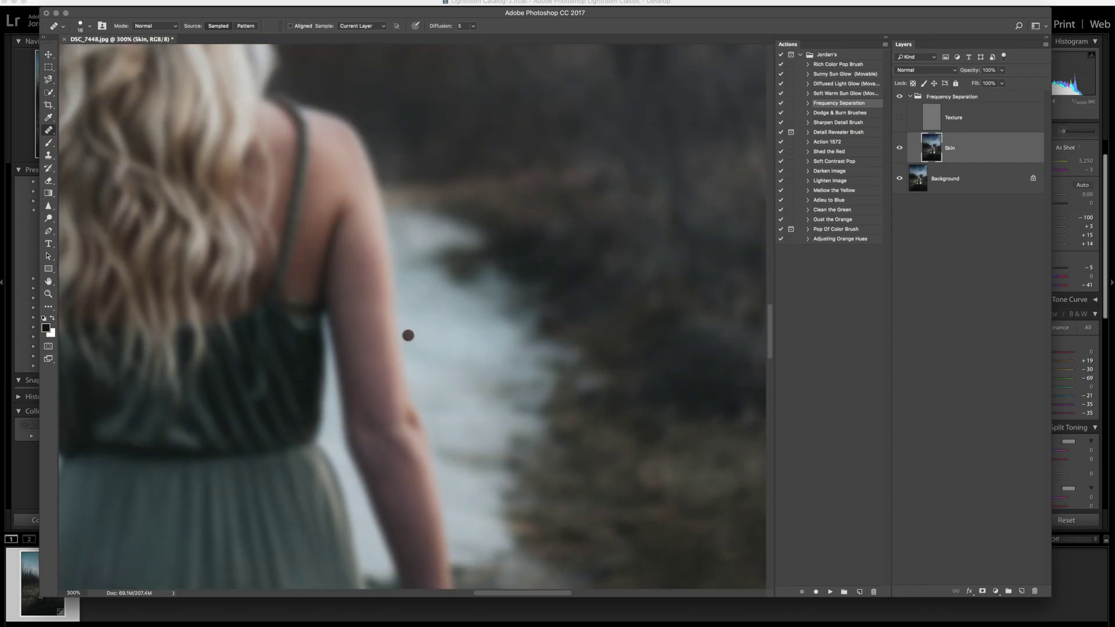
scroll(421, 333, down, 3)
scroll(421, 333, right, 3)
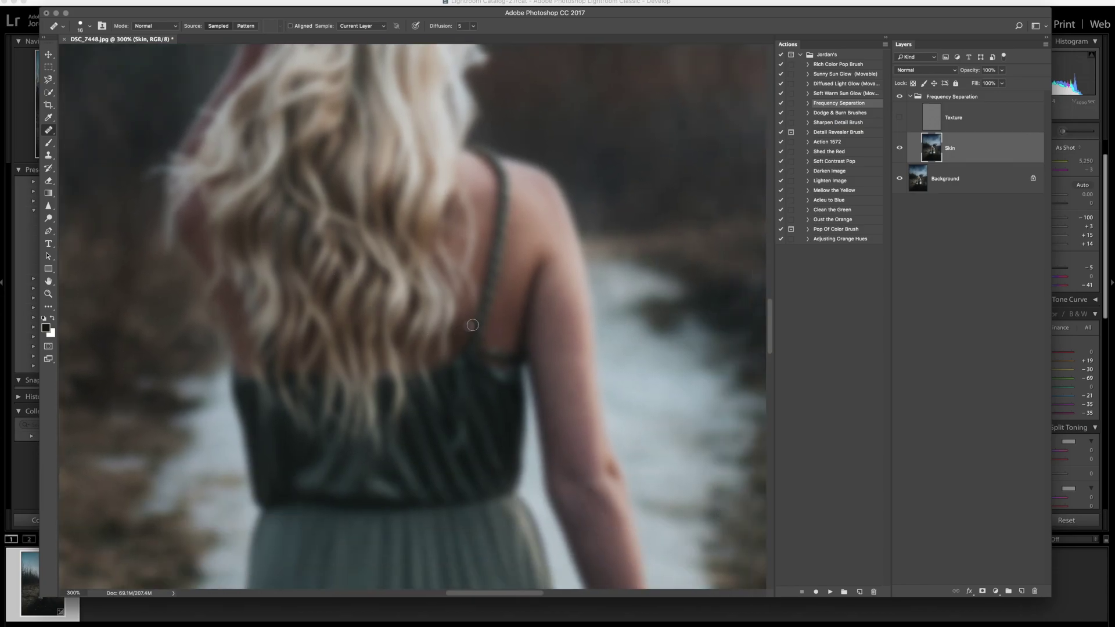
click(899, 118)
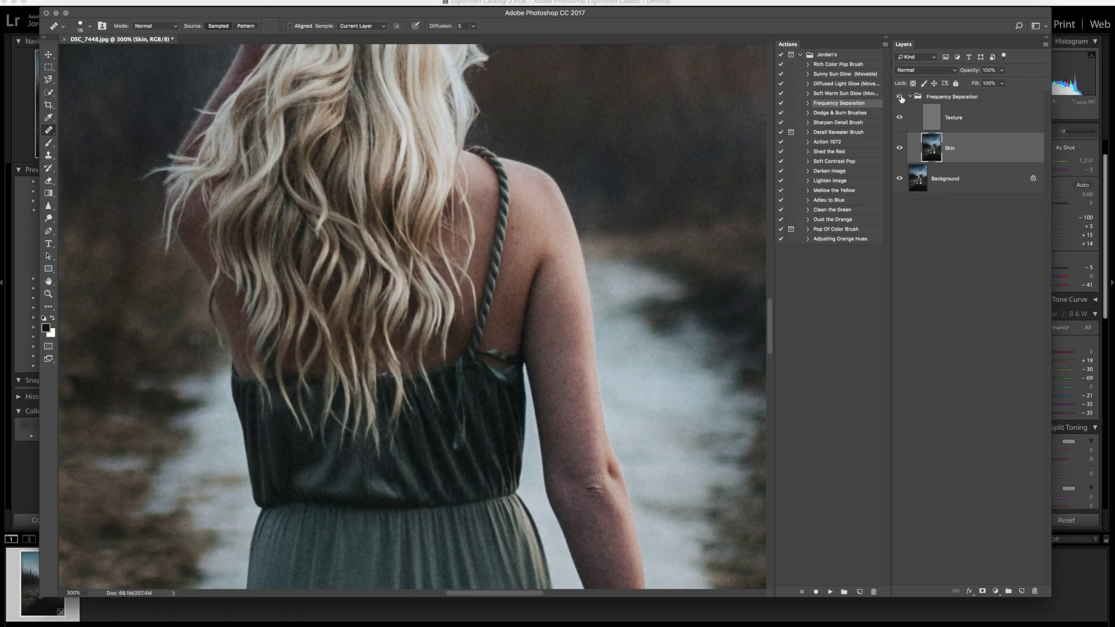
key(super+0)
right_click(946, 186)
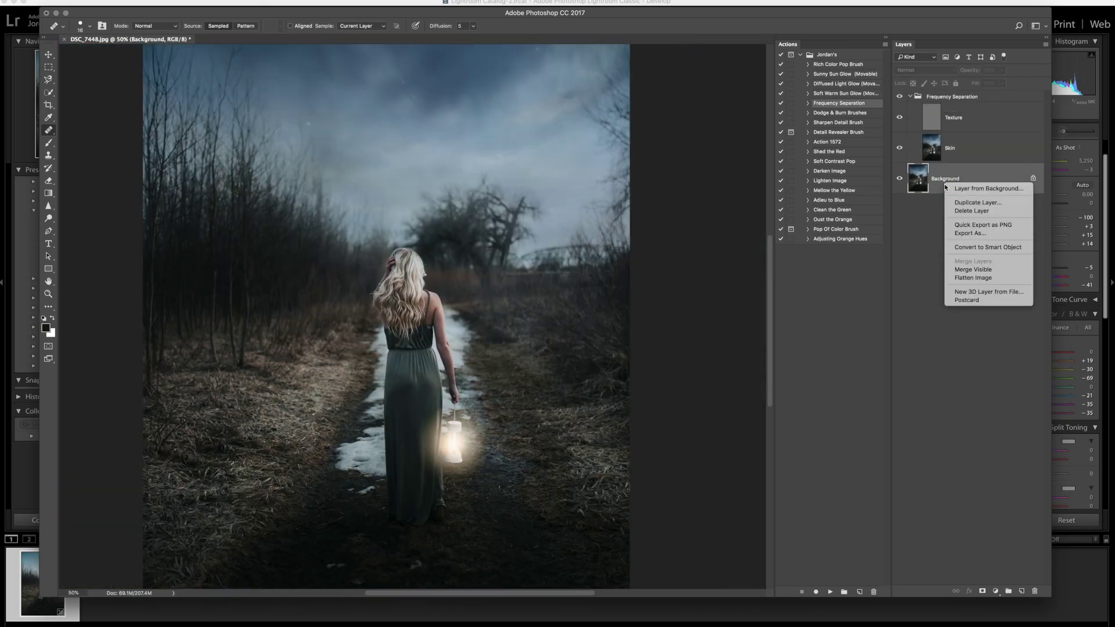
click(972, 278)
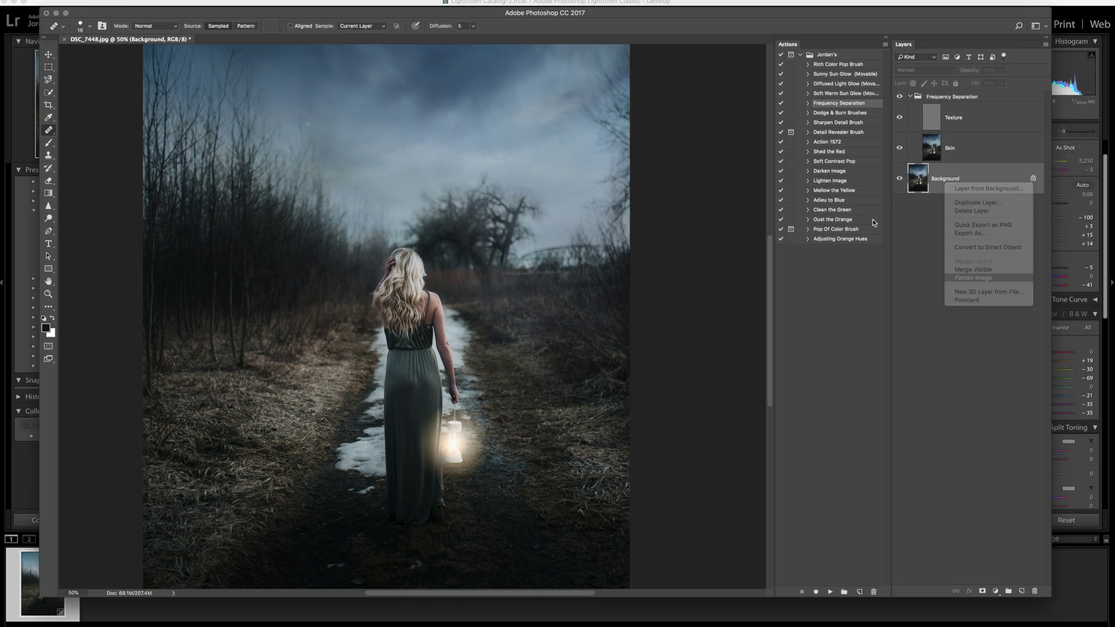
Step: Run the Shed the Red action on the flattened background
click(837, 150)
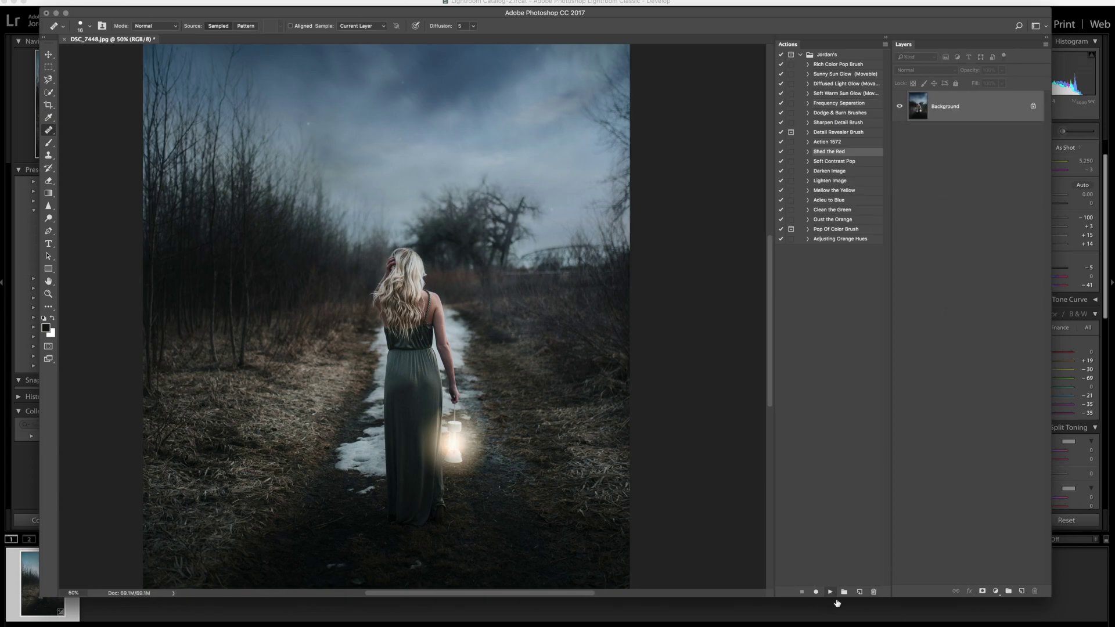
click(831, 592)
scroll(443, 353, down, 1)
scroll(443, 353, right, 1)
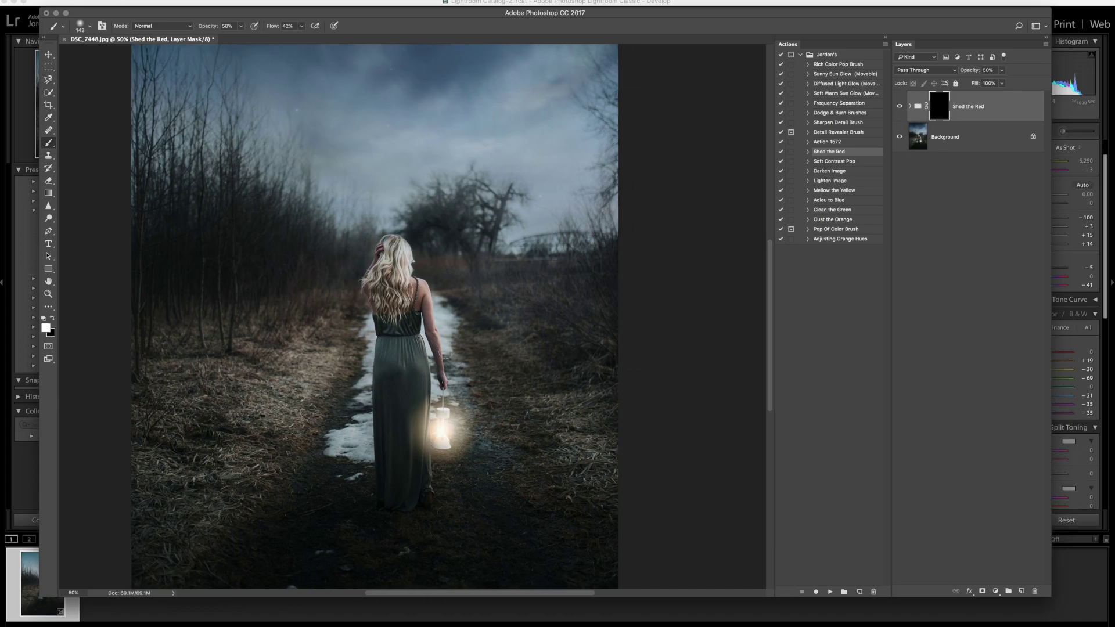
Step: Paint the Shed the Red effect onto the woman's arm and flatten the image
drag(438, 344, 427, 302)
right_click(952, 146)
click(979, 232)
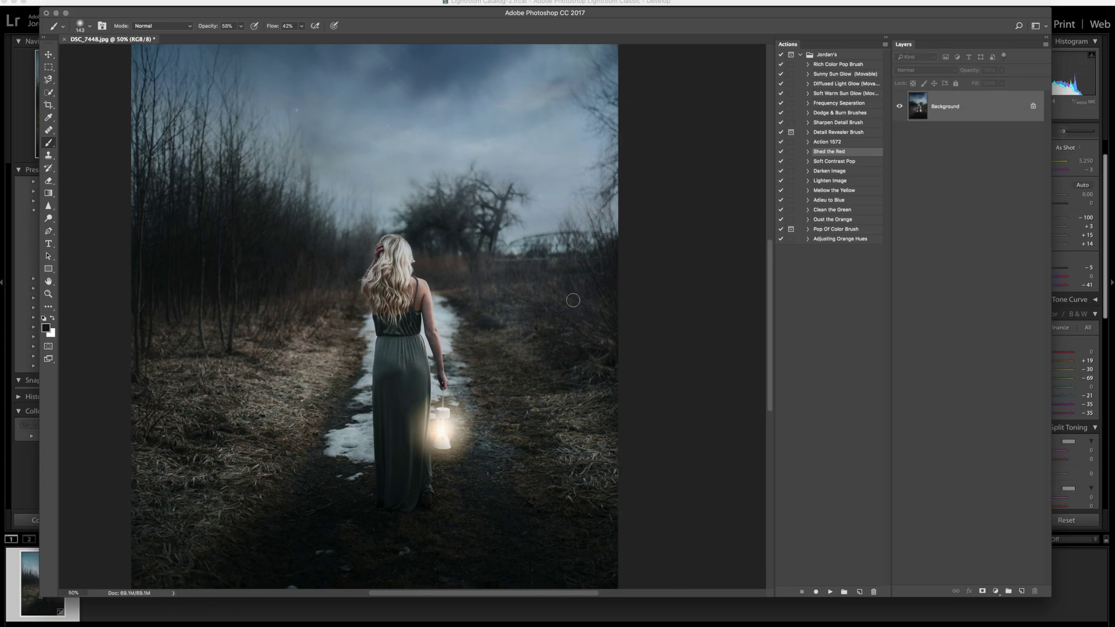
Step: Run the Dodge & Burn Brushes action and lighten the woman's hair on the Dodge (LIGHTEN) mask
click(836, 112)
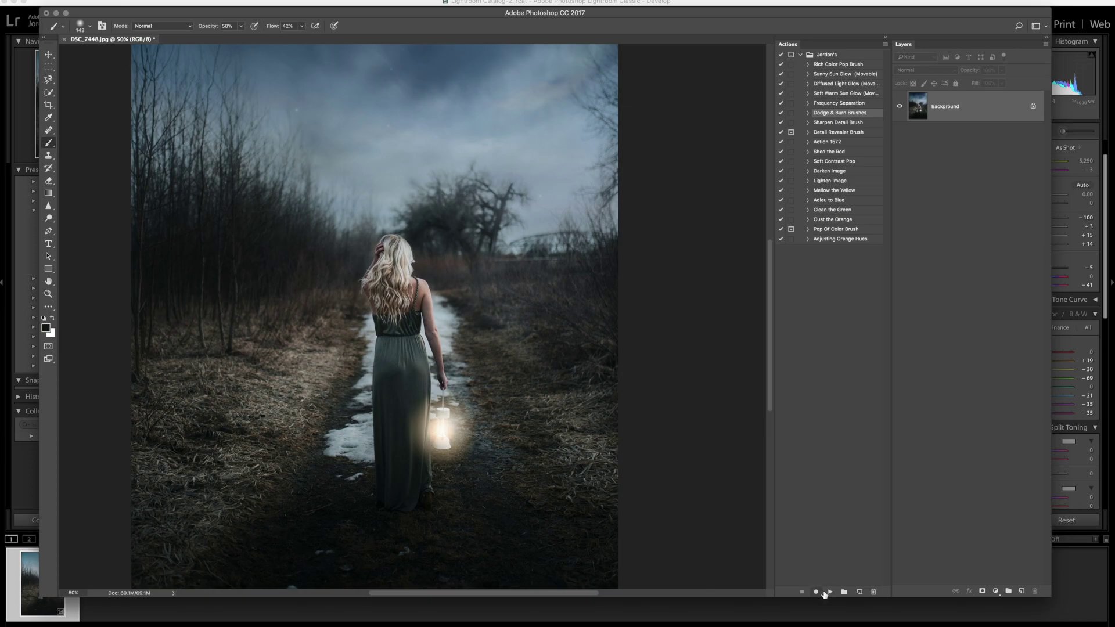
click(829, 591)
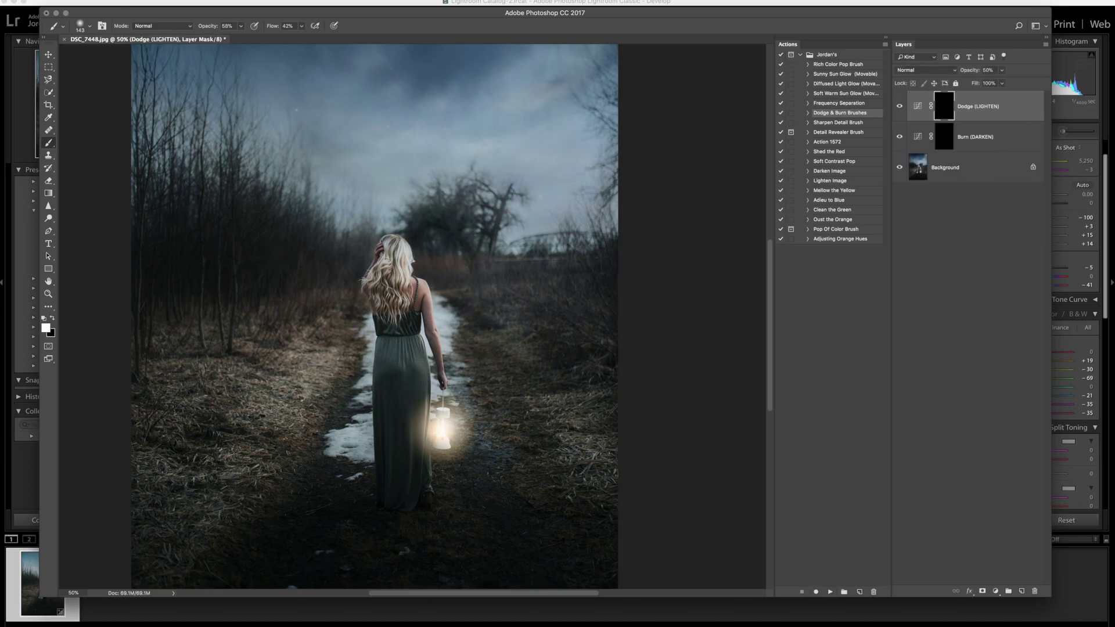
mouse_move(396, 254)
mouse_down()
mouse_move(401, 273)
mouse_move(388, 288)
mouse_move(406, 288)
mouse_up()
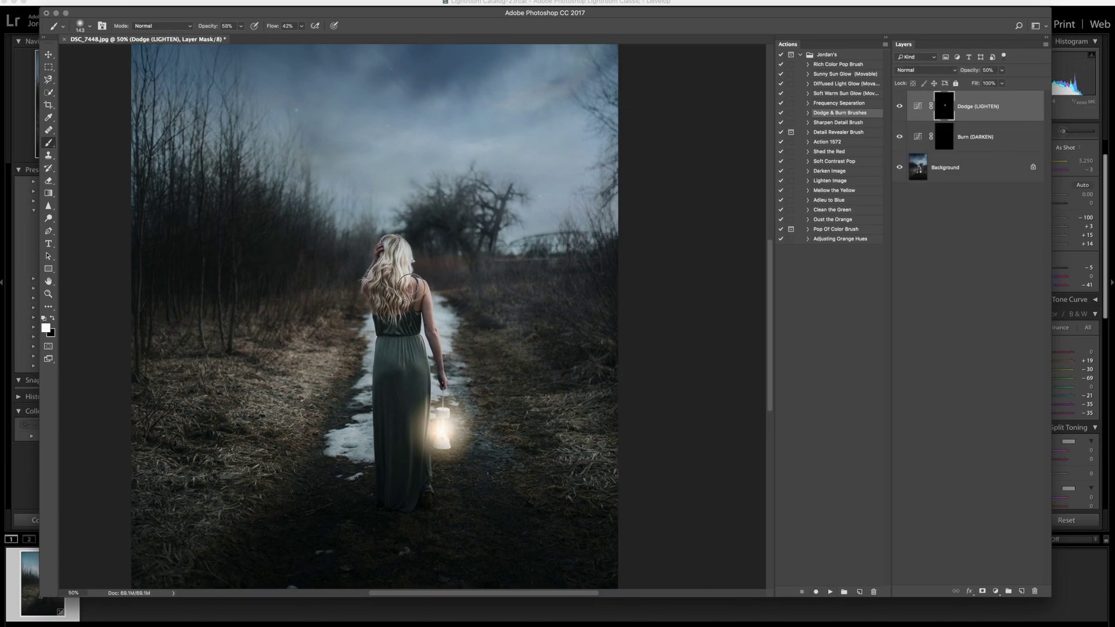
Step: Enlarge the brush, lower its opacity to 19%, and lighten the dress edge and ground around the lantern on the Dodge (LIGHTEN) mask
right_click(425, 388)
drag(517, 413, 522, 414)
click(240, 26)
drag(244, 37, 223, 38)
click(414, 419)
mouse_move(419, 447)
mouse_down()
mouse_move(415, 458)
mouse_move(409, 445)
mouse_move(439, 468)
mouse_up()
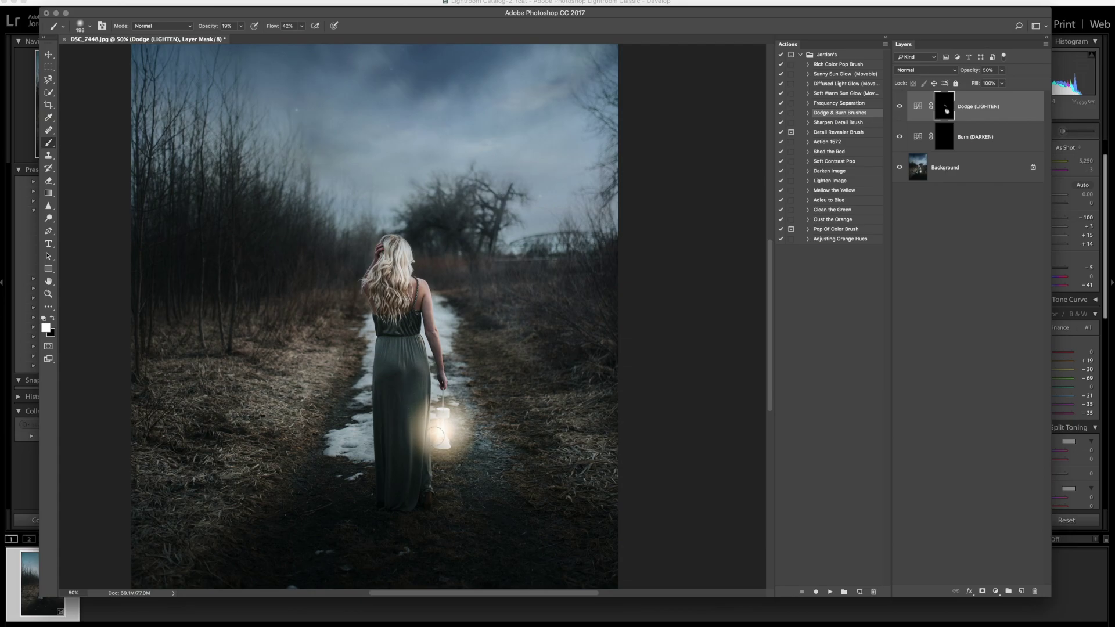
Step: Compare the image with and without the Dodge (LIGHTEN) layer
click(898, 107)
click(899, 106)
click(899, 107)
click(899, 106)
click(899, 107)
click(899, 106)
click(899, 106)
Step: Flatten the dodge and burn layers into the background and bring the whole photo into view
right_click(953, 167)
click(971, 262)
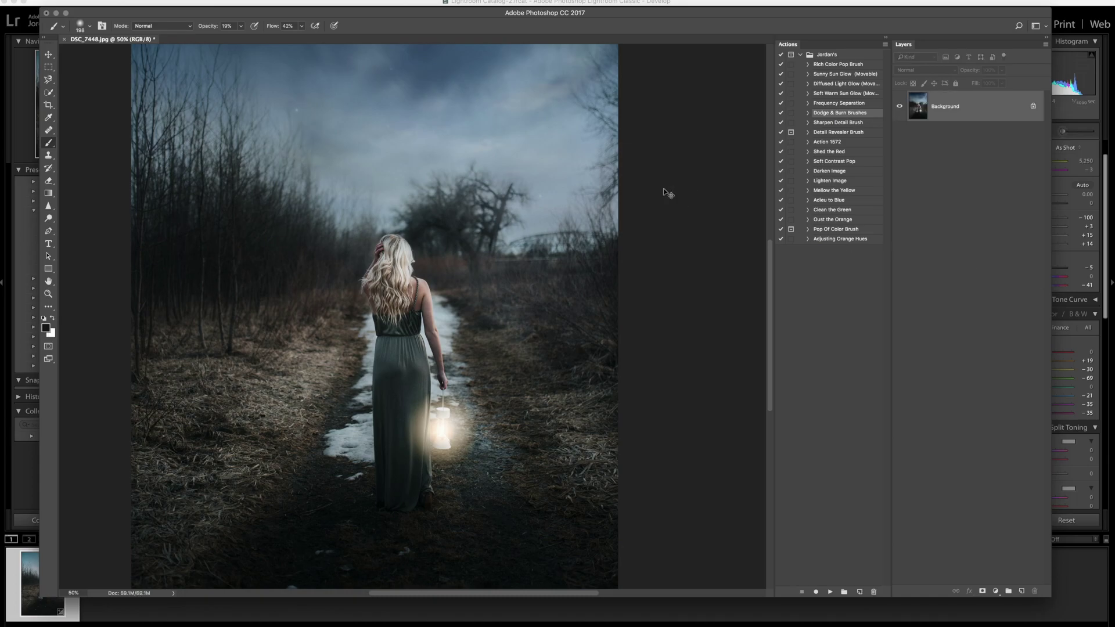
key(super+minus)
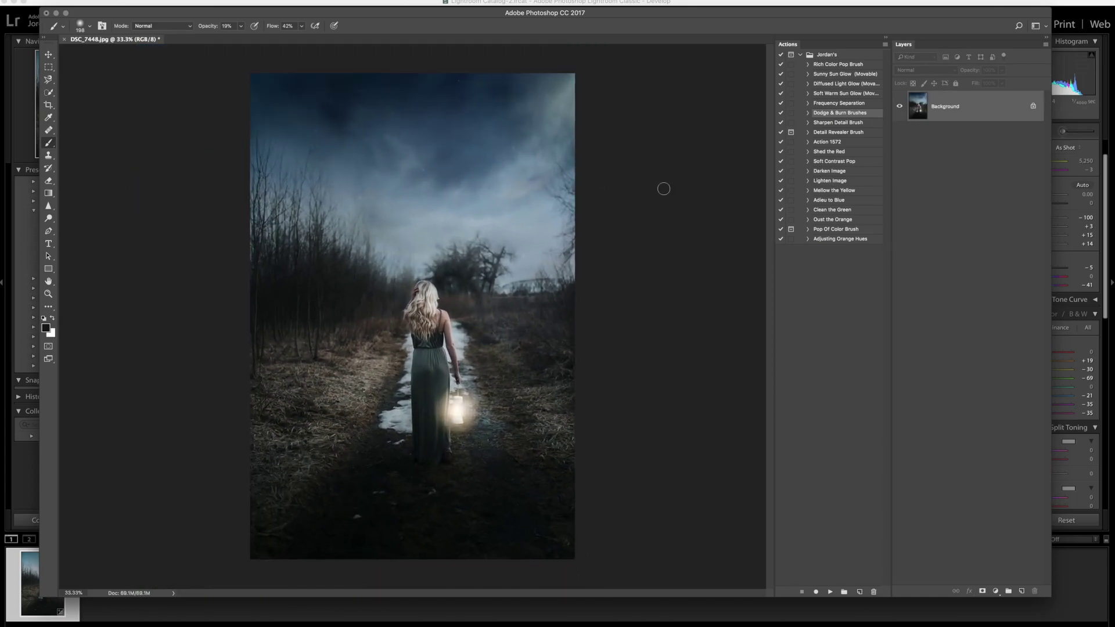